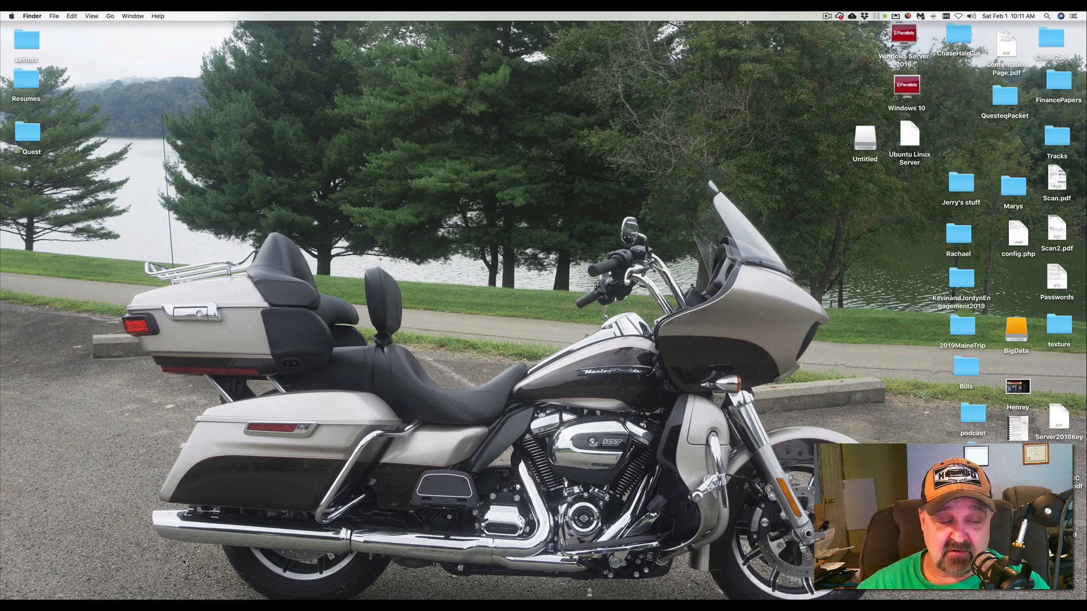
In Finder, open the Raw Video folder inside Training's HarleyDayRider folder and widen its column to fit the full folder names
click(110, 595)
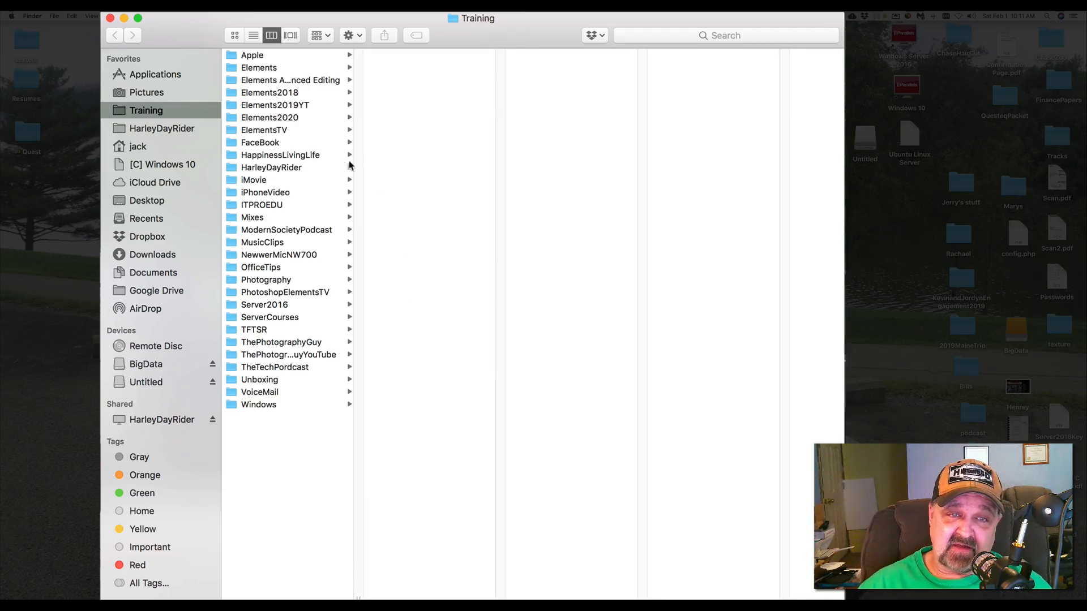
click(285, 168)
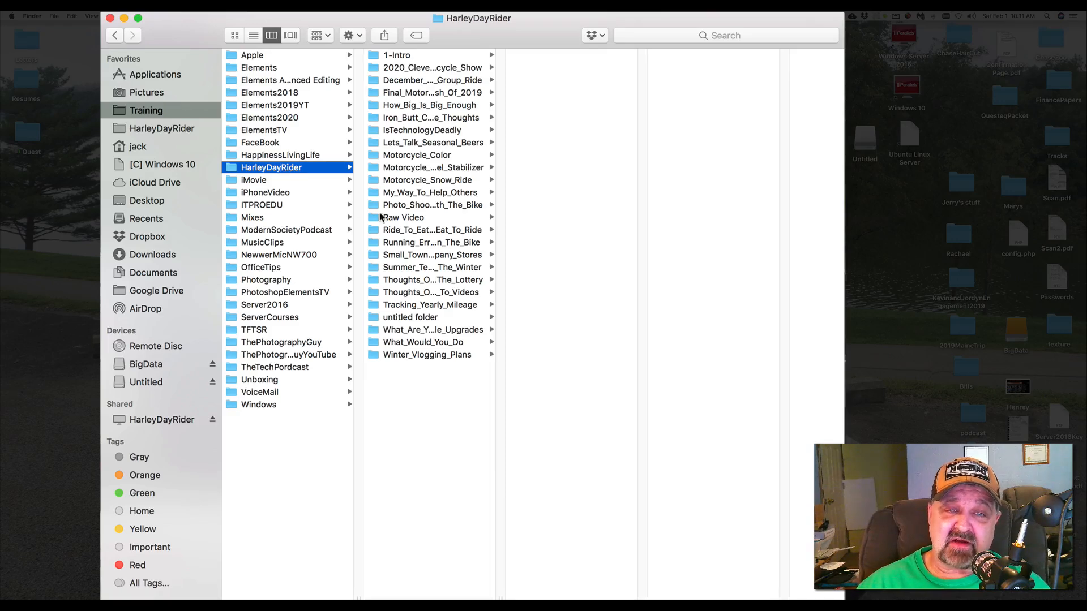
click(412, 218)
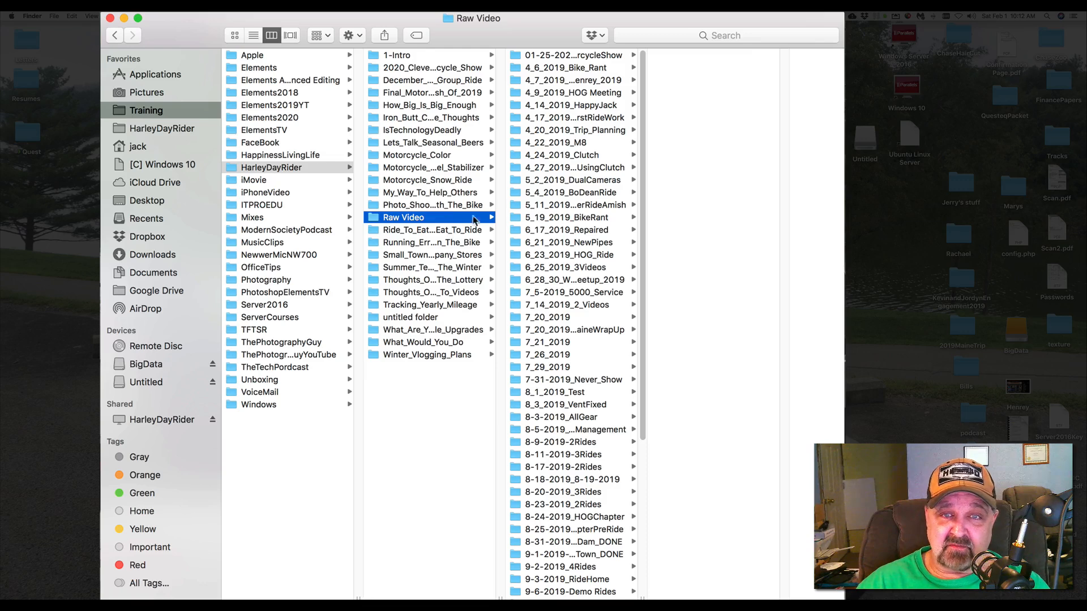
scroll(558, 199, down, 2)
scroll(558, 195, up, 2)
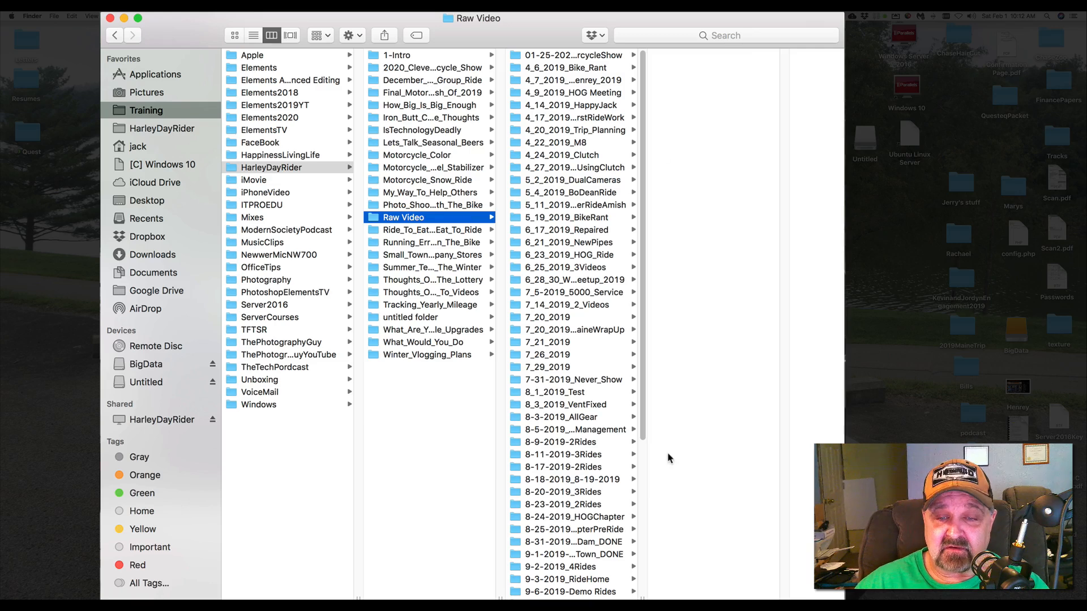
drag(643, 594, 696, 594)
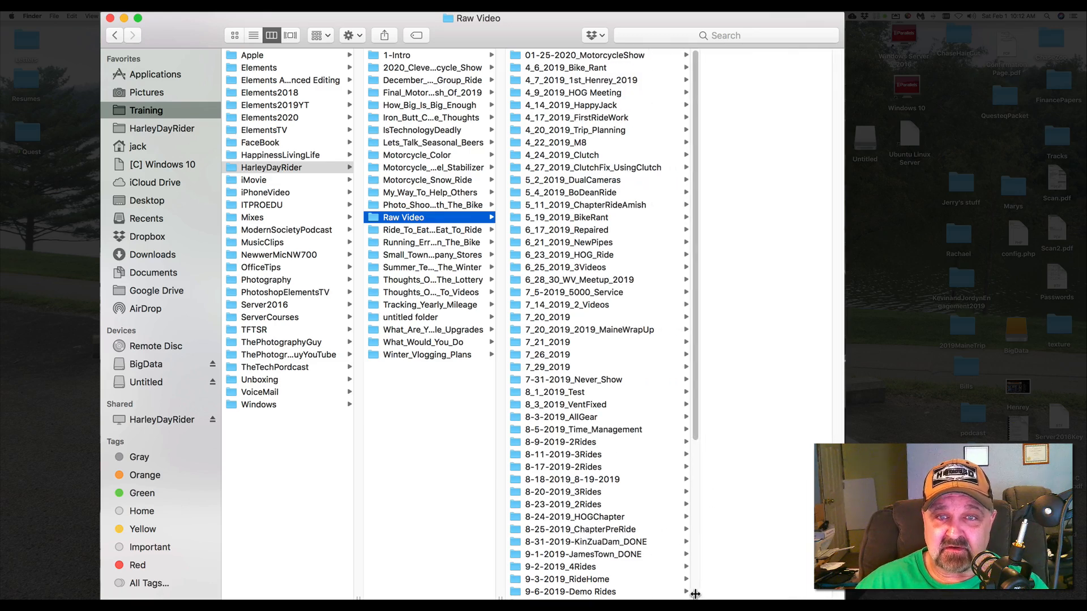
Create a new folder named Motorcycle_Show_01-25-2020 inside the Raw Video folder
click(356, 36)
click(361, 53)
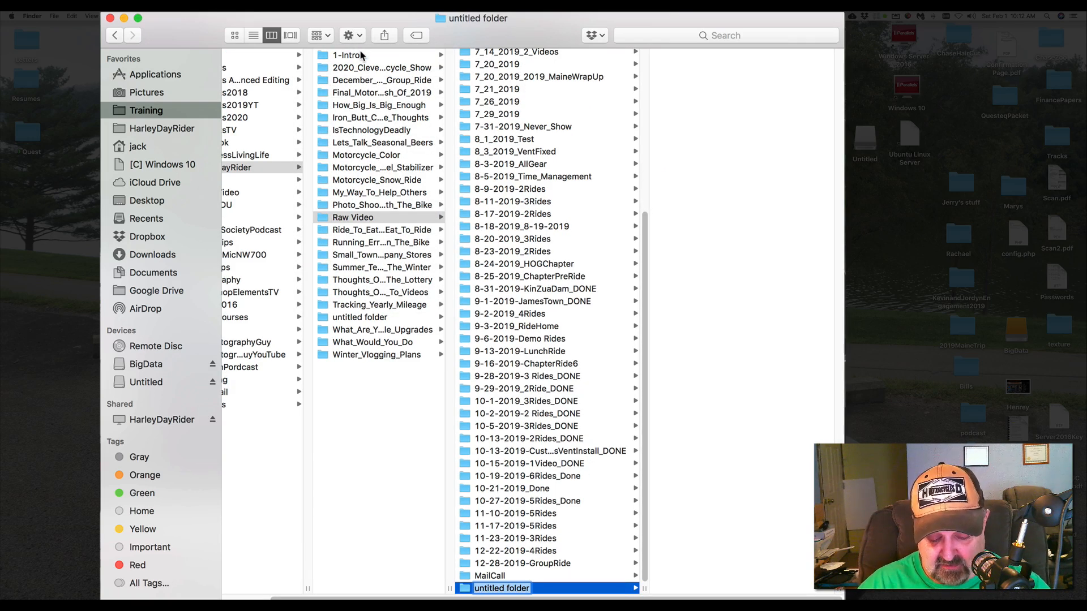
text(Motorcy)
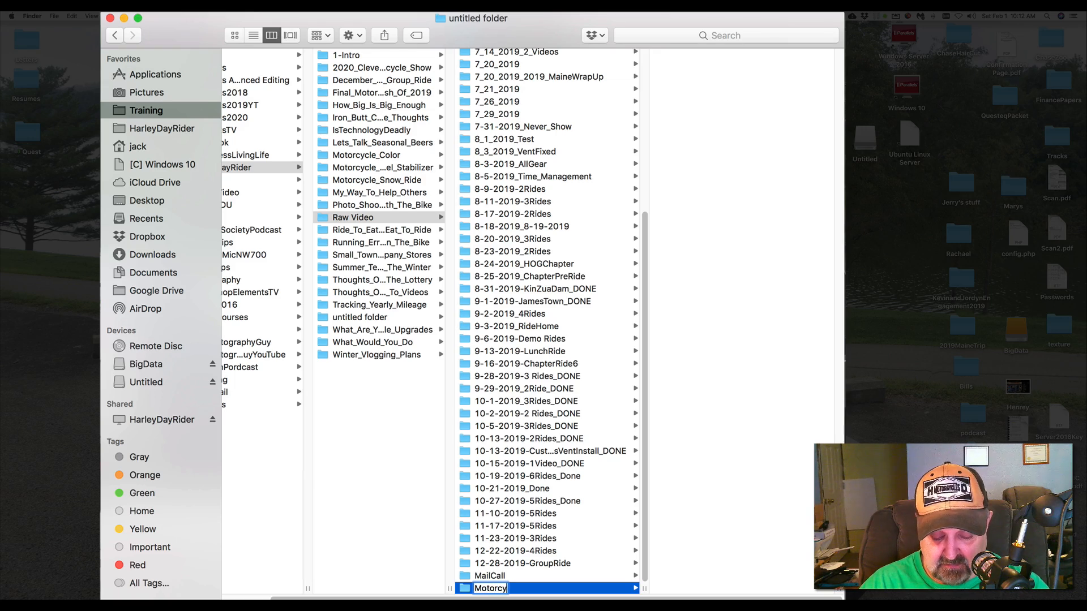
text(cle_)
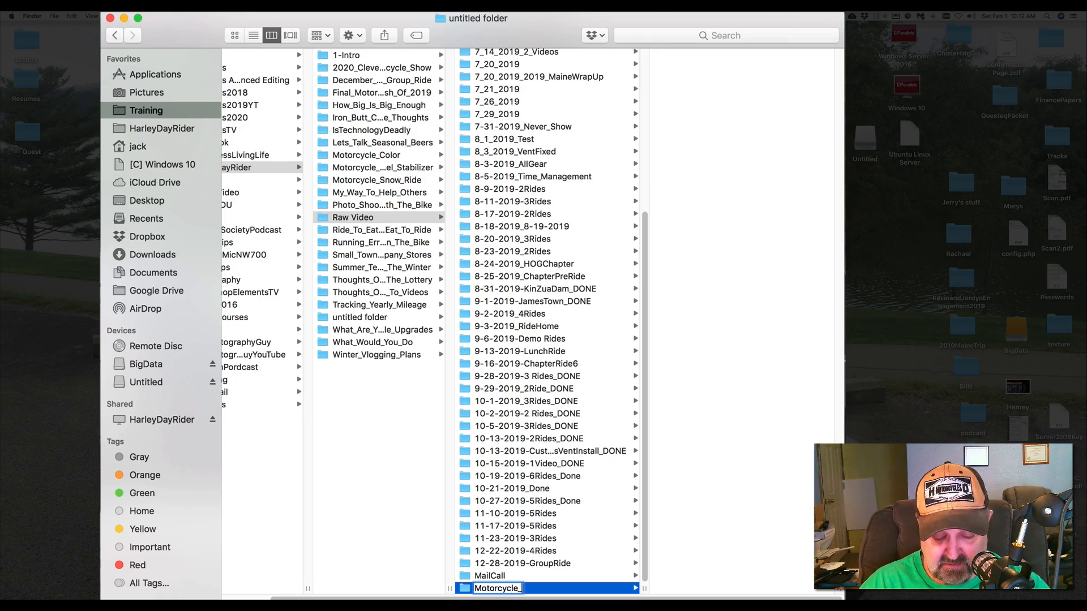
text(Show_)
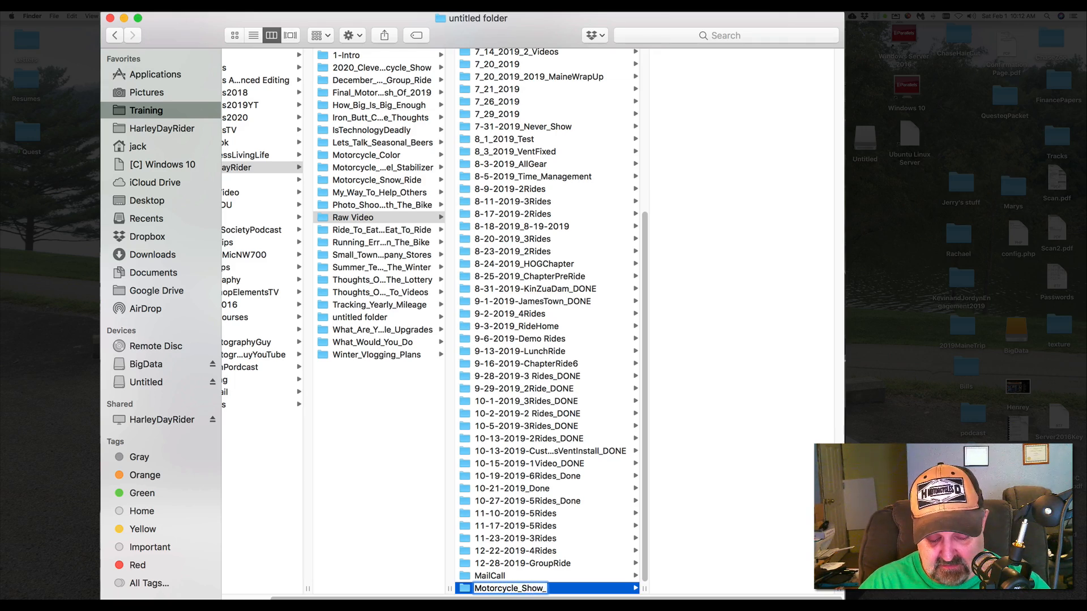
text(01-2)
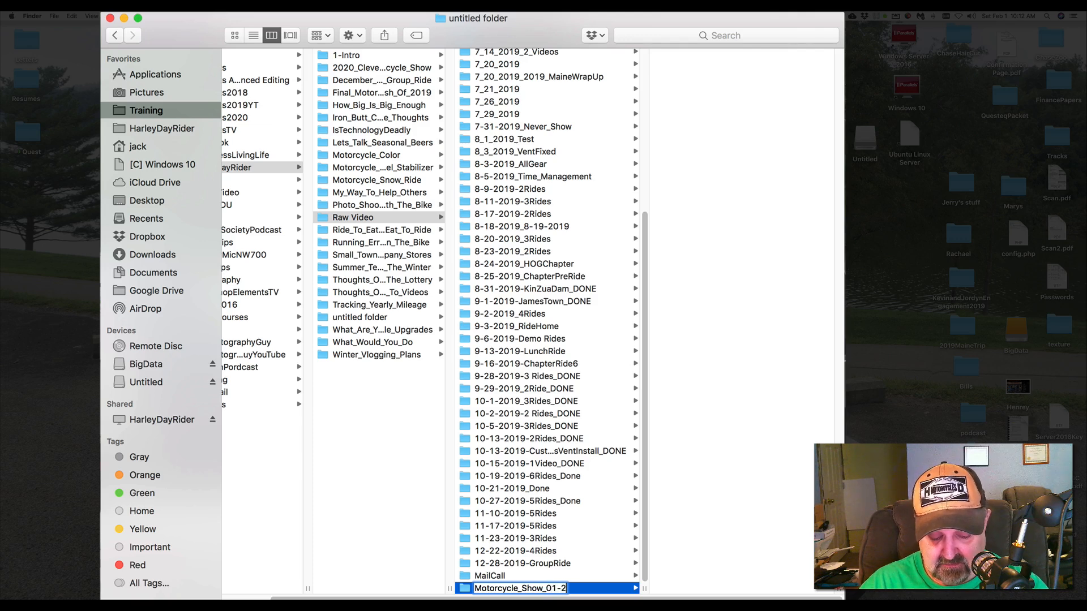
text(5-2020)
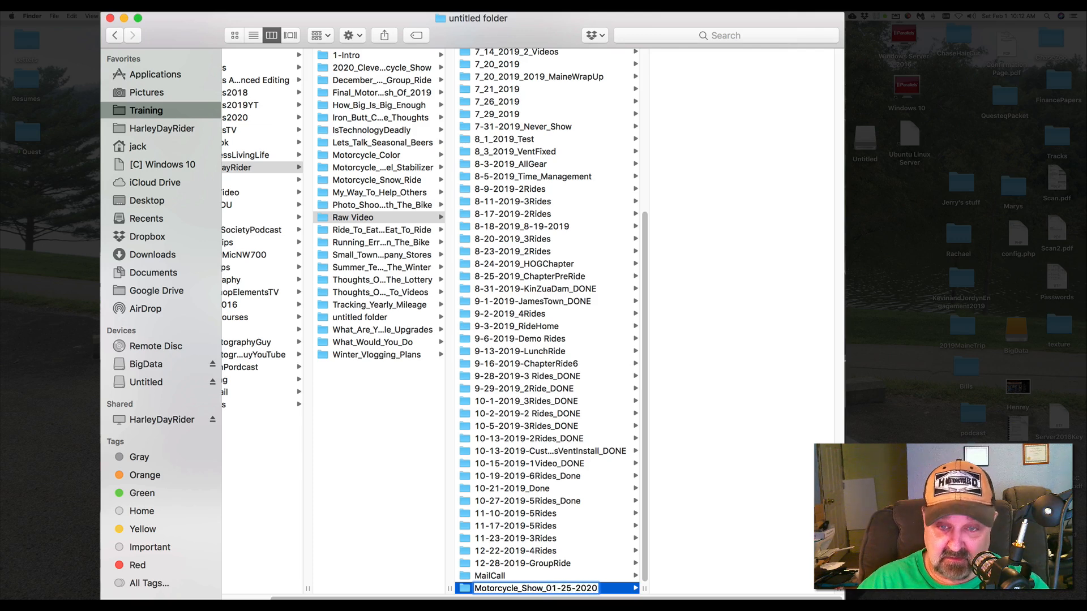
key(Return)
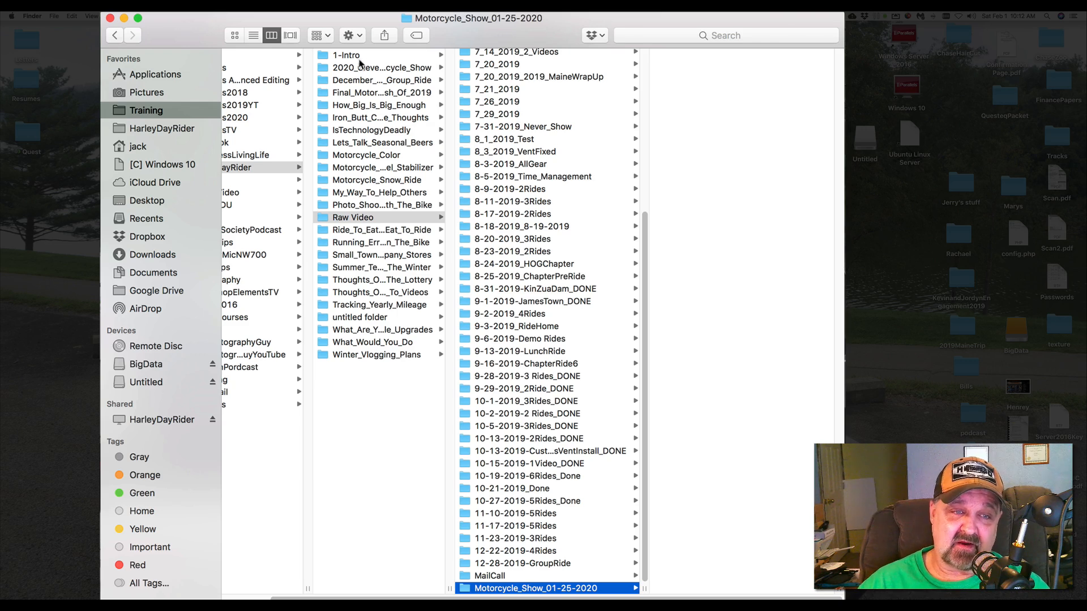
Browse the Untitled camera card, checking both MISC folders, and open 100GOPRO inside DCIM
click(147, 383)
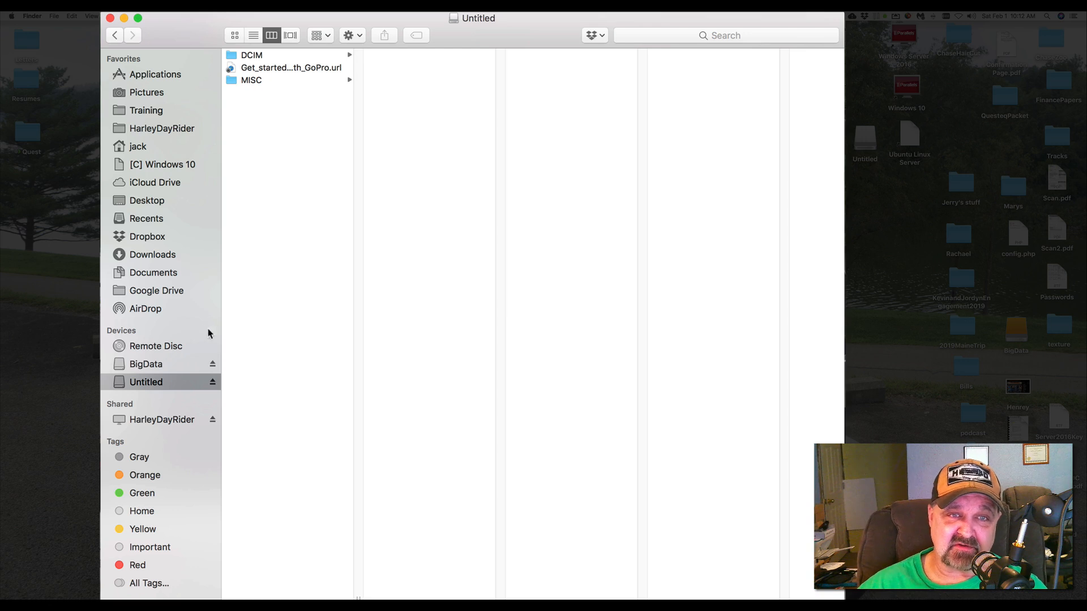
click(254, 80)
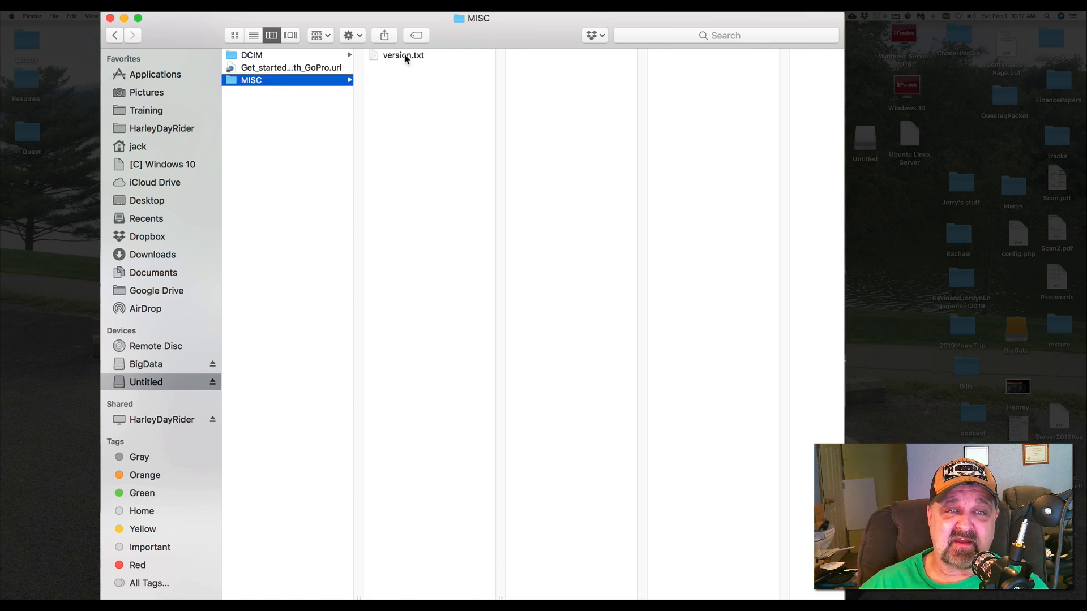
click(254, 57)
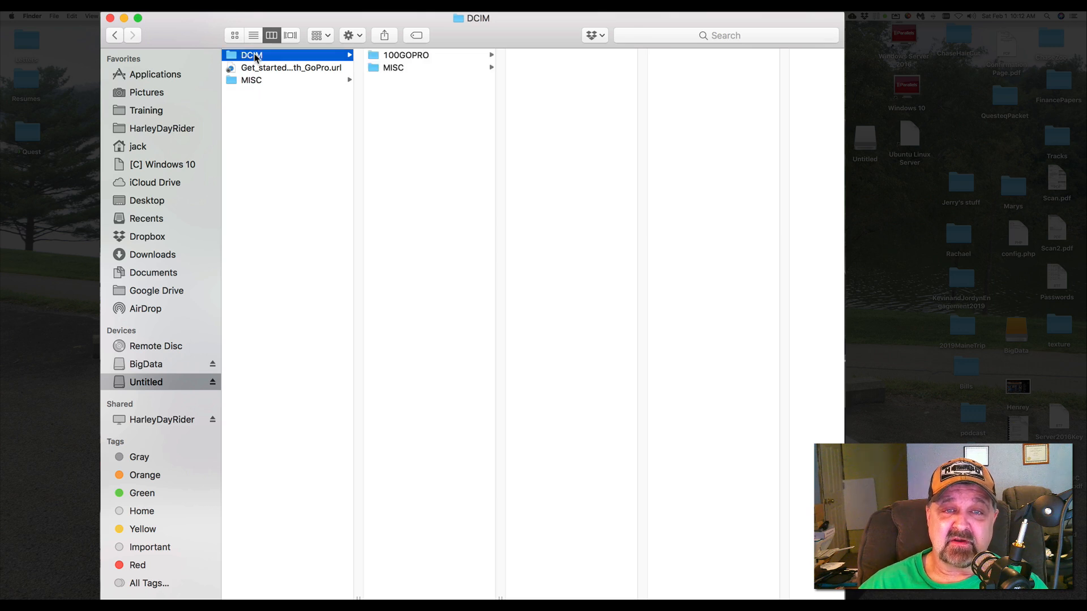
click(381, 69)
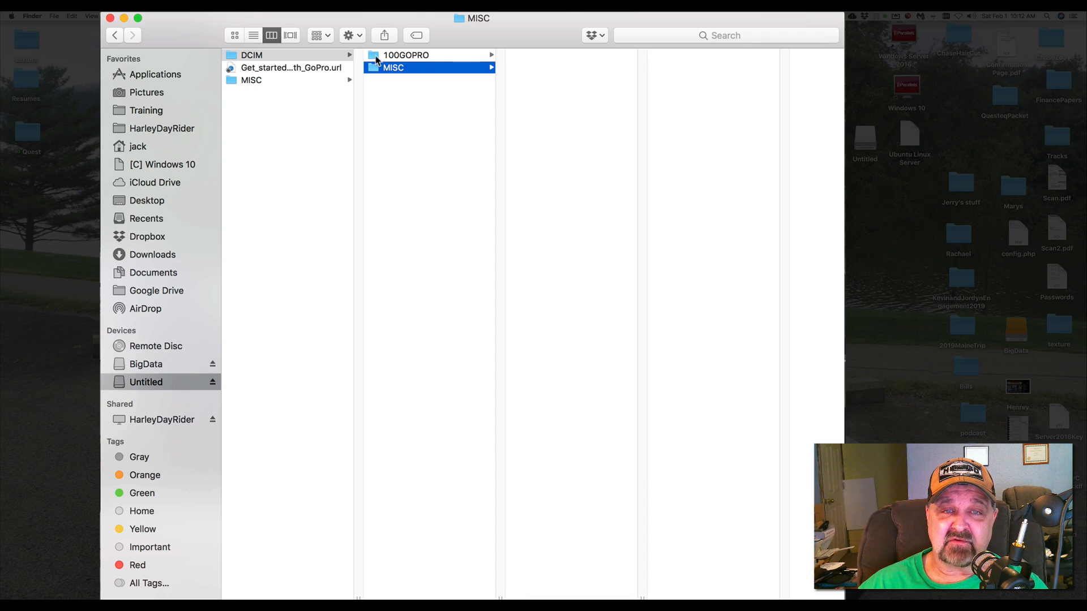
click(400, 55)
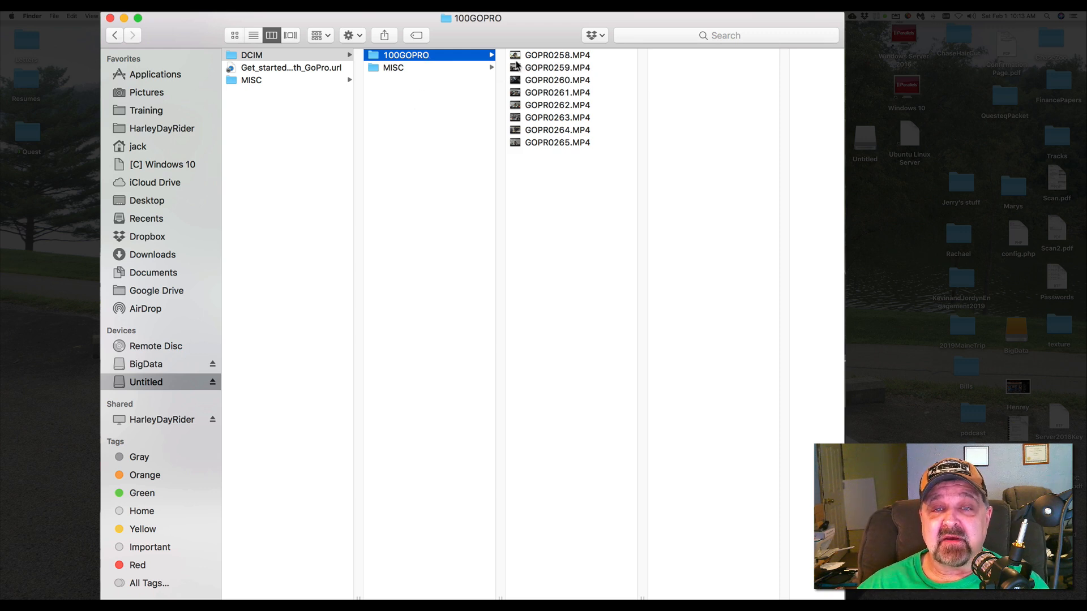
Preview GOPR0258.MP4, and copy the seven clips from GOPR0259.MP4 through GOPR0265.MP4
click(542, 57)
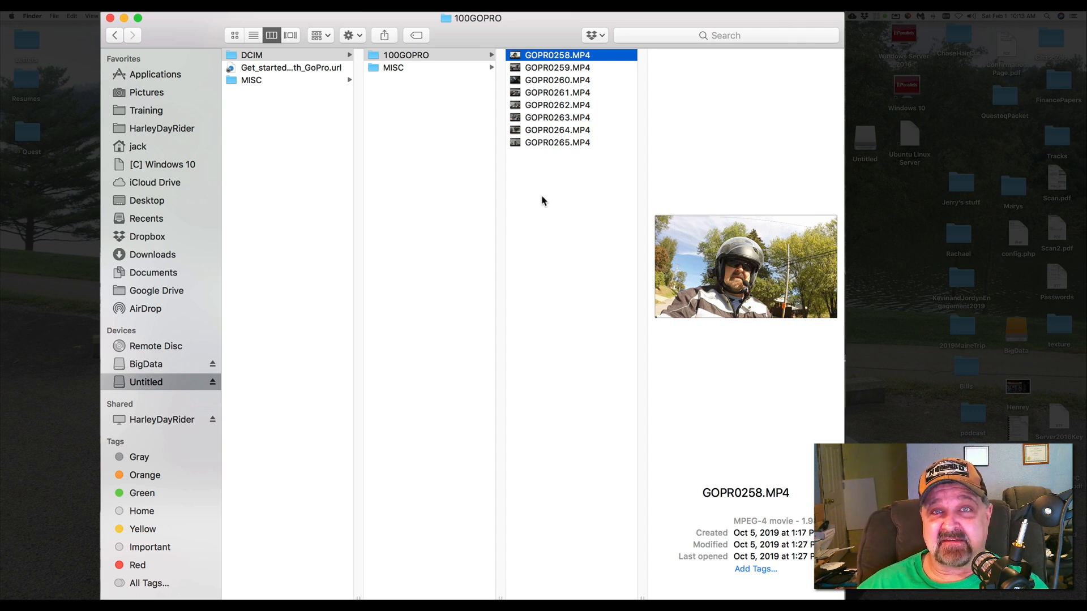
click(542, 69)
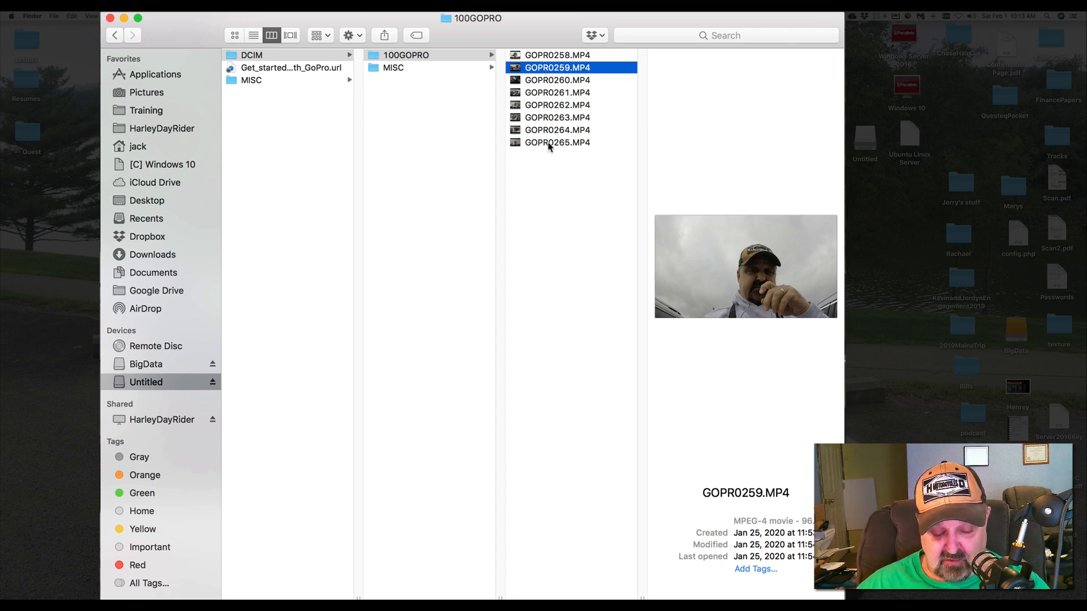
shift+click(547, 142)
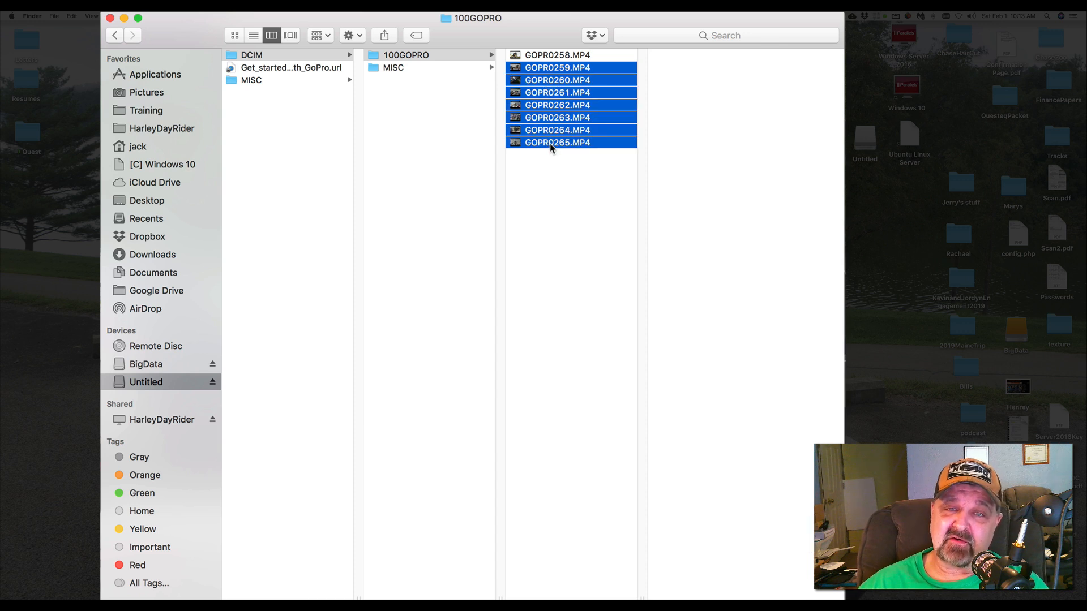
right_click(547, 122)
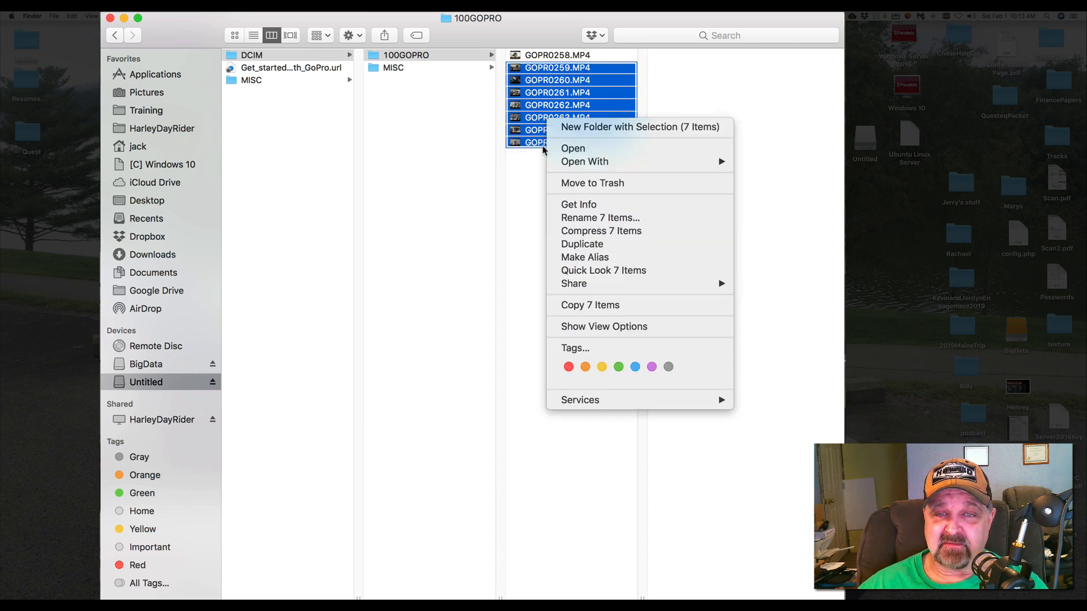
click(568, 306)
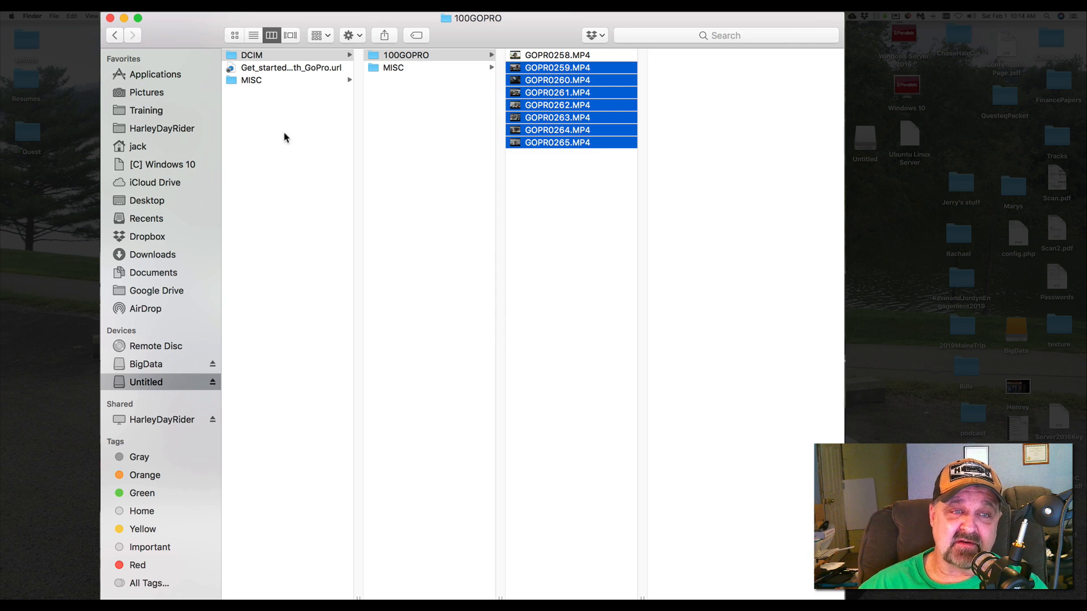
Paste the seven copied clips into the Motorcycle_Show_01-25-2020 folder within HarleyDayRider's Raw Video folder
click(169, 129)
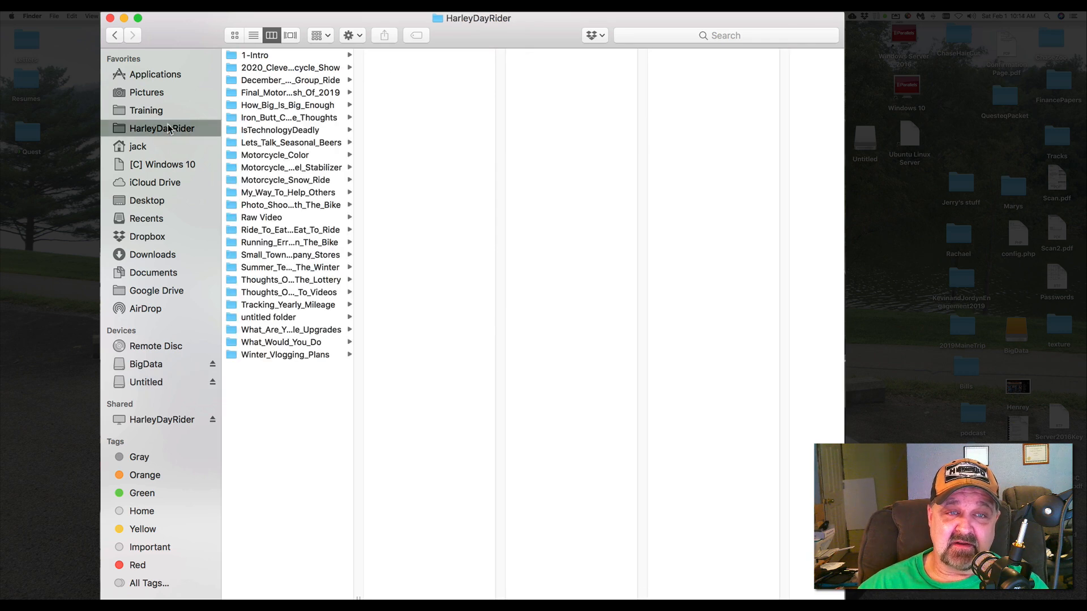
click(263, 218)
scroll(429, 413, down, 5)
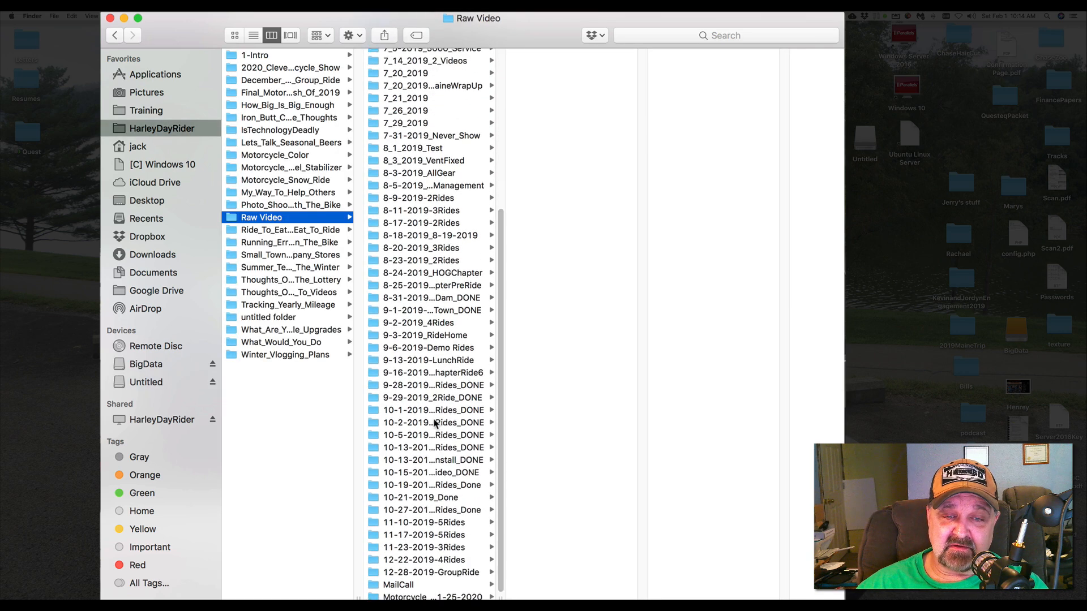
click(447, 596)
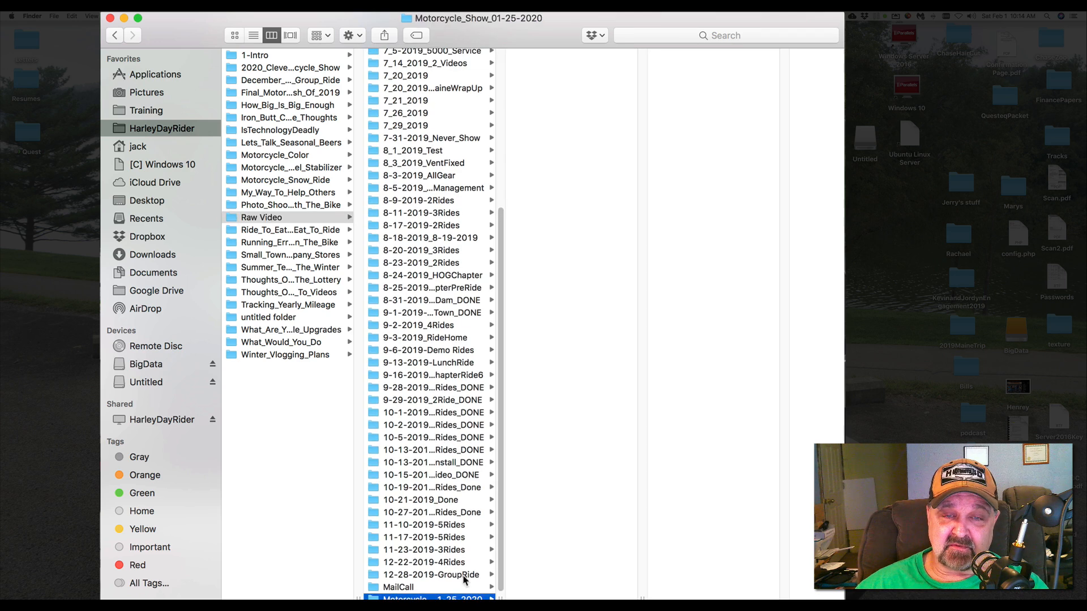
right_click(546, 132)
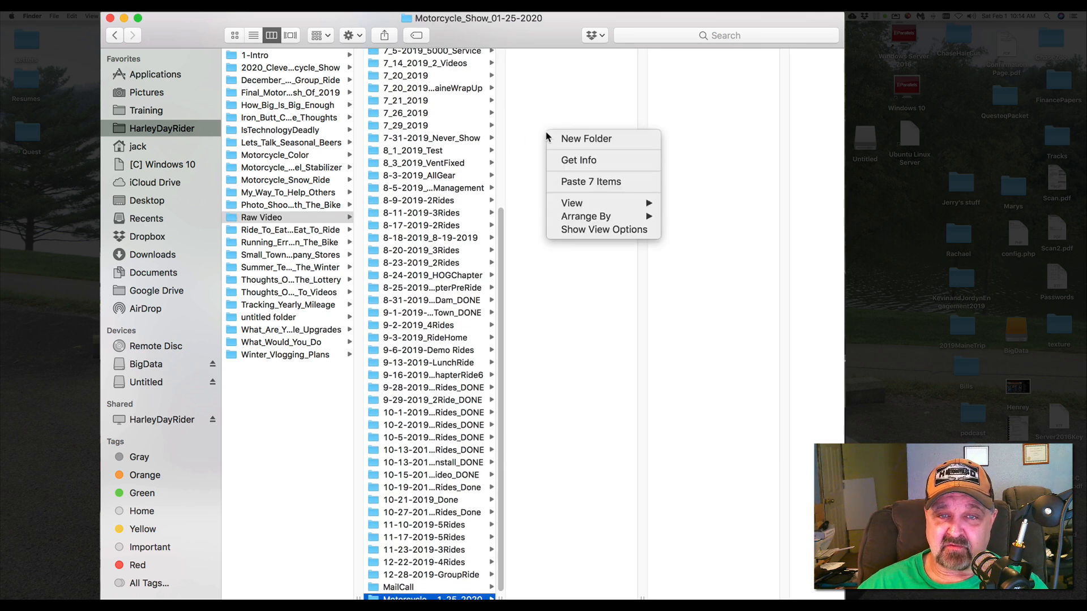
click(560, 182)
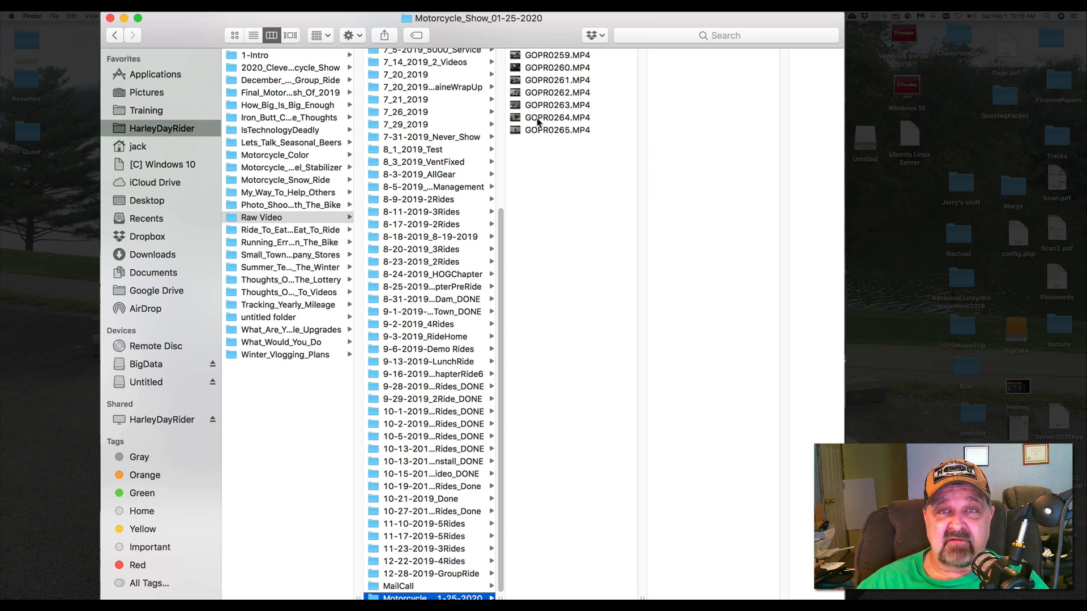
Close the Finder window and switch to DaVinci Resolve
drag(197, 30, 199, 33)
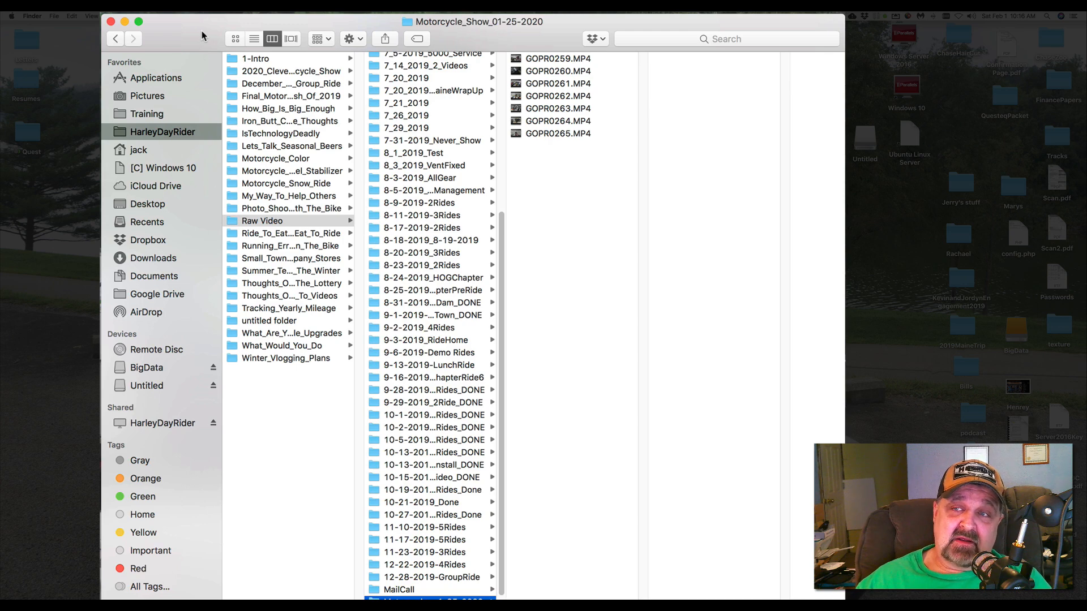
click(111, 22)
mouse_move(727, 595)
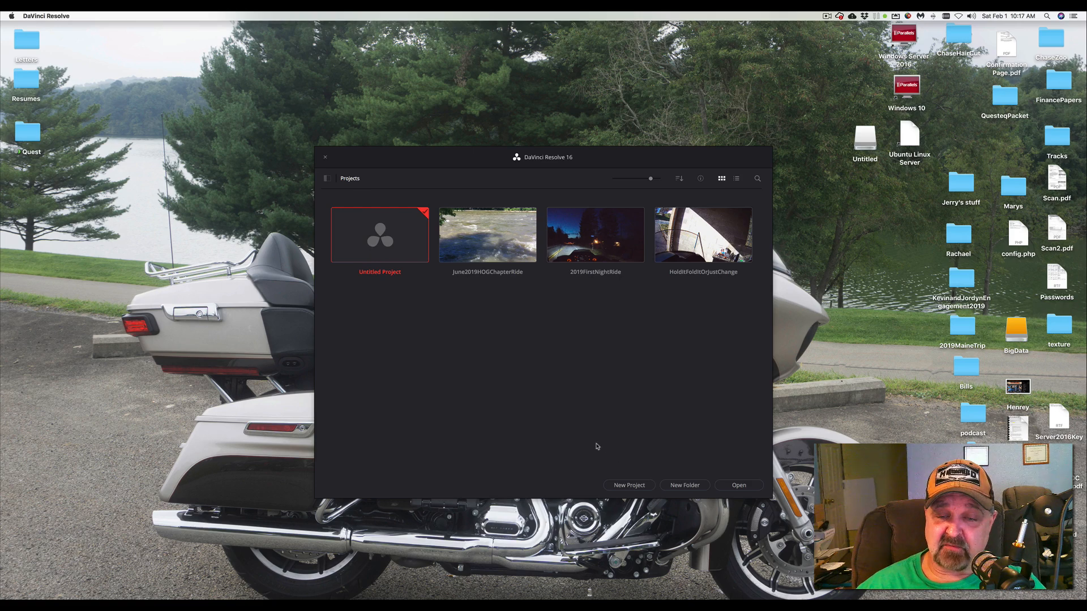
Create a new project named MotorcycleShow2020 and open its Media page
click(628, 485)
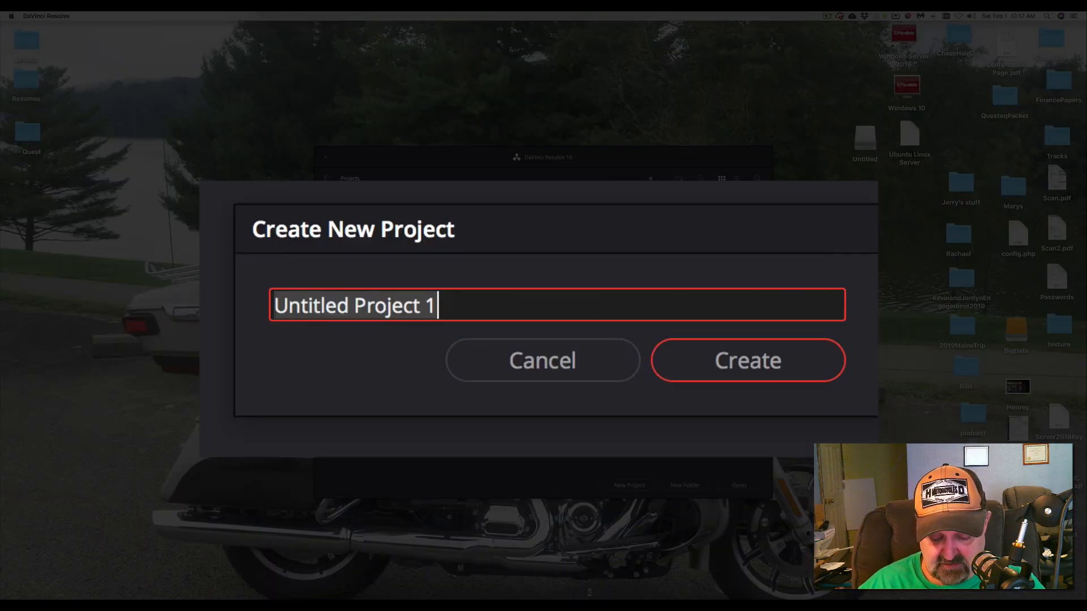
text(Mo)
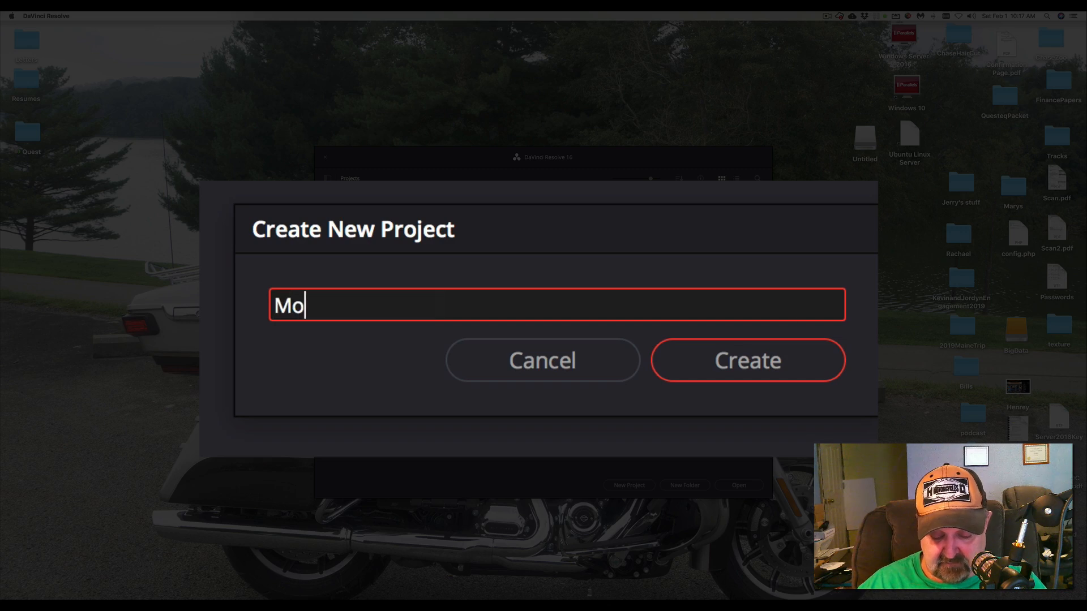
text(torcycle)
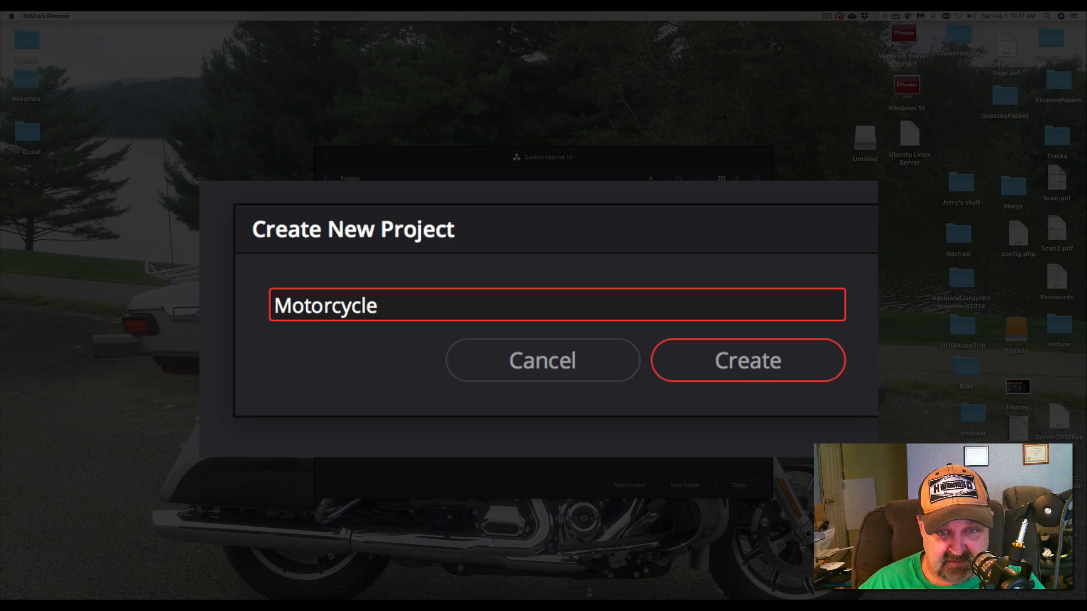
text(Show2020)
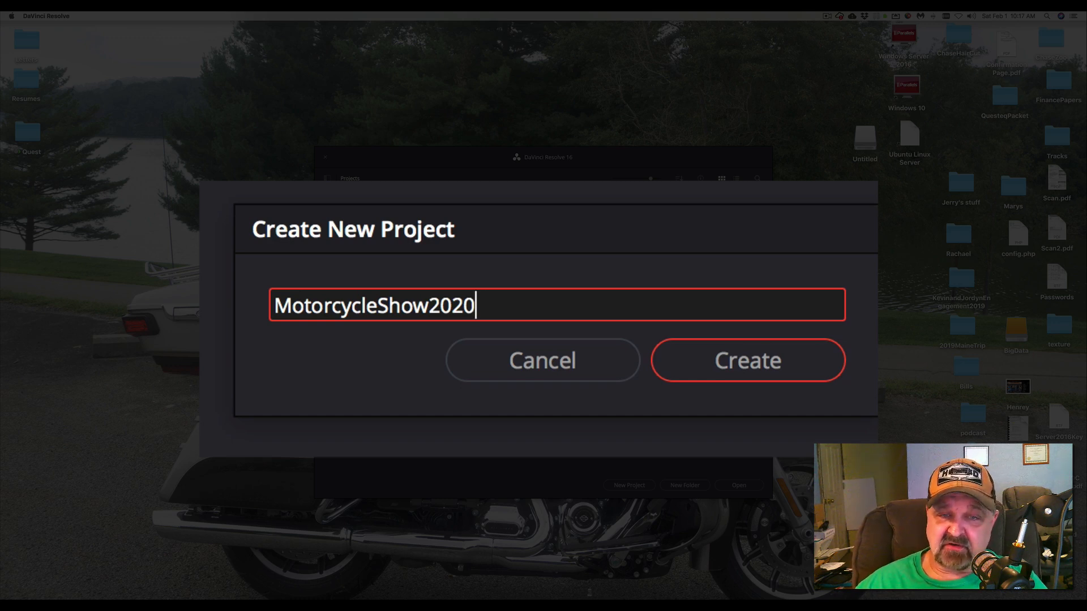
click(753, 368)
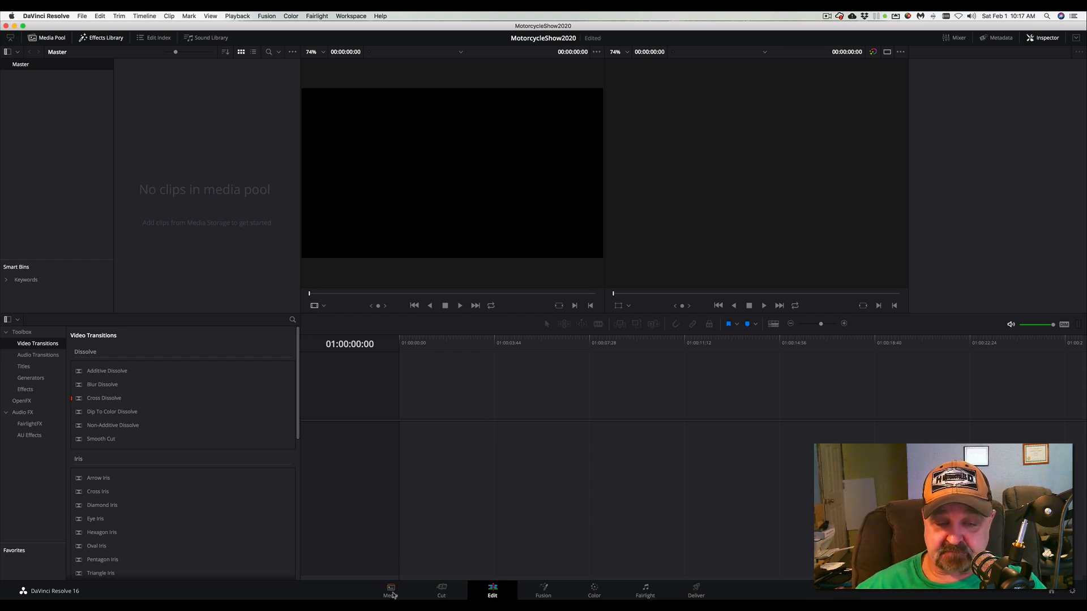
click(391, 589)
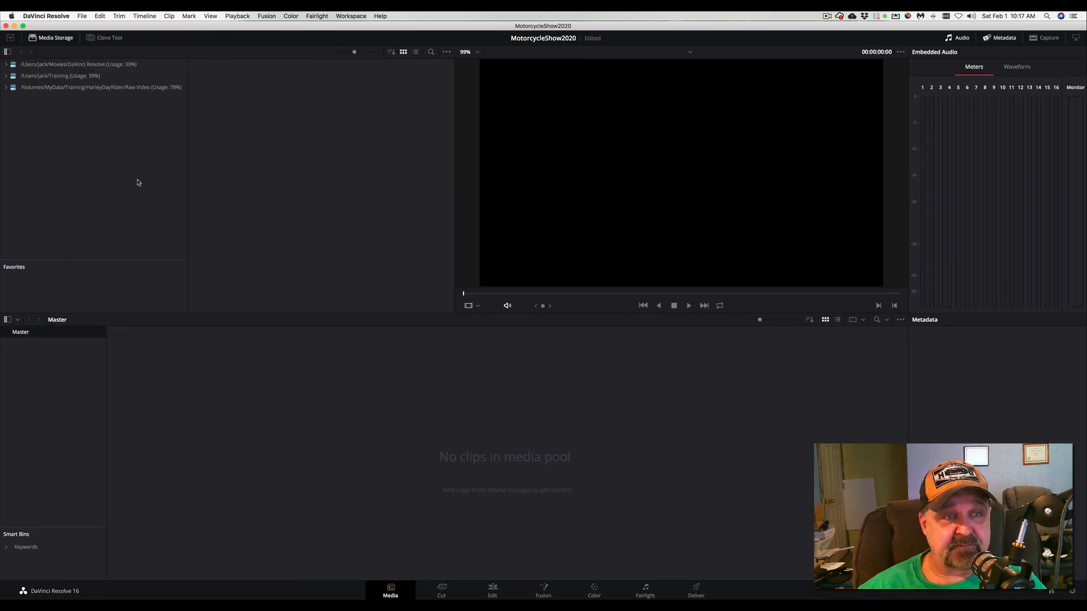
Open the Motorcycle_Show_01-25-2020 folder from the Training drive's HarleyDayRider > Raw Video folder in media storage
click(8, 77)
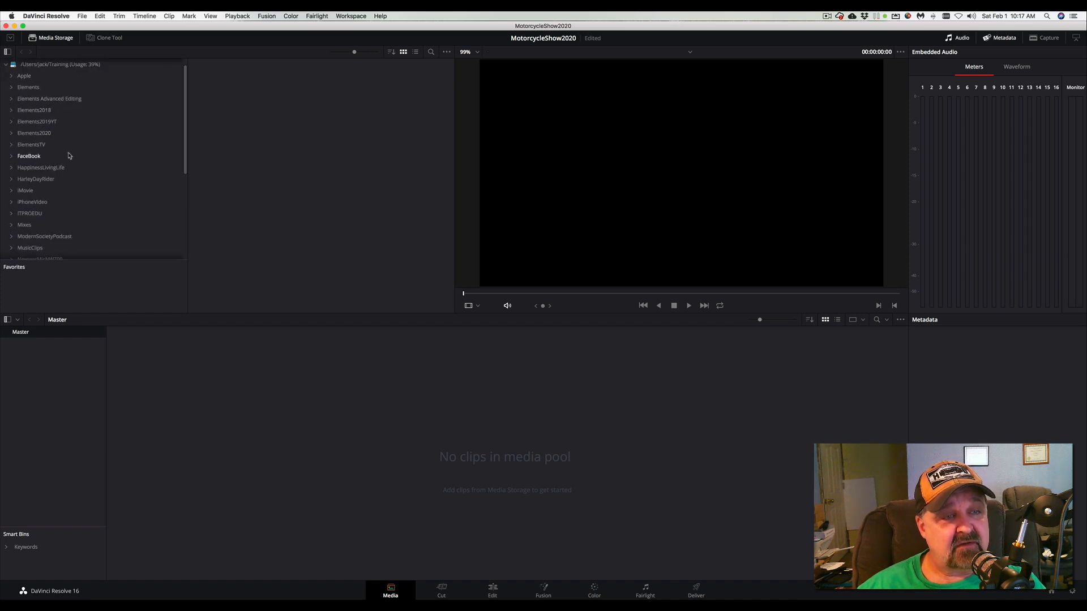
click(12, 180)
scroll(40, 180, down, 10)
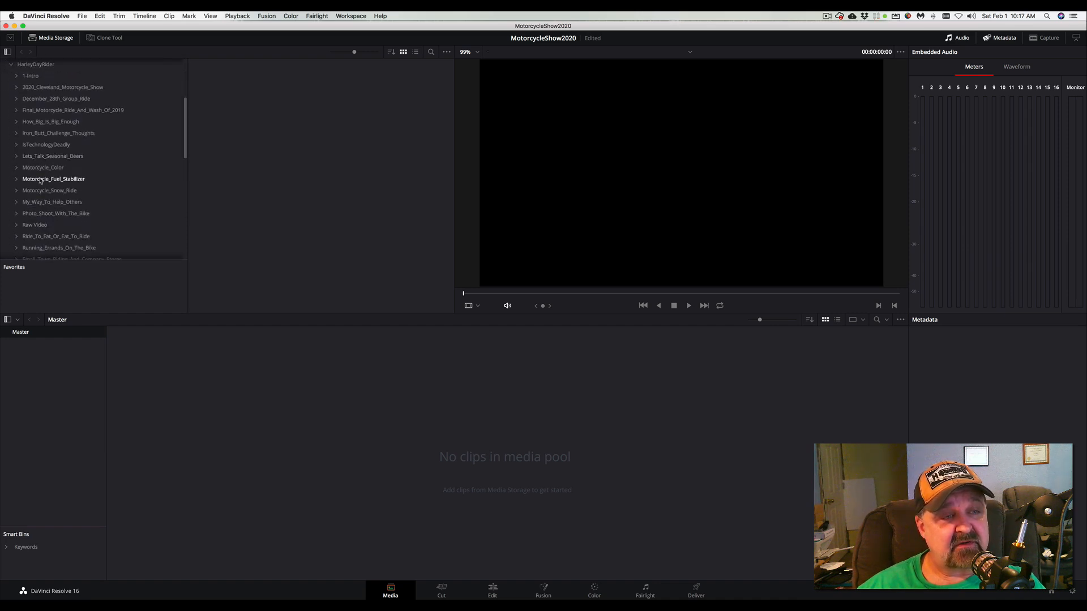
scroll(61, 180, down, 5)
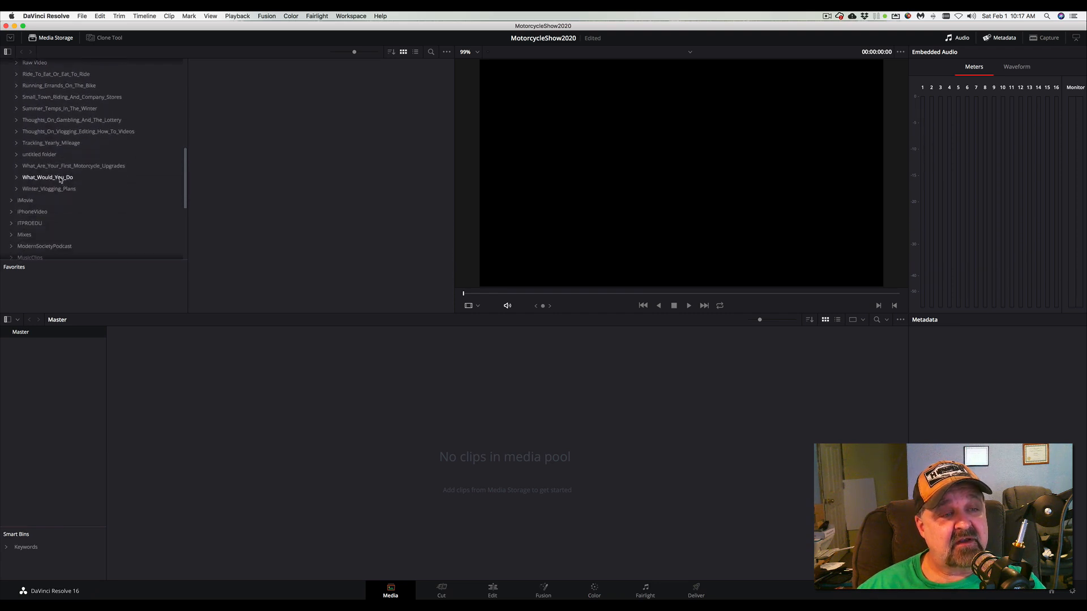
scroll(61, 179, up, 3)
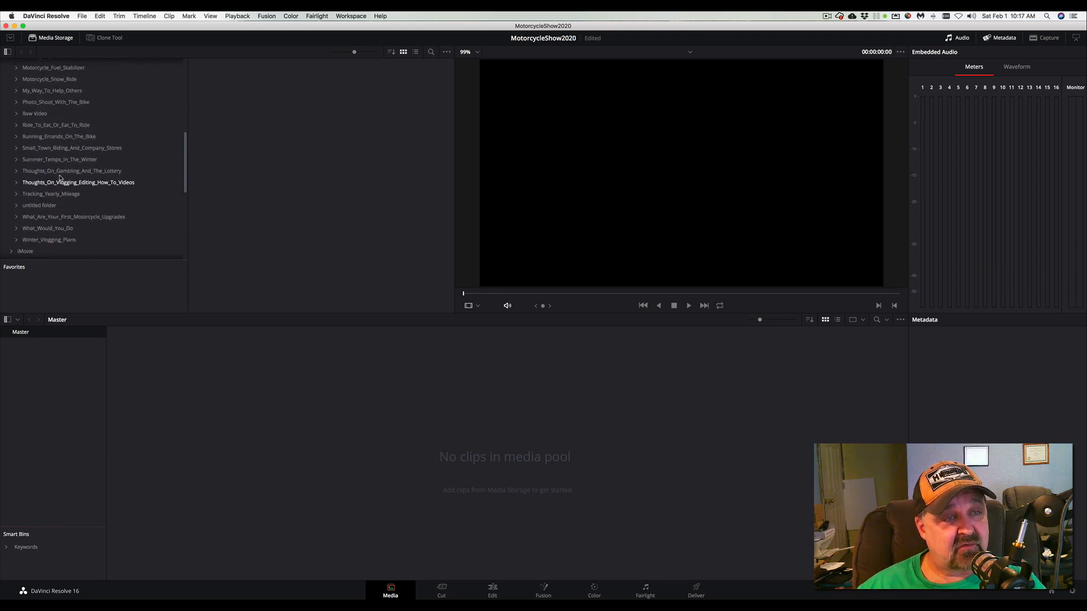
click(17, 114)
scroll(138, 173, down, 5)
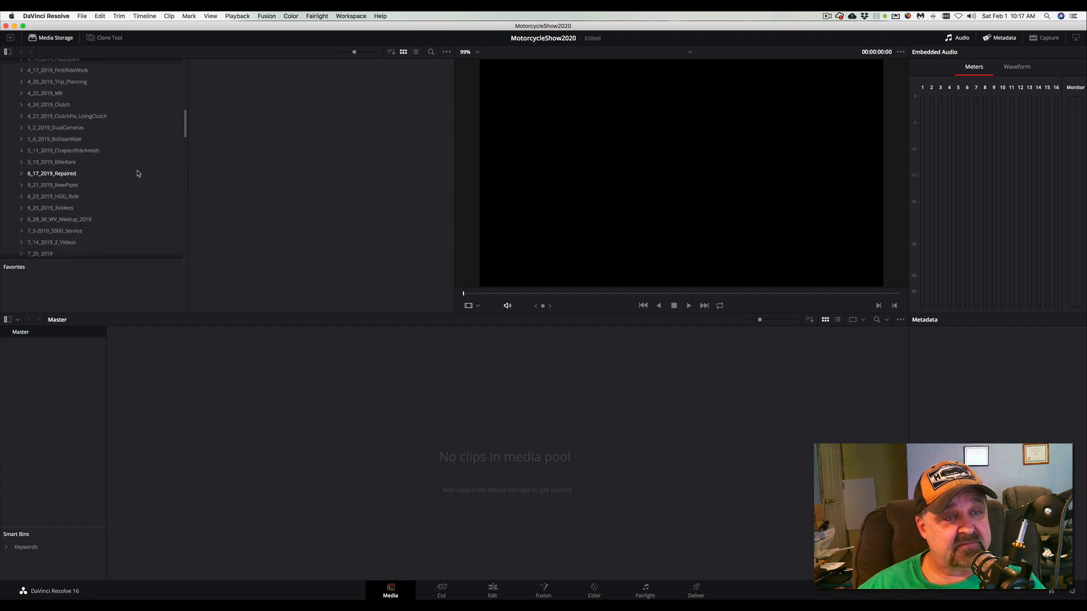
scroll(138, 174, down, 10)
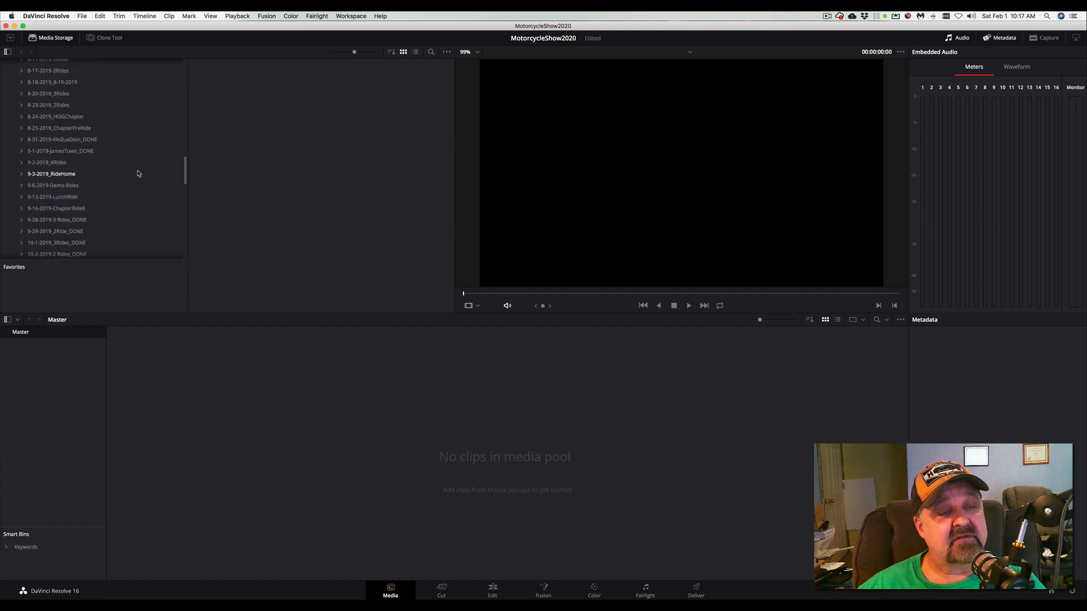
scroll(138, 174, down, 6)
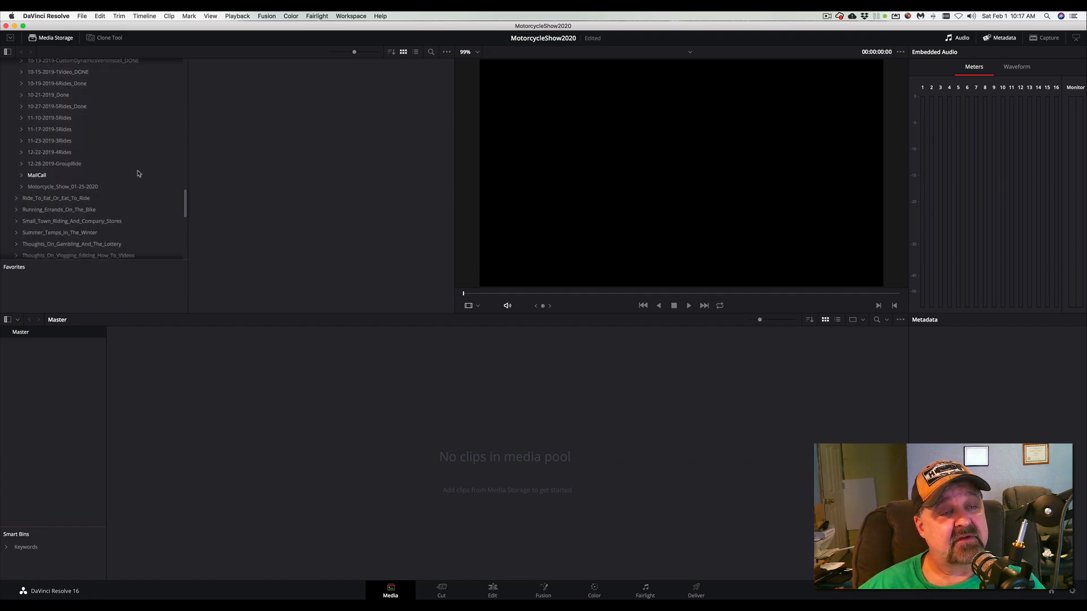
scroll(138, 173, down, 9)
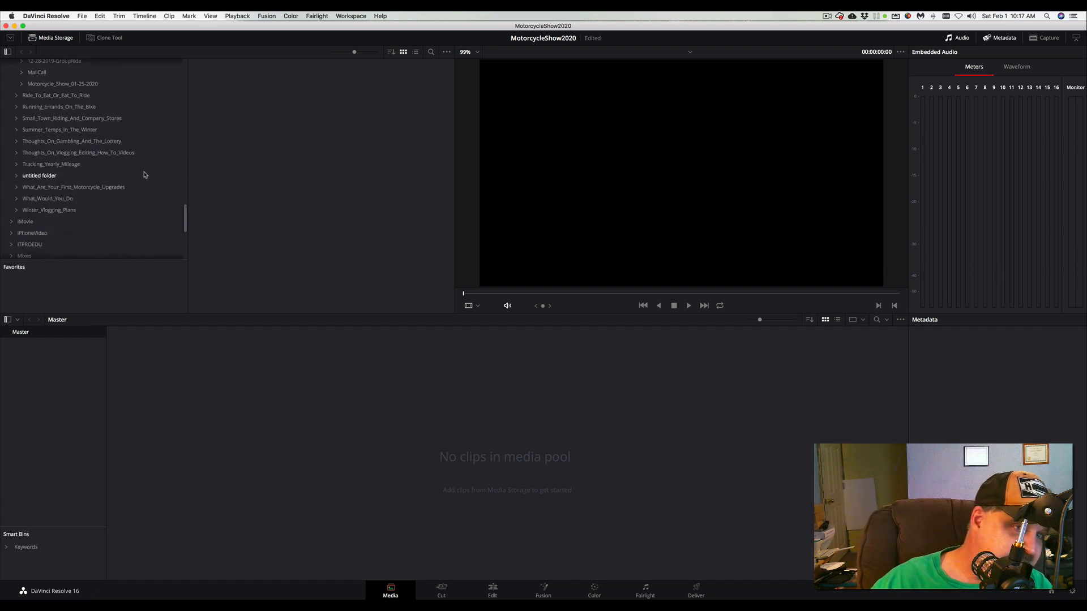
click(73, 88)
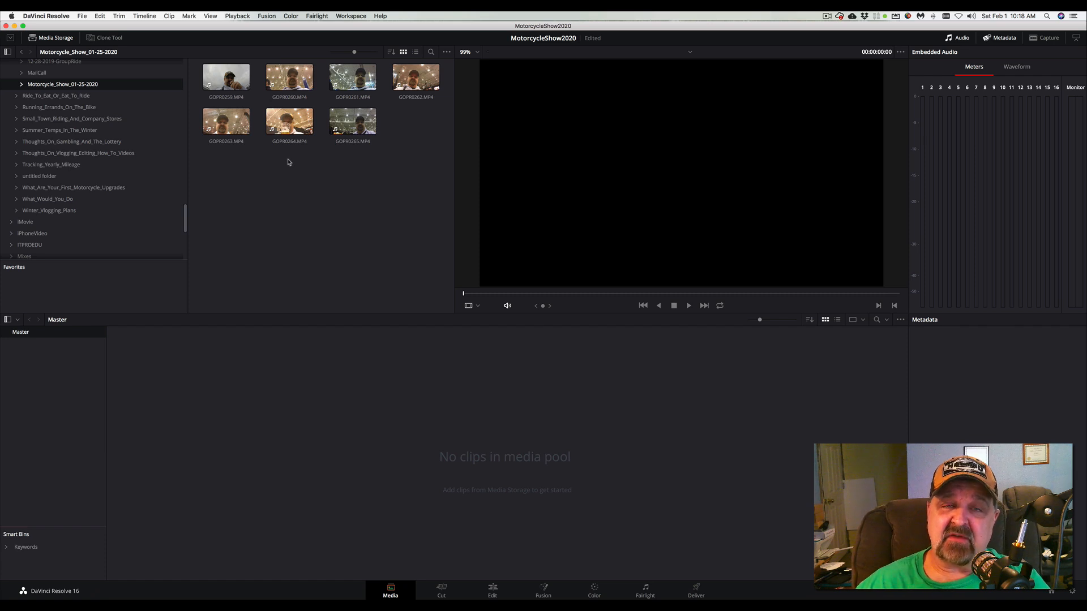
Preview the GOPR0259.MP4 and GOPR0261.MP4 clips in the source viewer
click(230, 80)
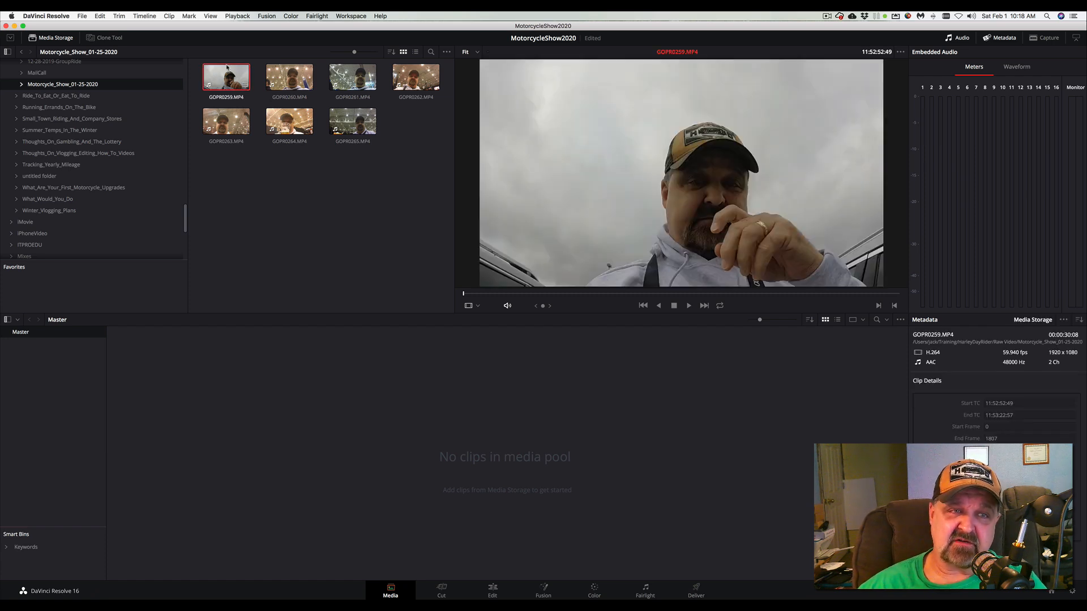
key(space)
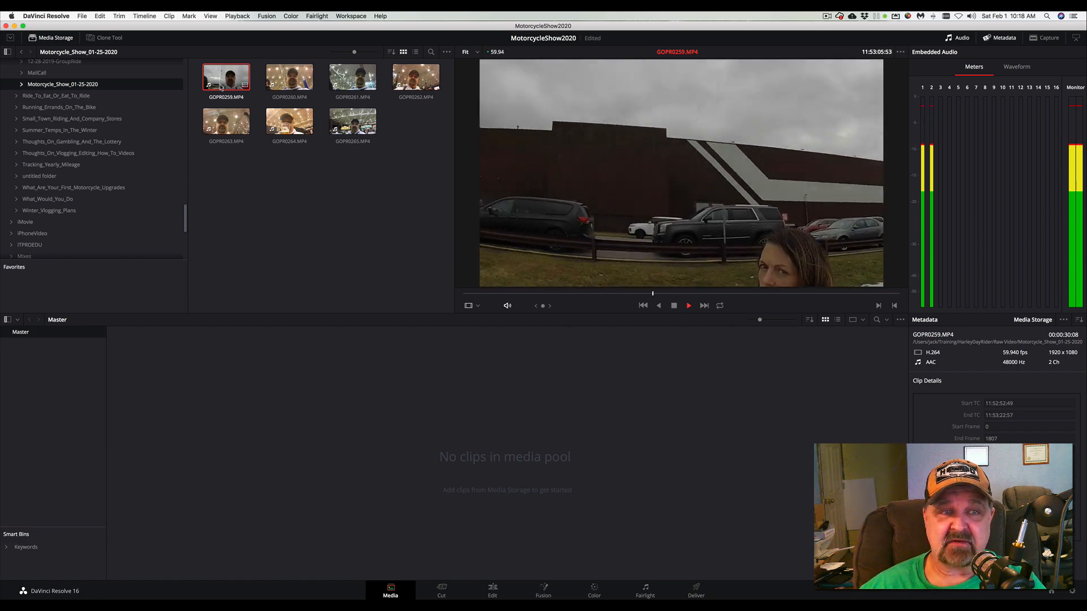
click(341, 86)
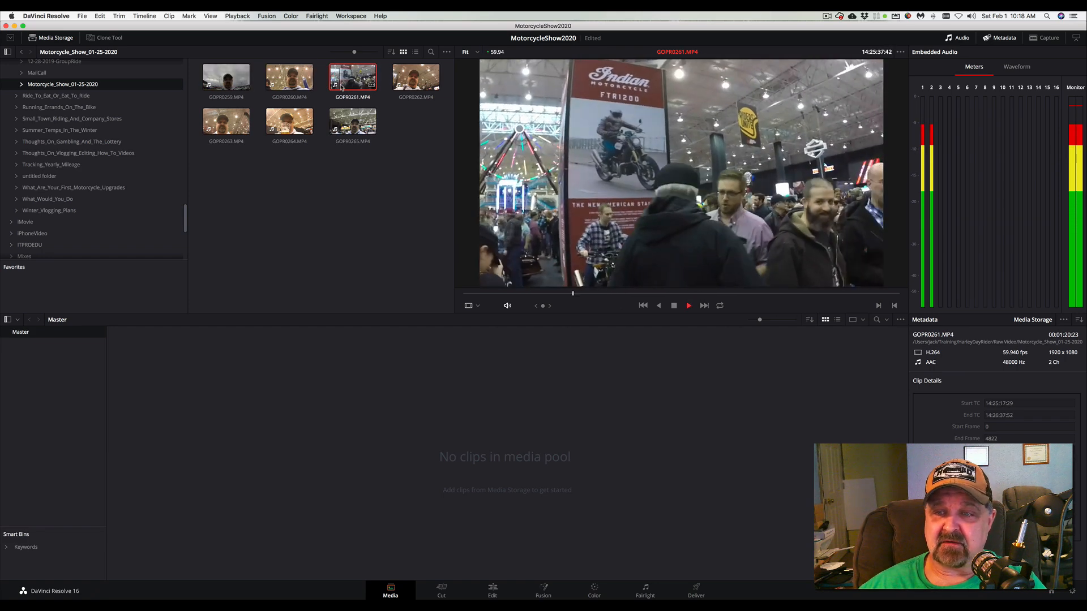
Add all seven clips, GOPR0259.MP4 through GOPR0265.MP4, to the media pool and change the project frame rate to match them
click(226, 76)
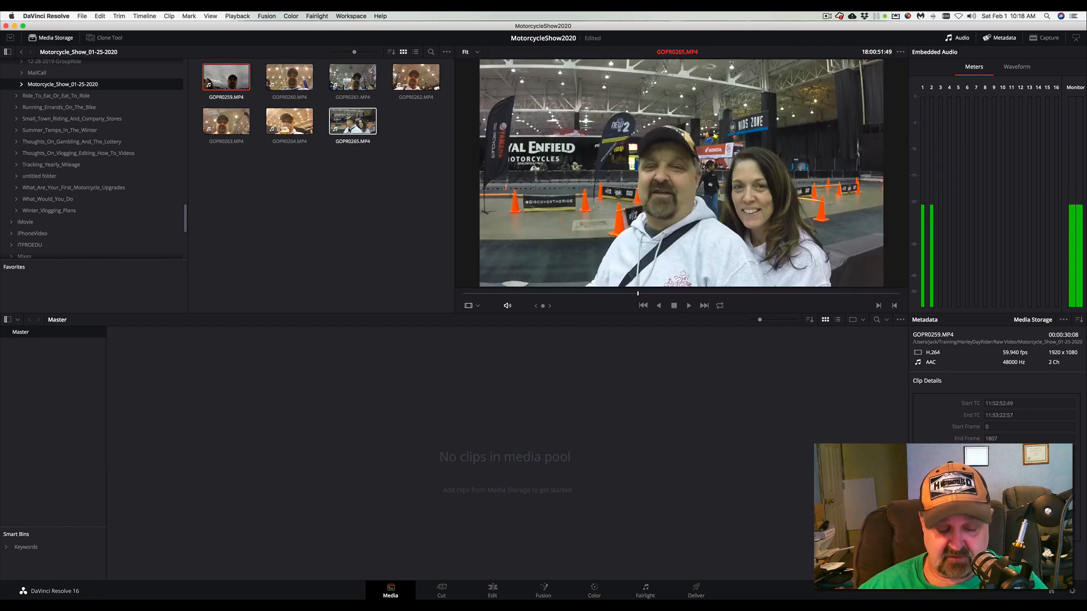
shift+click(352, 120)
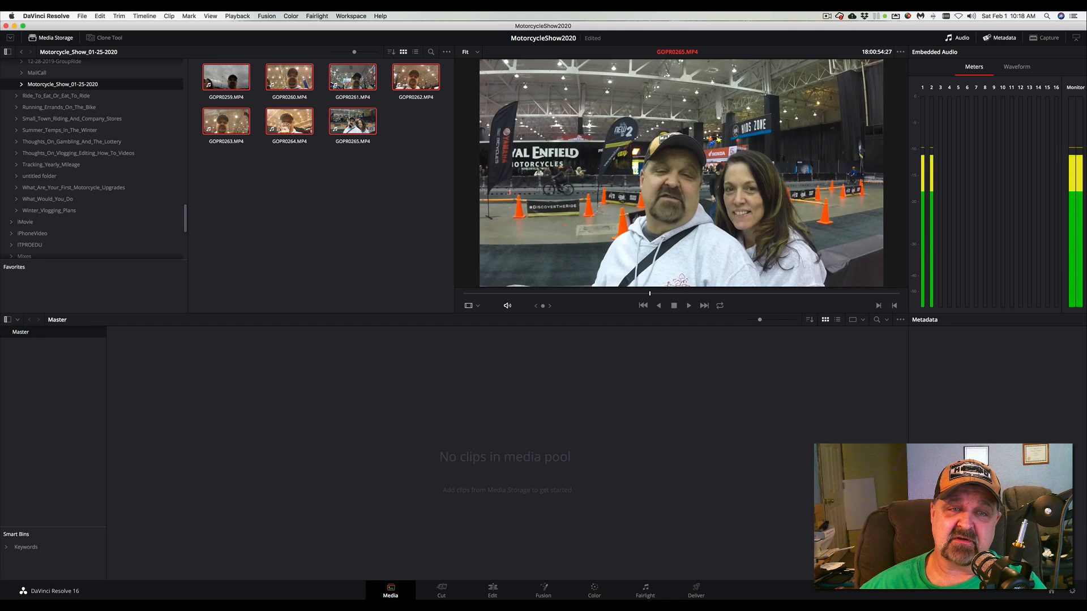
drag(352, 121, 357, 398)
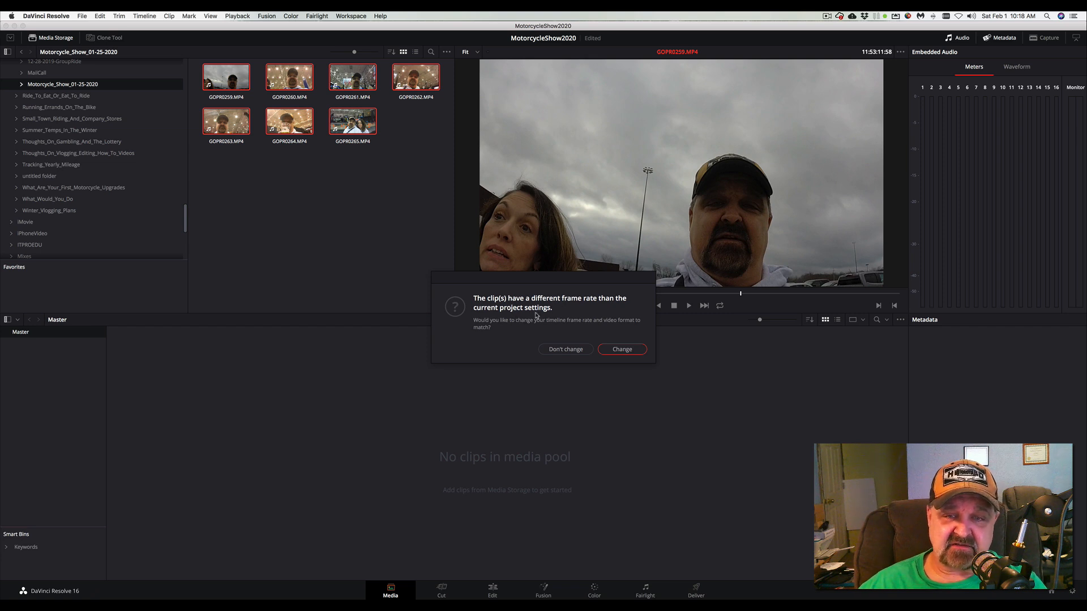
click(620, 350)
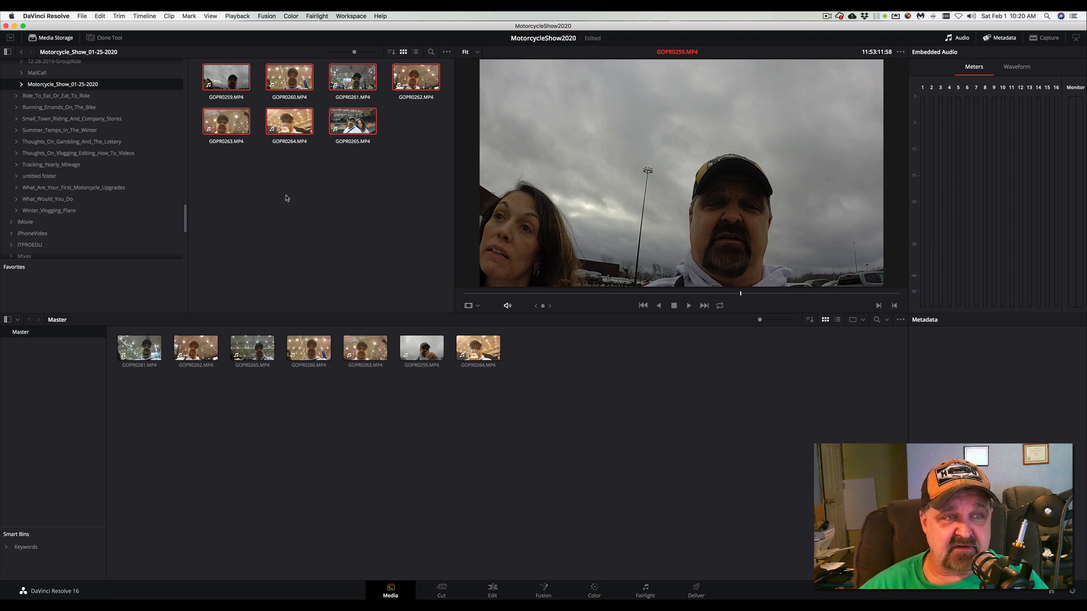
Preview HarleyIntro.mp4 from HarleyDayRider's 1-Intro folder and add it to the media pool
drag(187, 214, 192, 94)
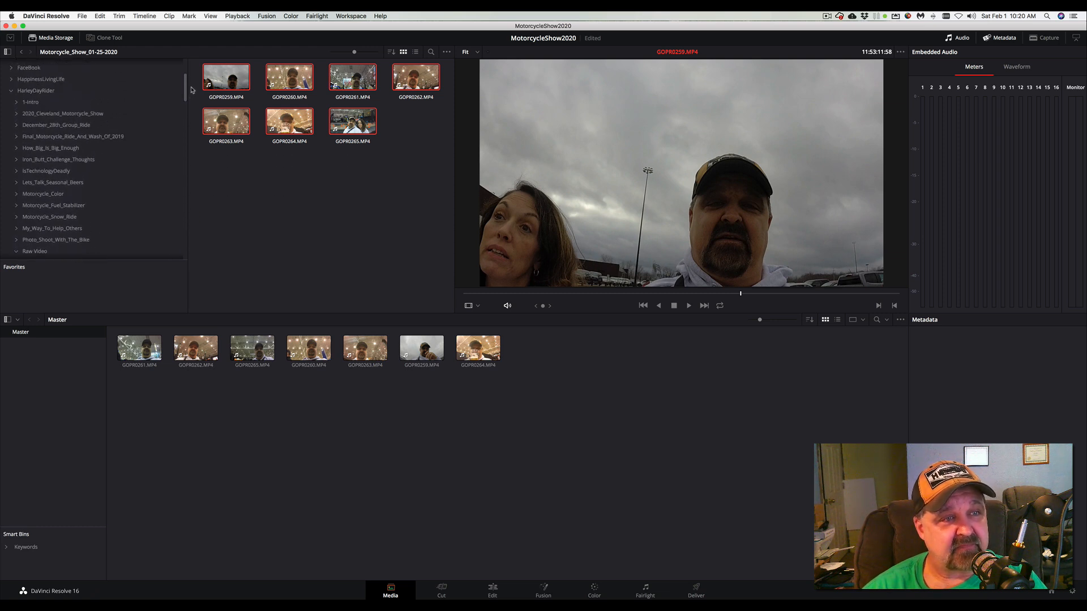
click(32, 104)
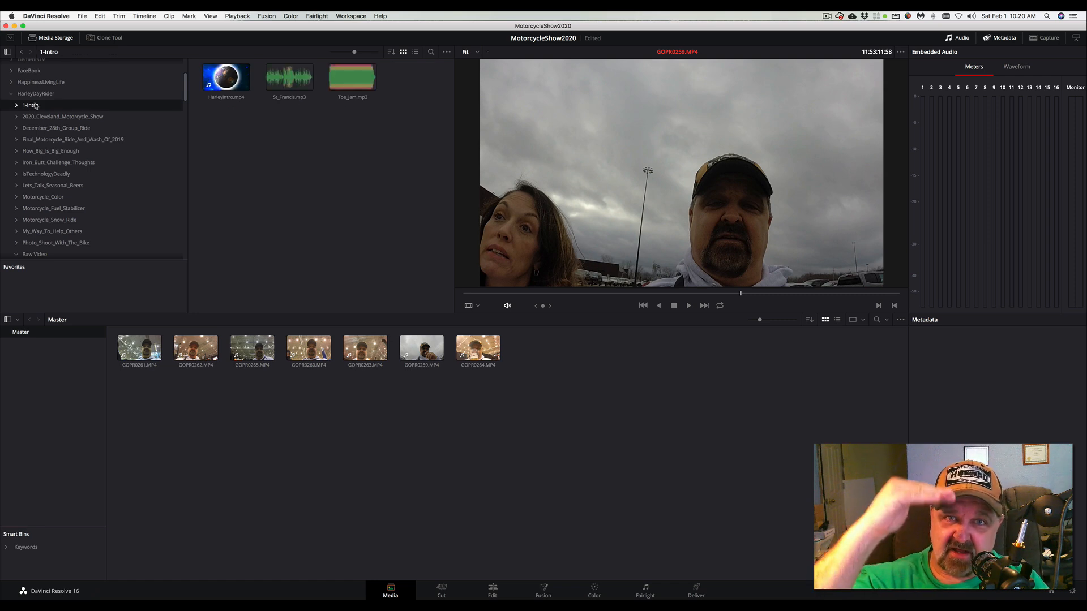
click(226, 78)
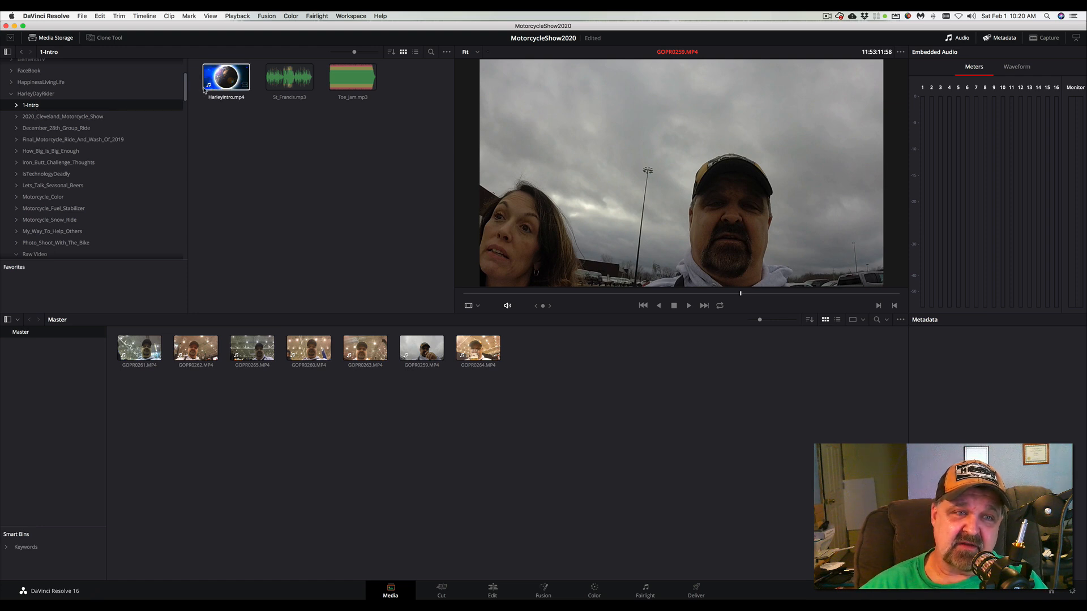
key(space)
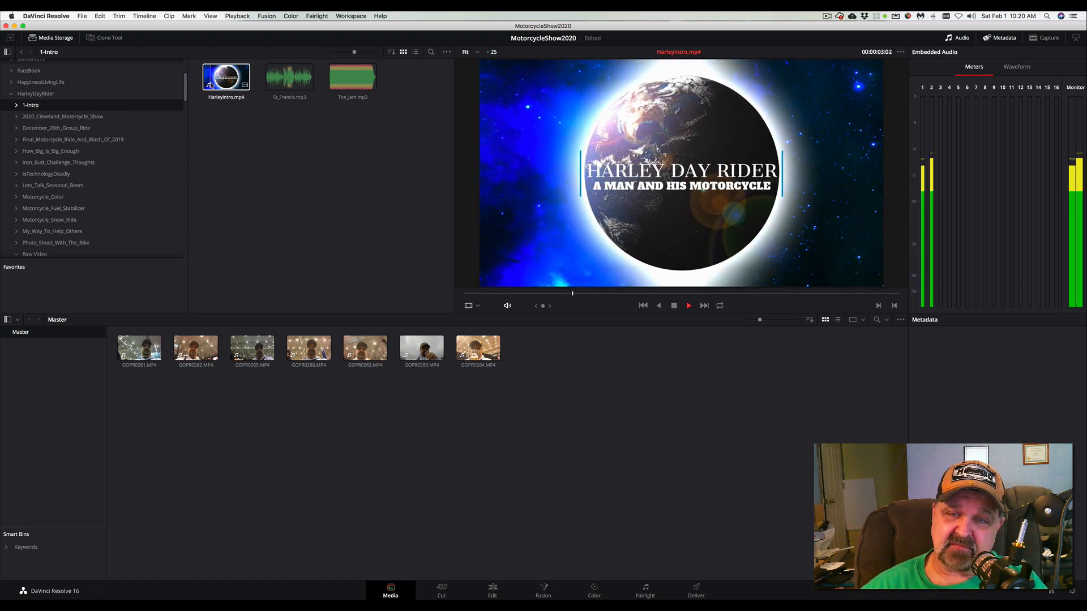
key(space)
key(space)
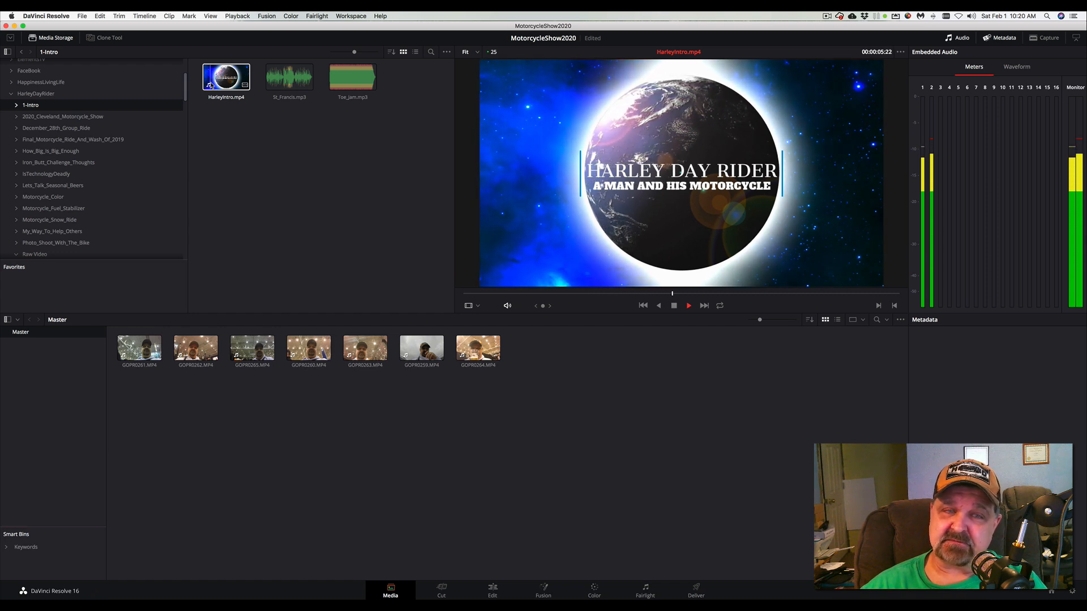
drag(218, 80, 360, 406)
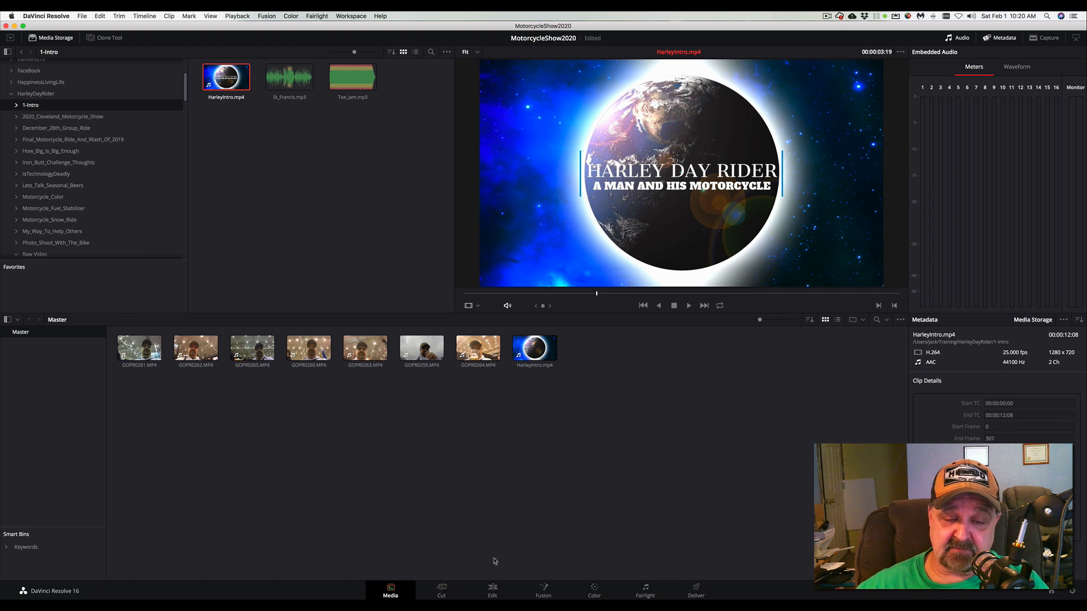
On the Edit page, place HarleyIntro.mp4 at the start of a new timeline and play it back
click(493, 589)
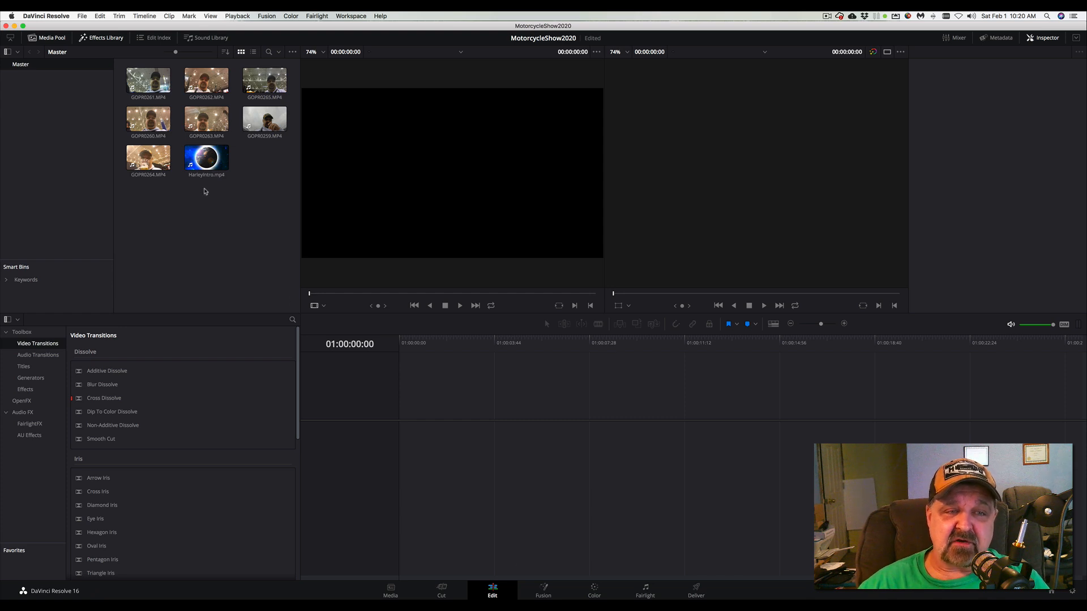
click(213, 161)
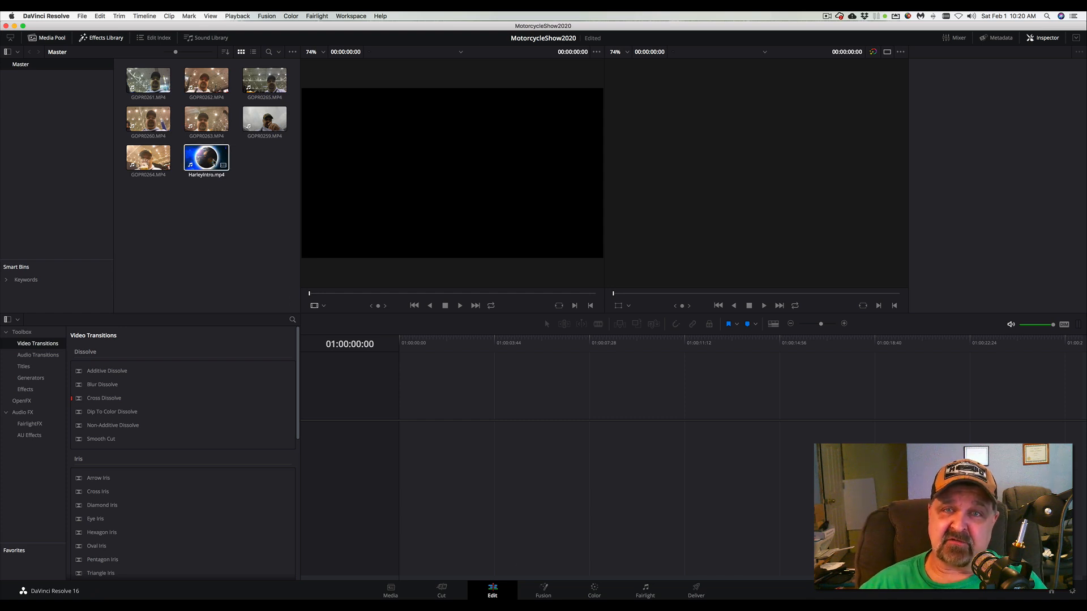
drag(206, 158, 422, 451)
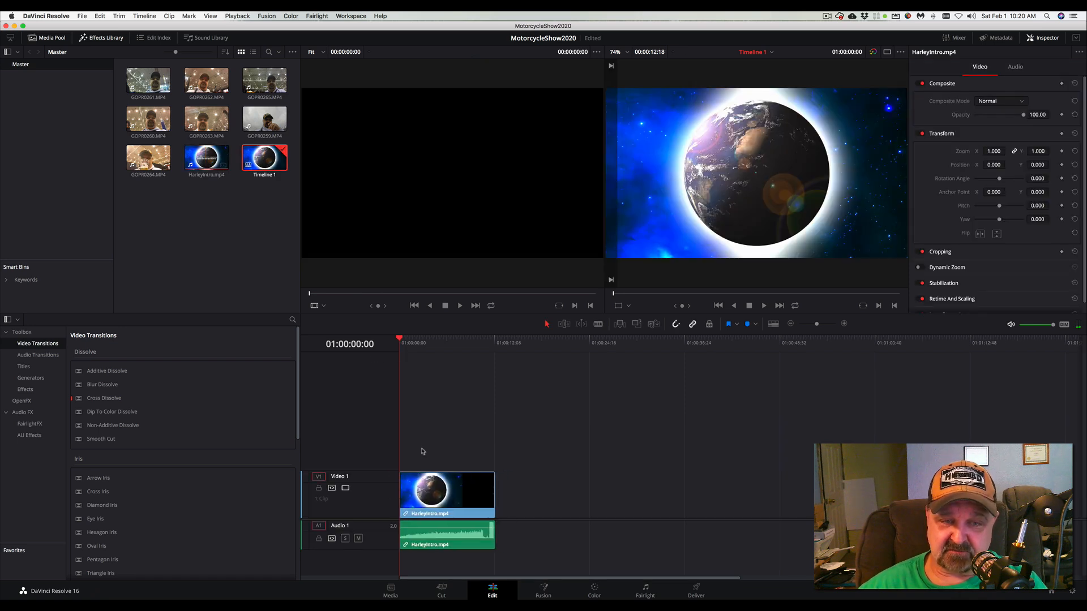
click(453, 343)
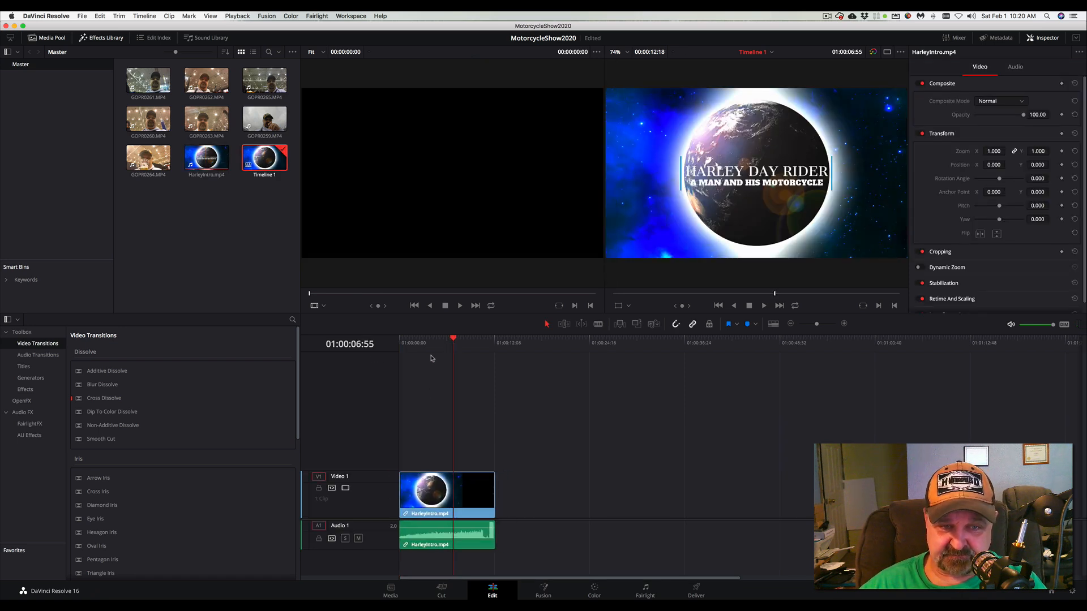
key(space)
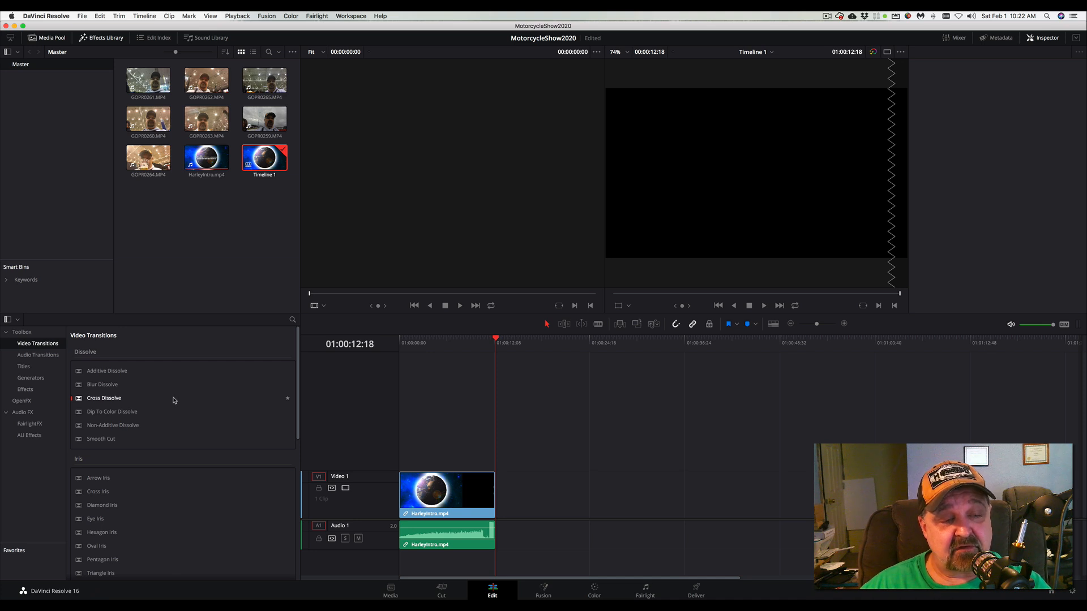
Apply a Cross Dissolve to the end of the HarleyIntro.mp4 video clip and play back the fade
drag(105, 399, 501, 481)
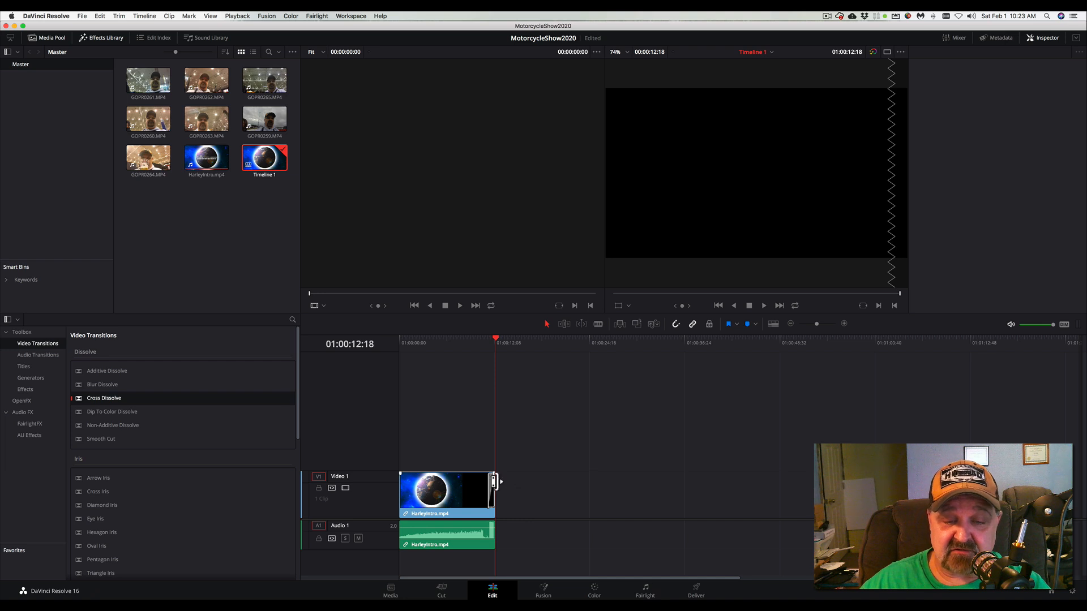
click(485, 343)
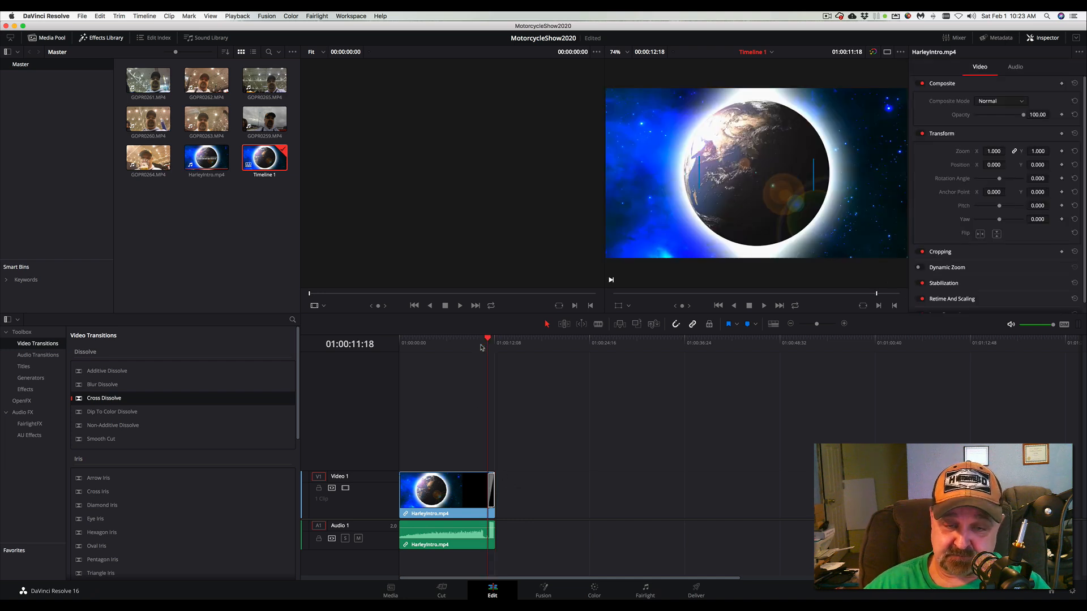
key(space)
key(space)
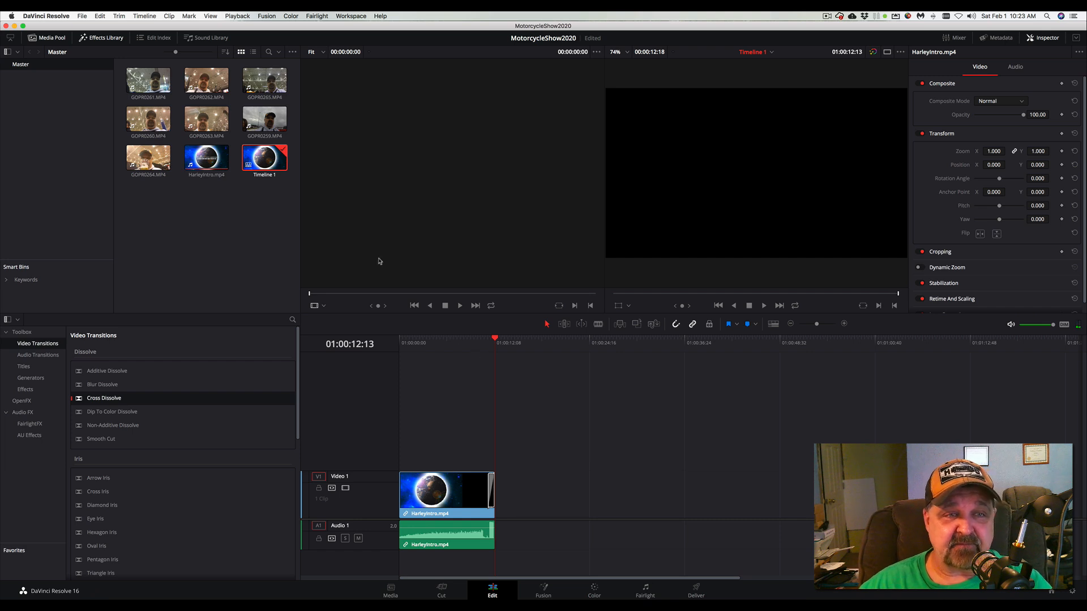
Place GOPR0259.MP4 directly after the intro on the Video 1 track and play back the transition between the two clips
click(260, 123)
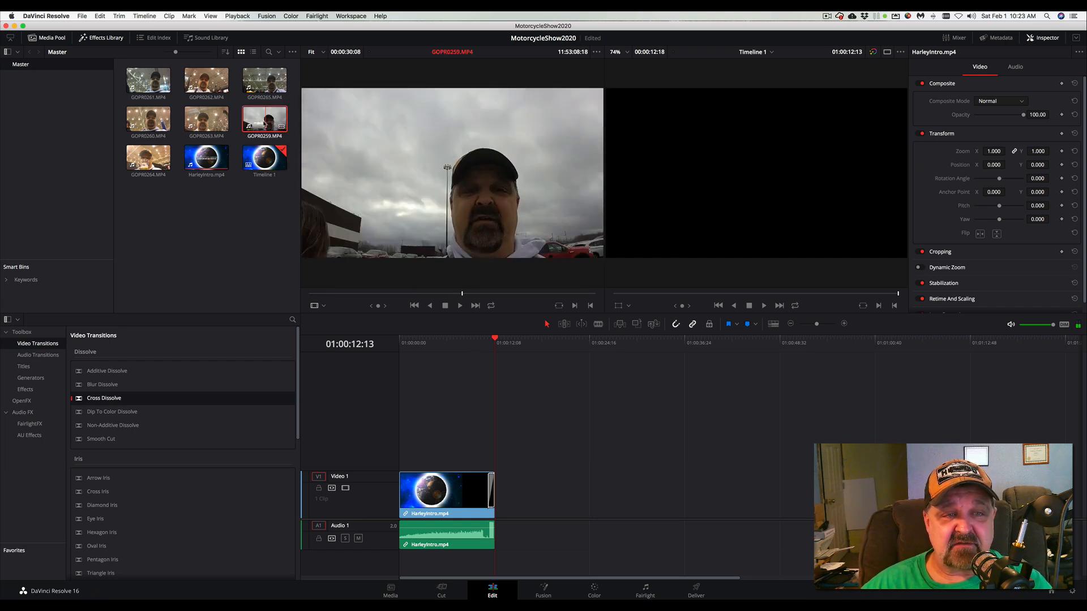
drag(266, 121, 496, 490)
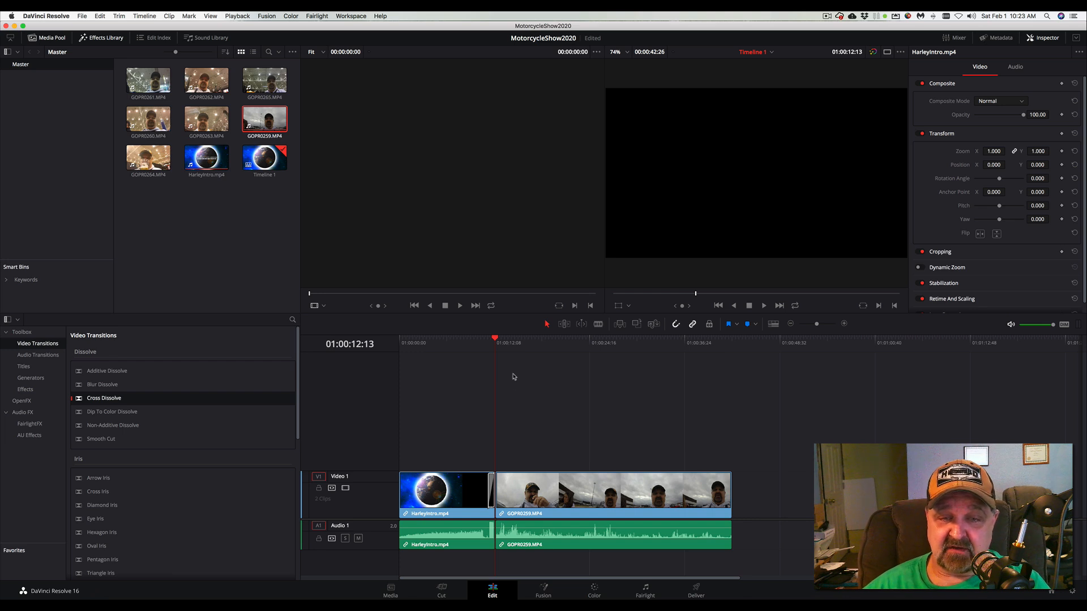
click(486, 340)
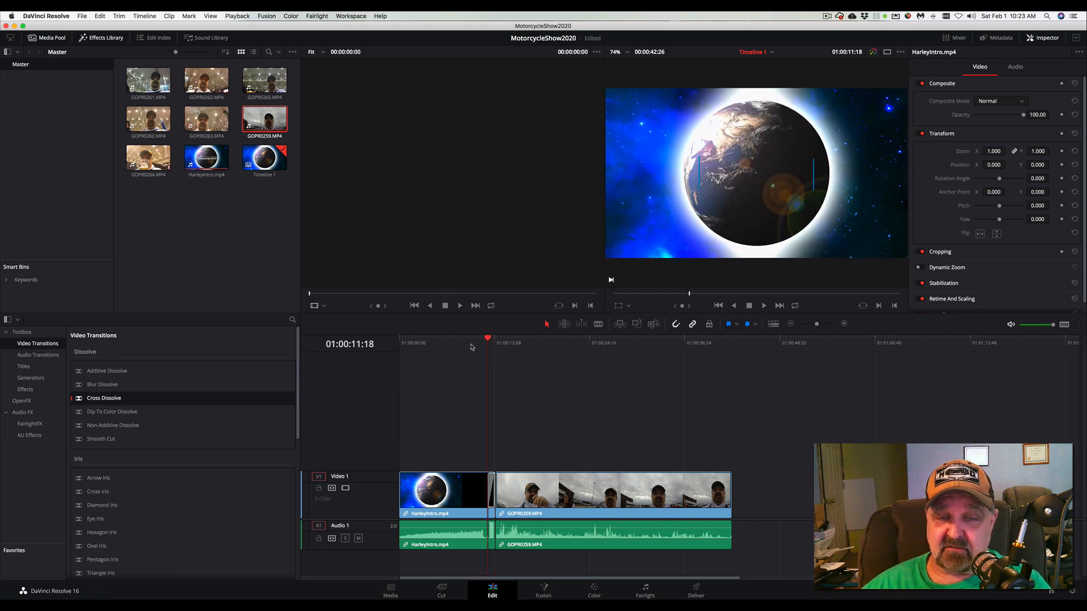
click(475, 341)
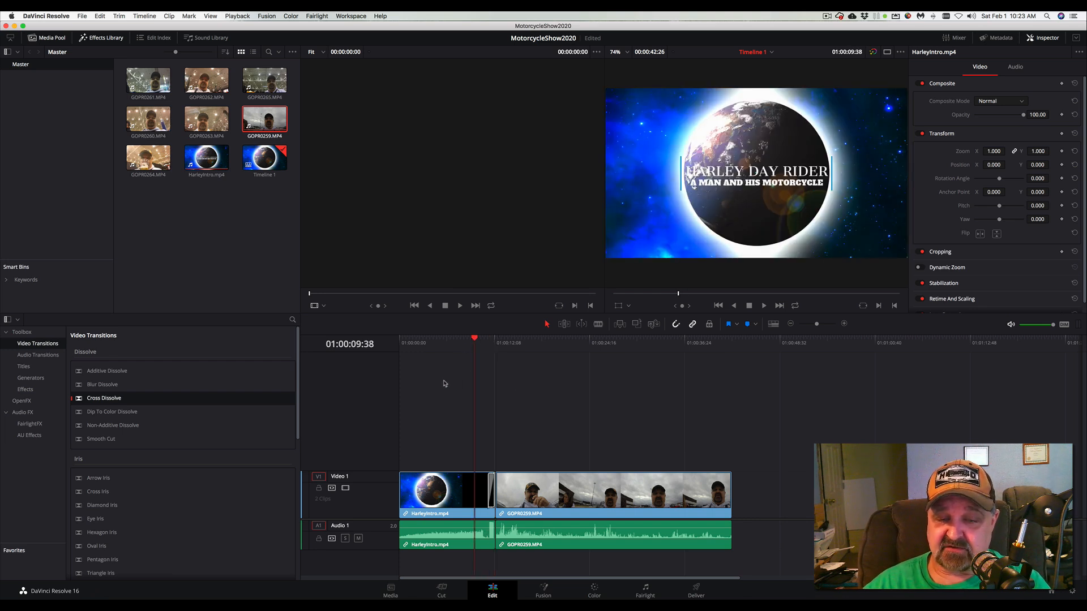
key(space)
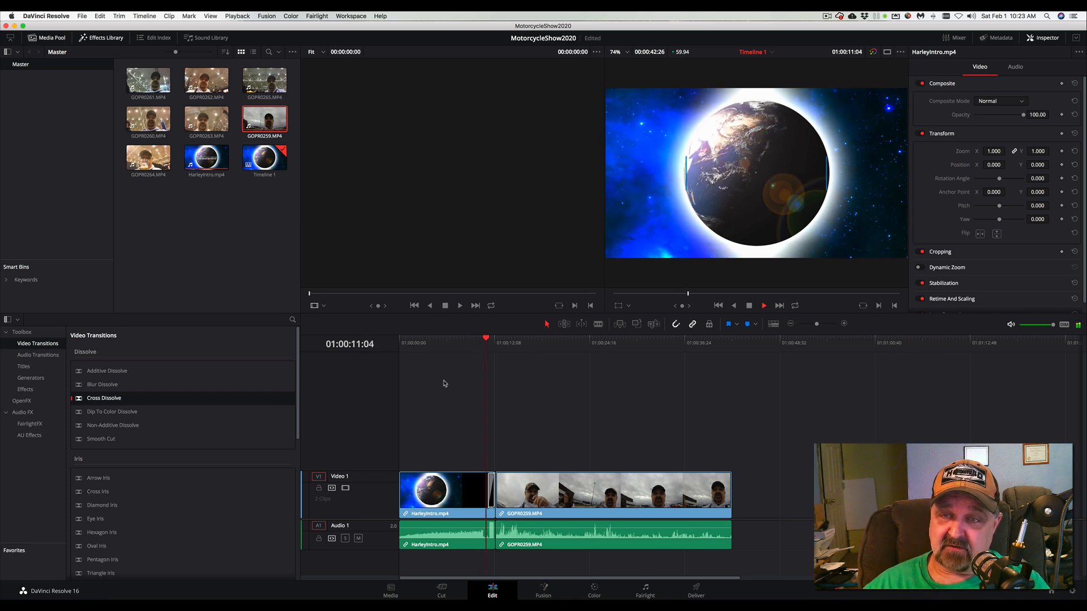
Play back the timeline from the end of the intro into the opening seconds of GOPR0259.MP4
key(space)
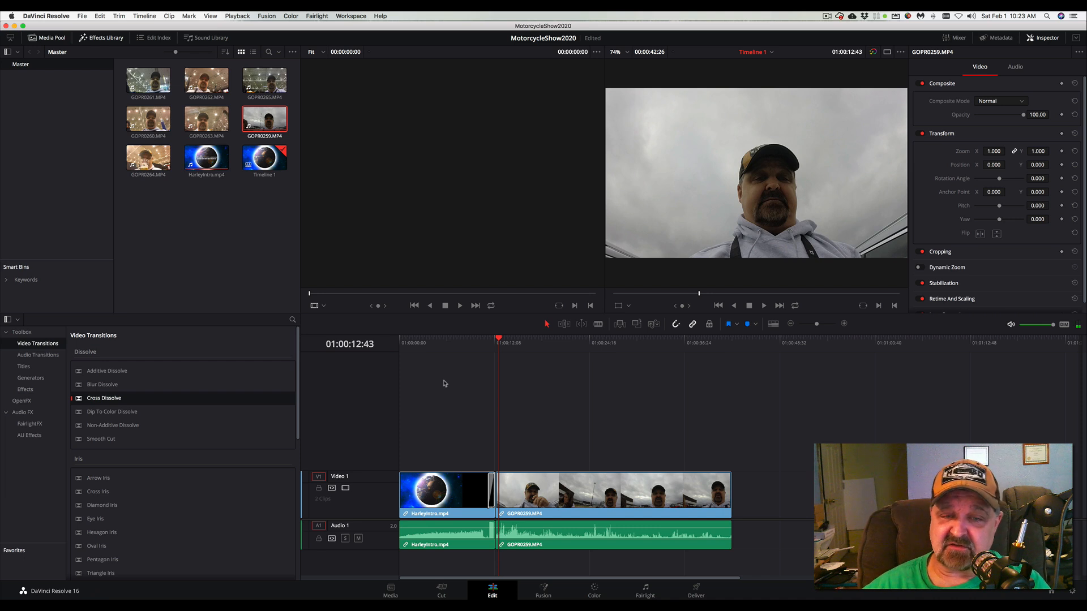
click(488, 344)
key(space)
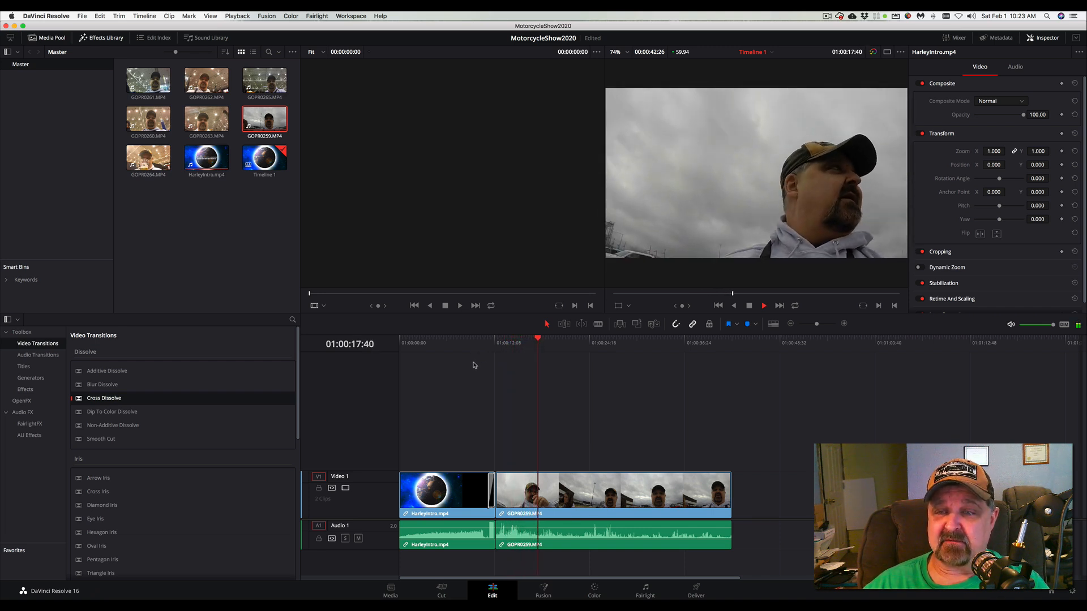
key(space)
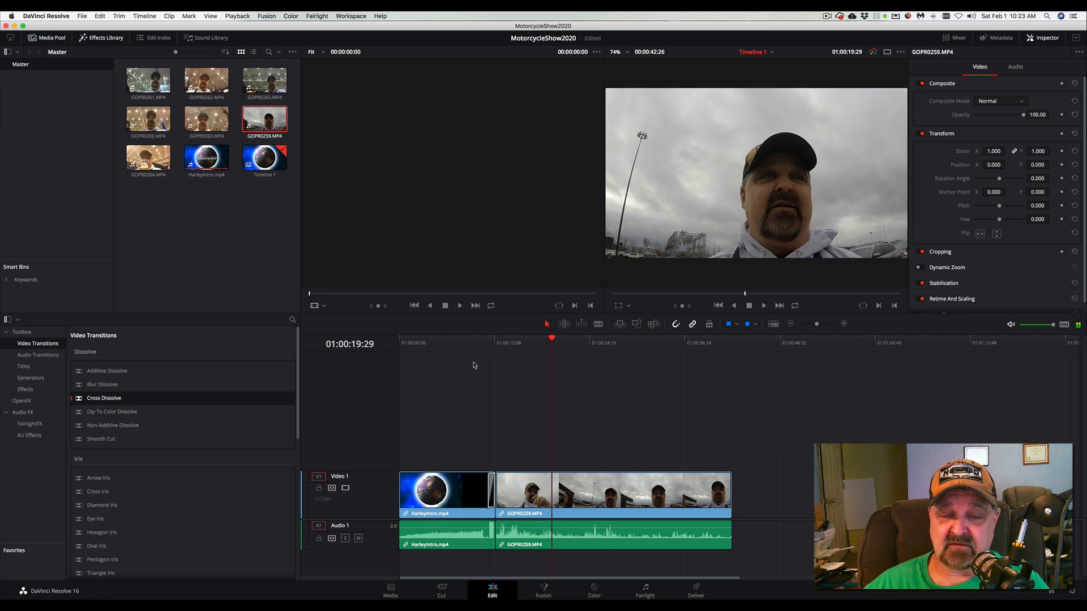
Find the end of the unwanted opening of GOPR0259.MP4 and split the clip at 01:00:17:42
drag(553, 342, 529, 342)
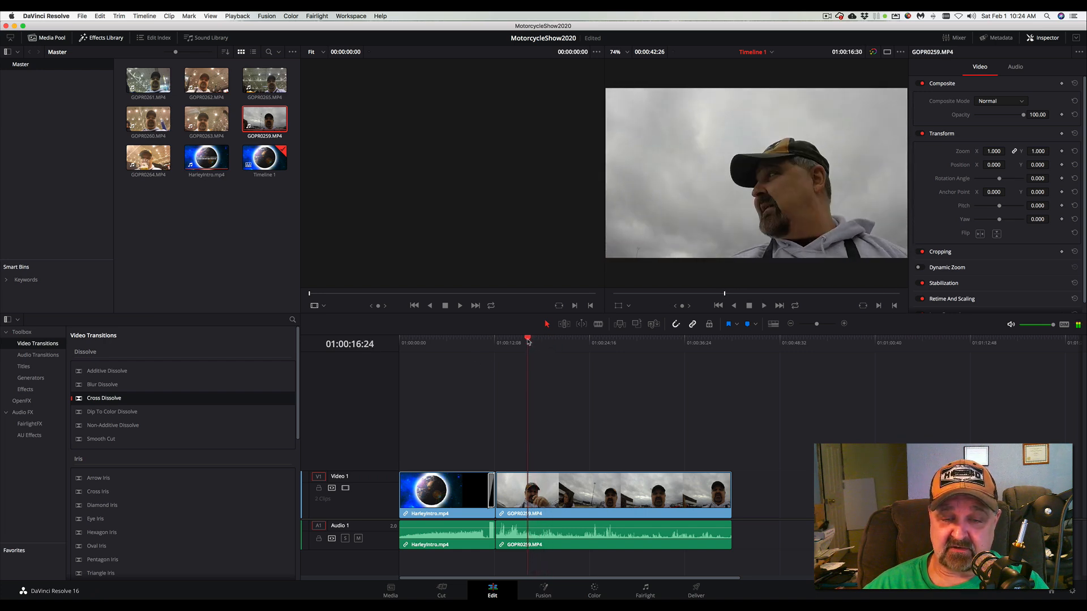
key(space)
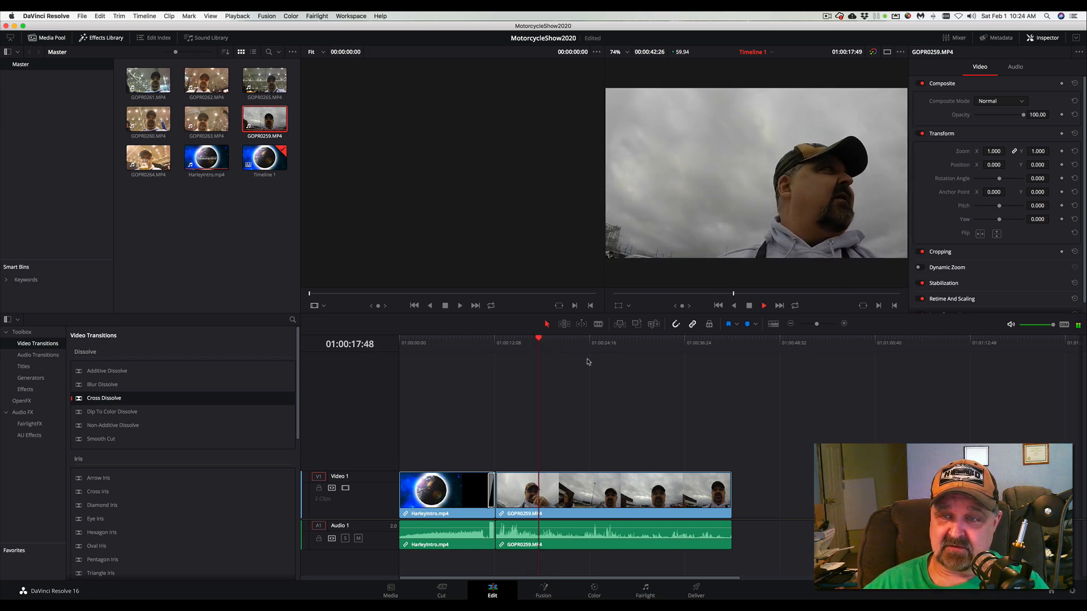
key(space)
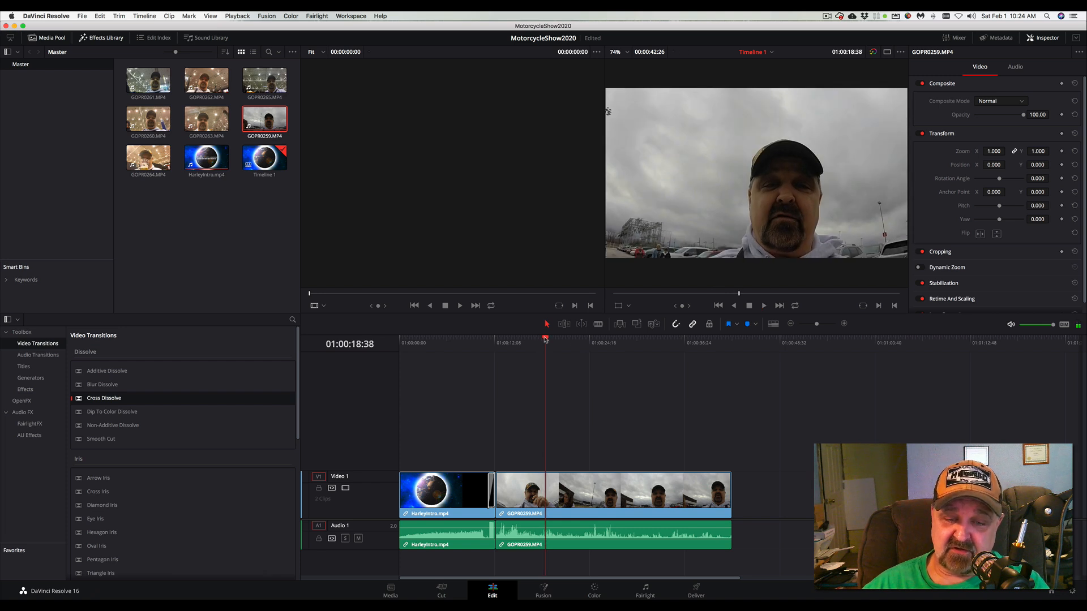
drag(546, 339, 537, 340)
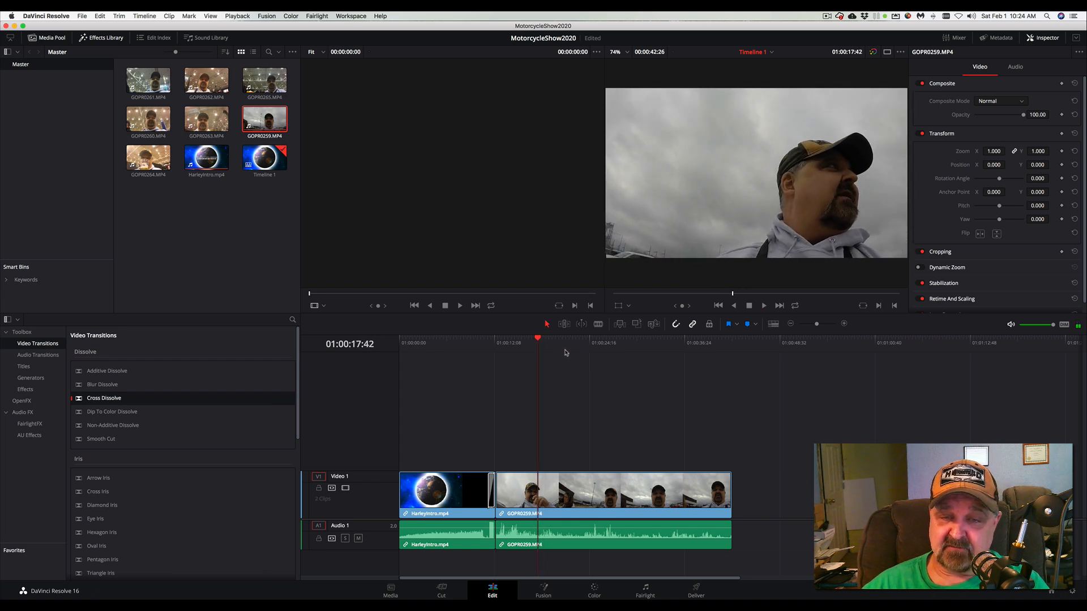
click(598, 324)
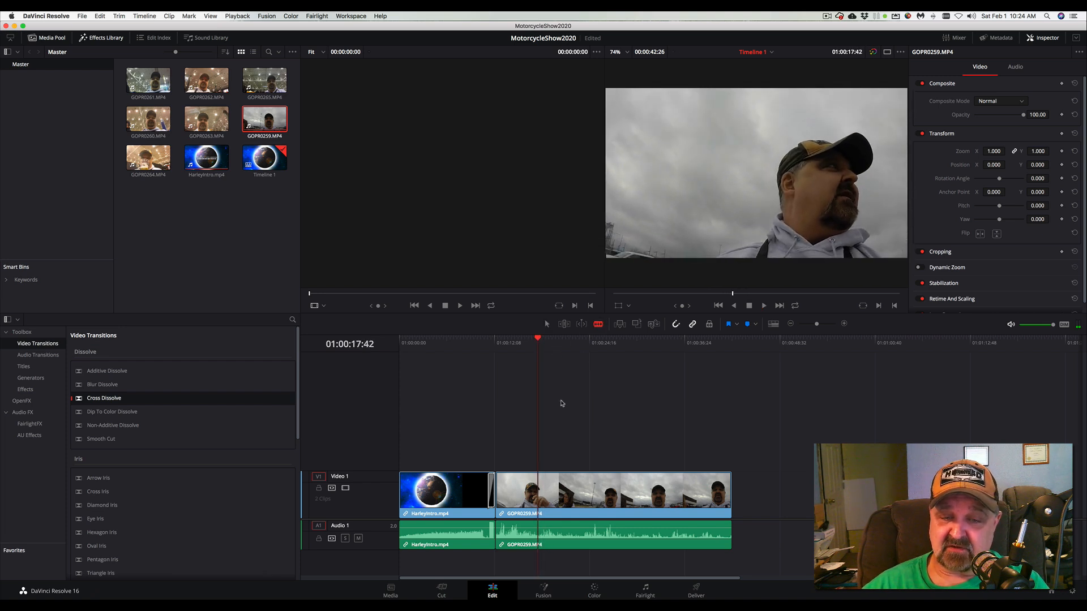
click(538, 491)
click(546, 323)
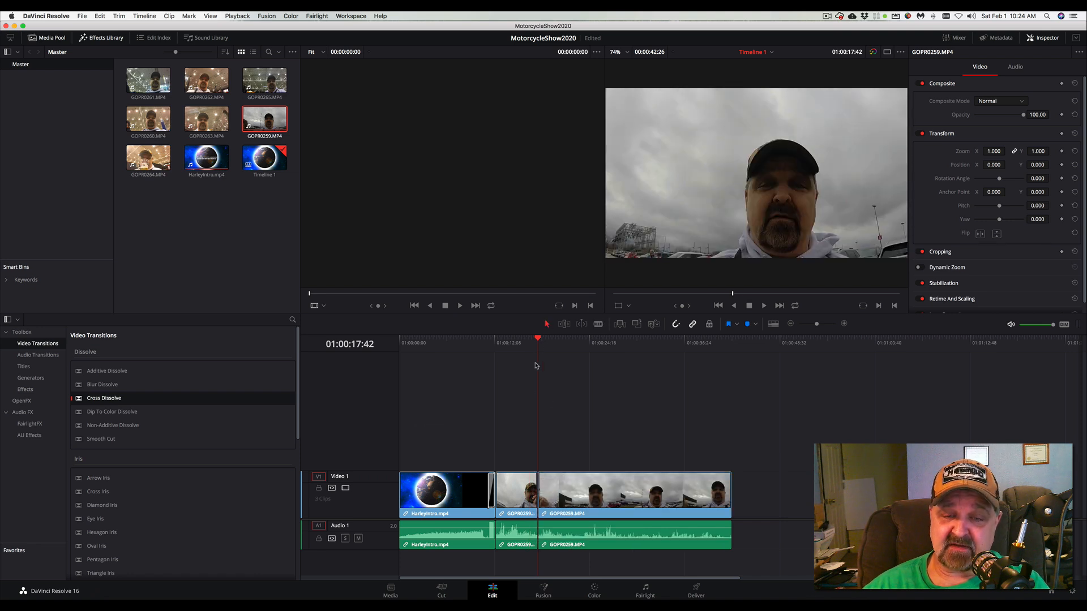
Delete the first piece of GOPR0259.MP4, move the remaining piece against the end of HarleyIntro.mp4, and play back the join
click(502, 498)
key(BackSpace)
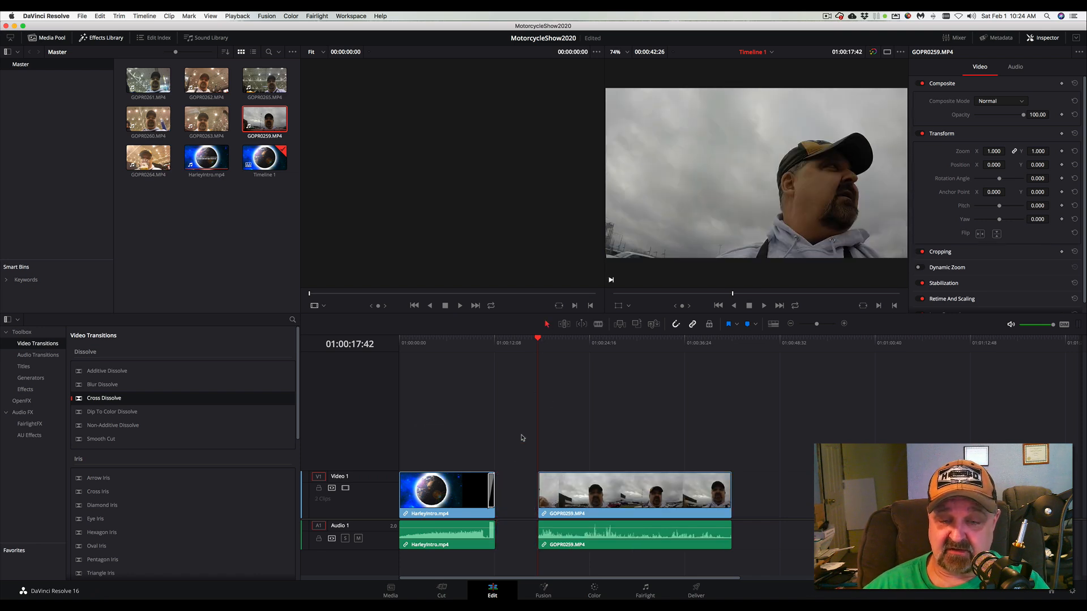
click(568, 482)
drag(567, 483, 525, 486)
drag(484, 346, 478, 344)
key(space)
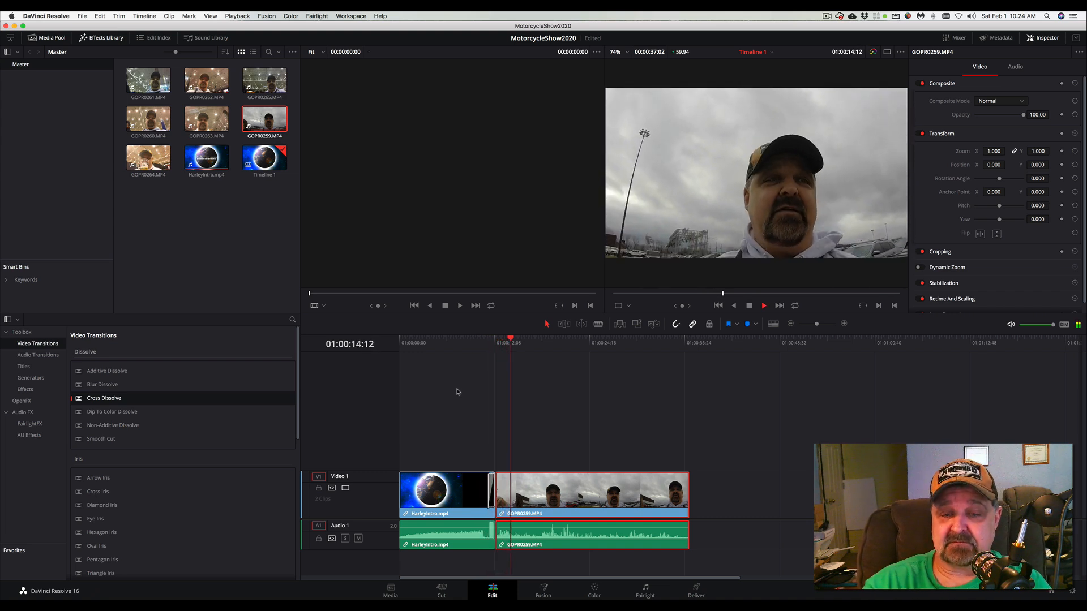
key(space)
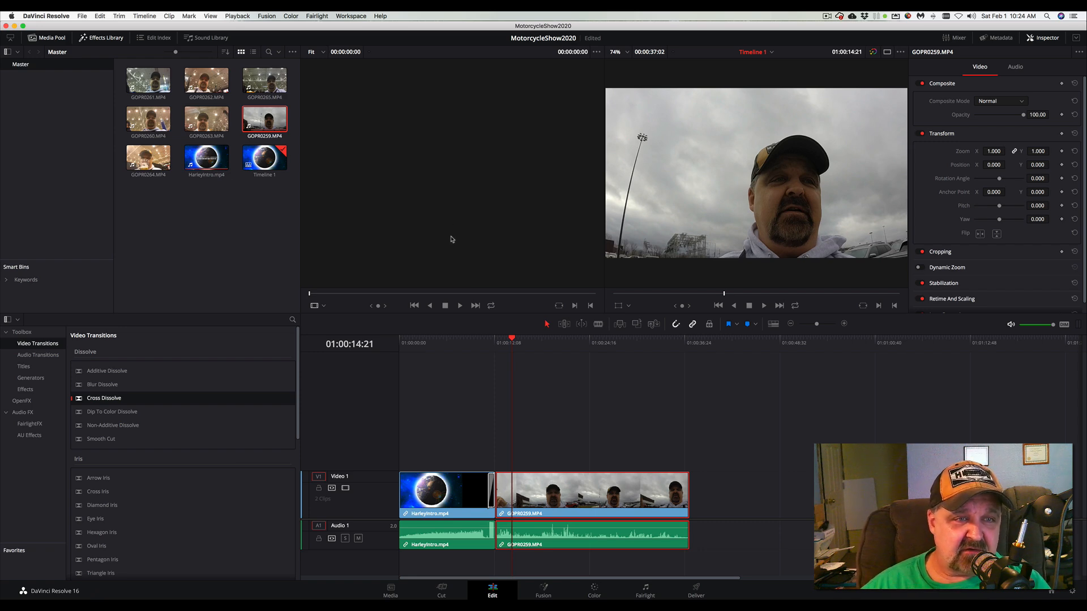
Place GOPR0260.MP4 directly after GOPR0259.MP4 on the Video 1 track and play back the cut between them
double_click(148, 118)
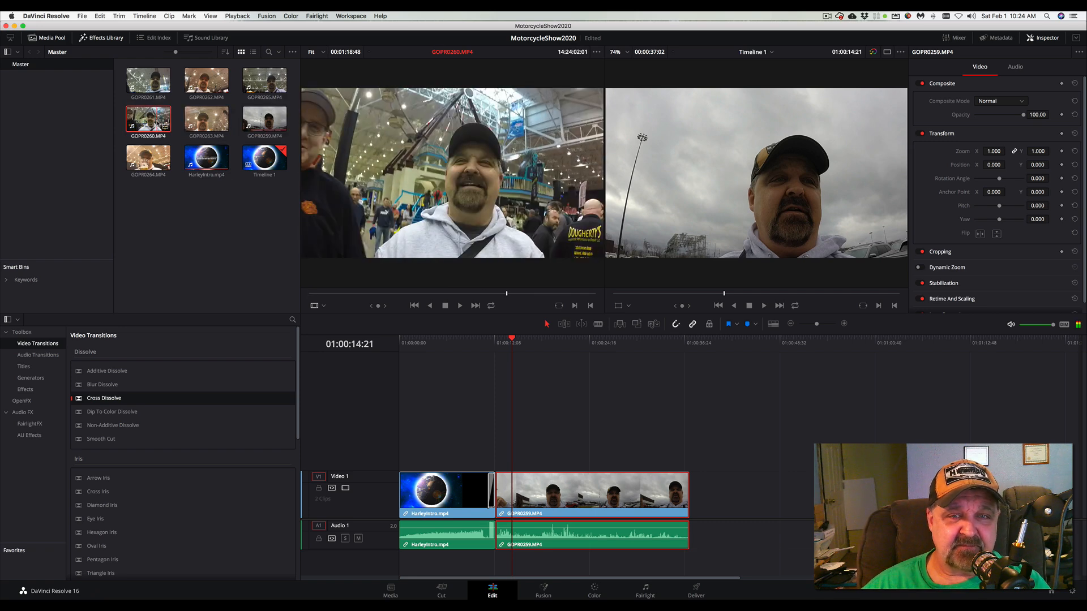
drag(134, 124, 707, 486)
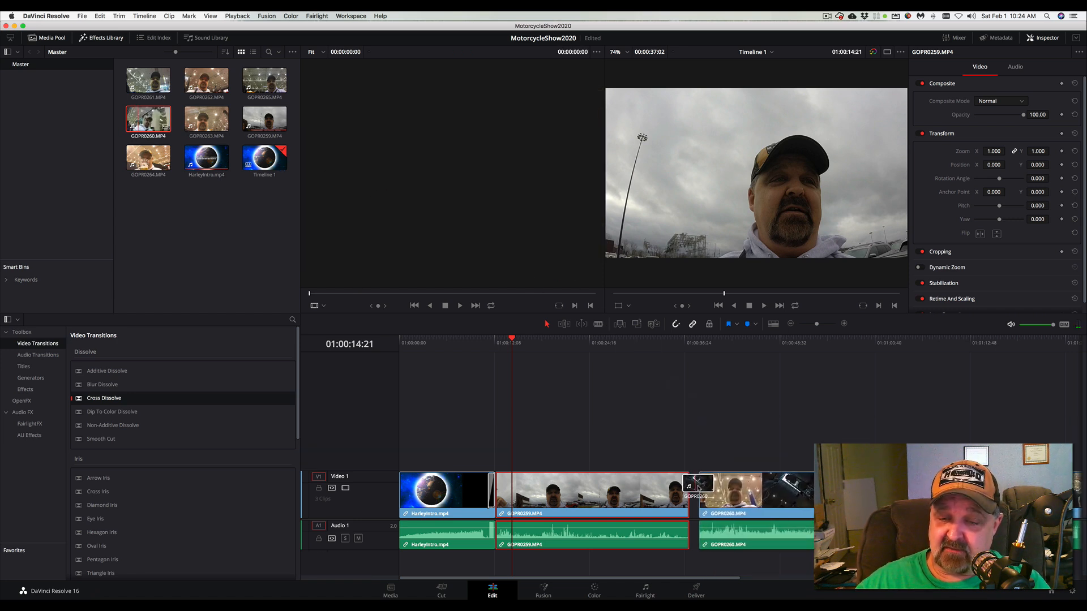
scroll(712, 443, right, 10)
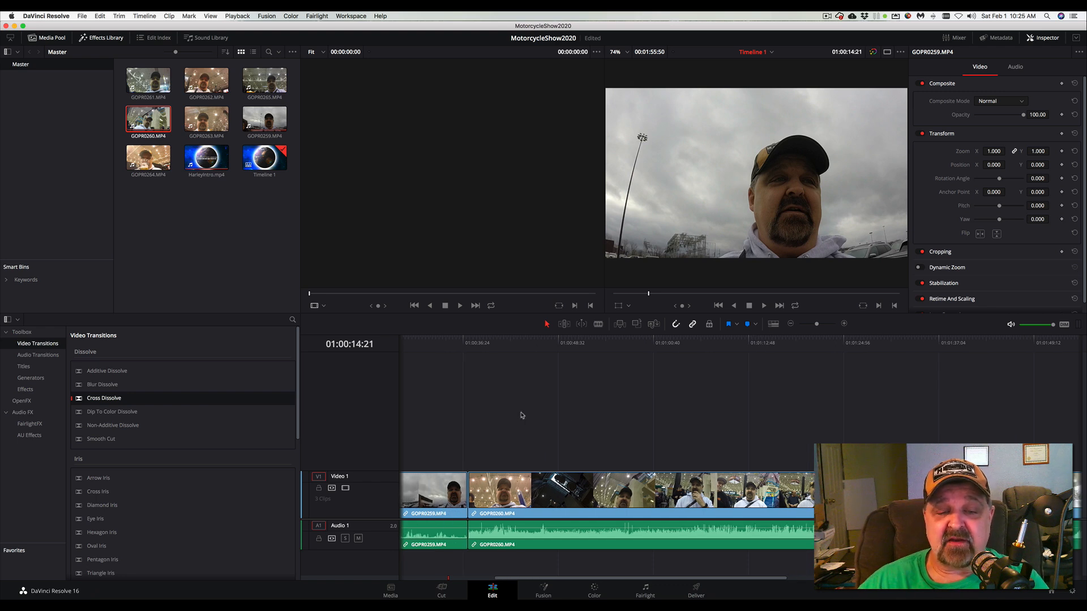
click(452, 345)
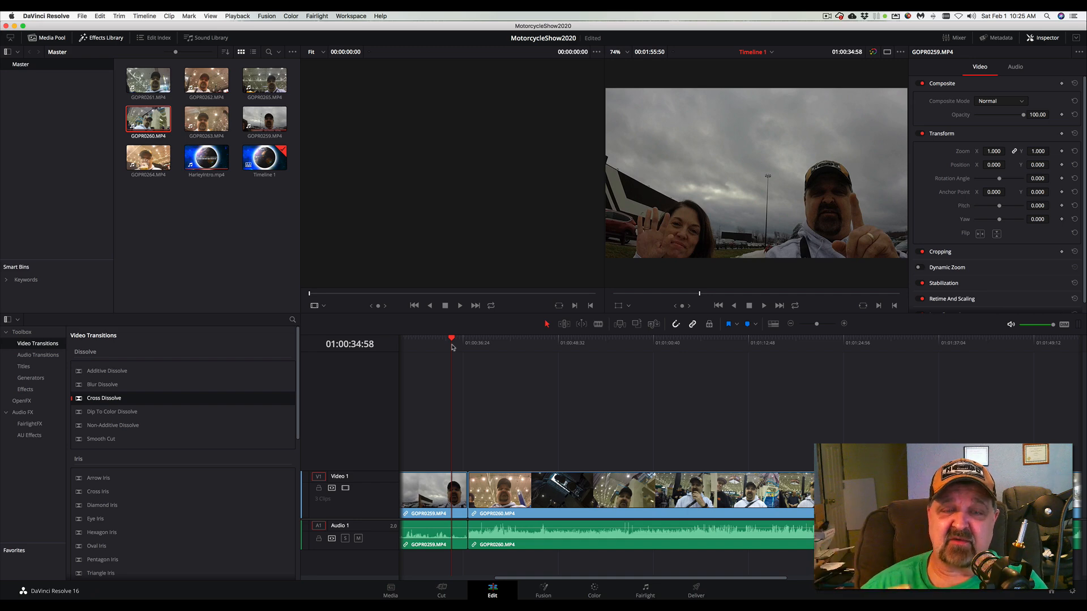
key(space)
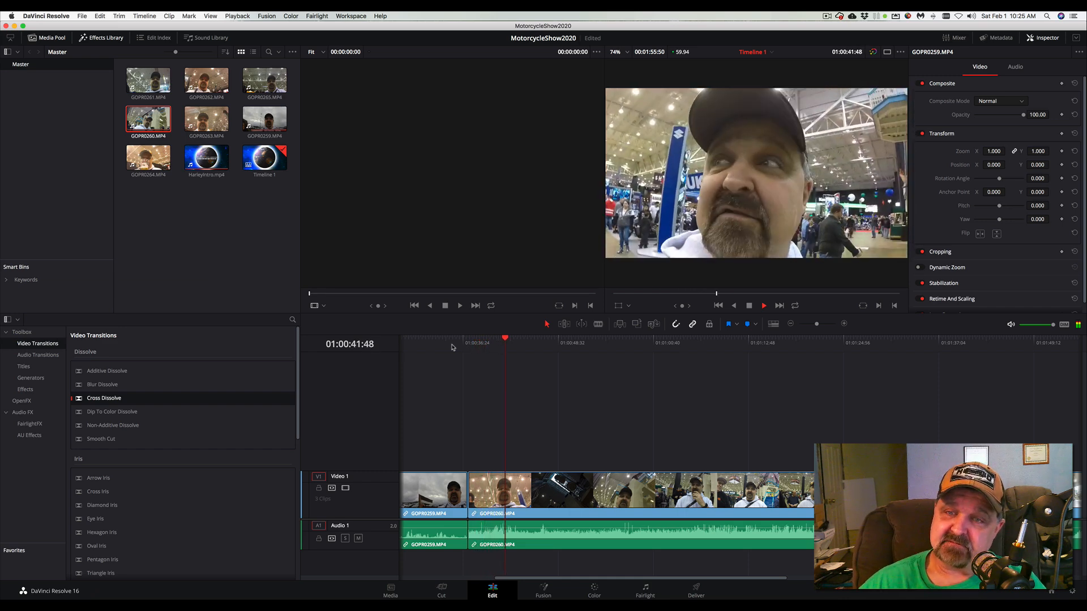
key(space)
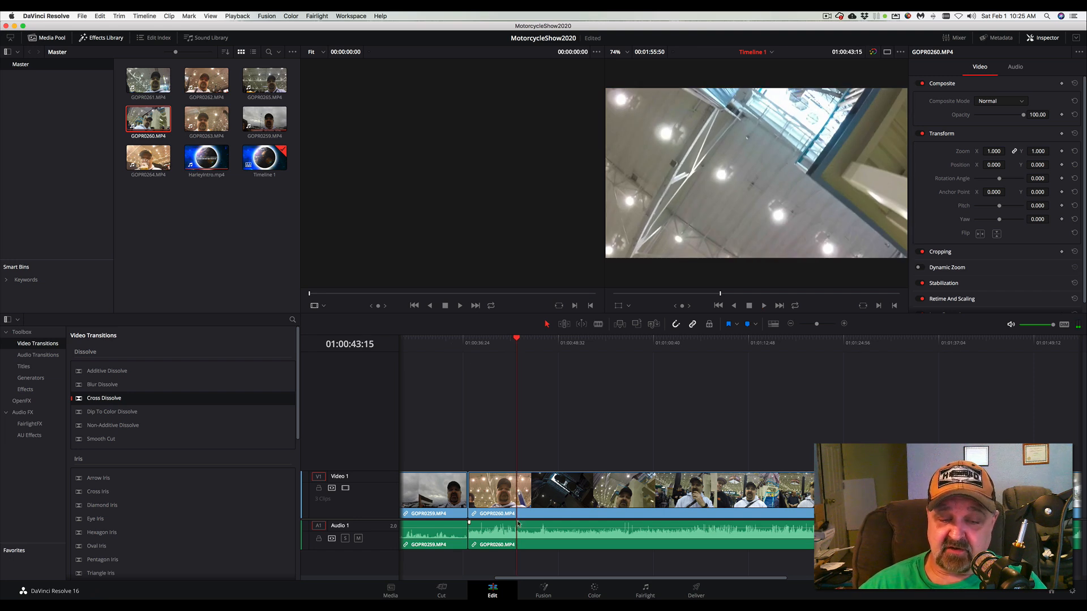
Check the audio settings of GOPR0259.MP4 and play across the cut to compare its loudness with GOPR0260.MP4
drag(519, 580, 481, 568)
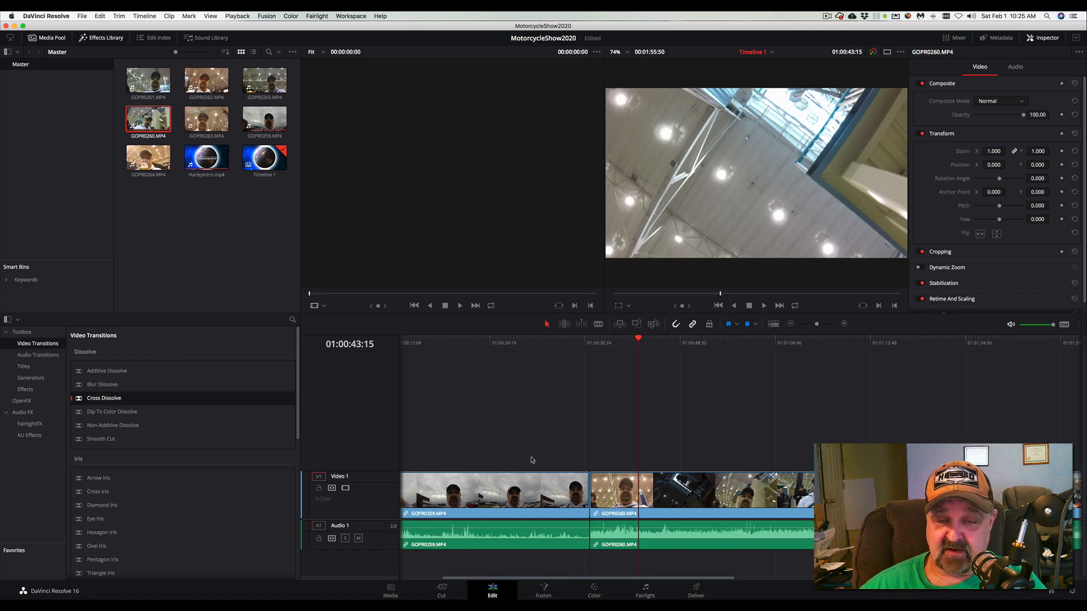
click(536, 339)
click(553, 532)
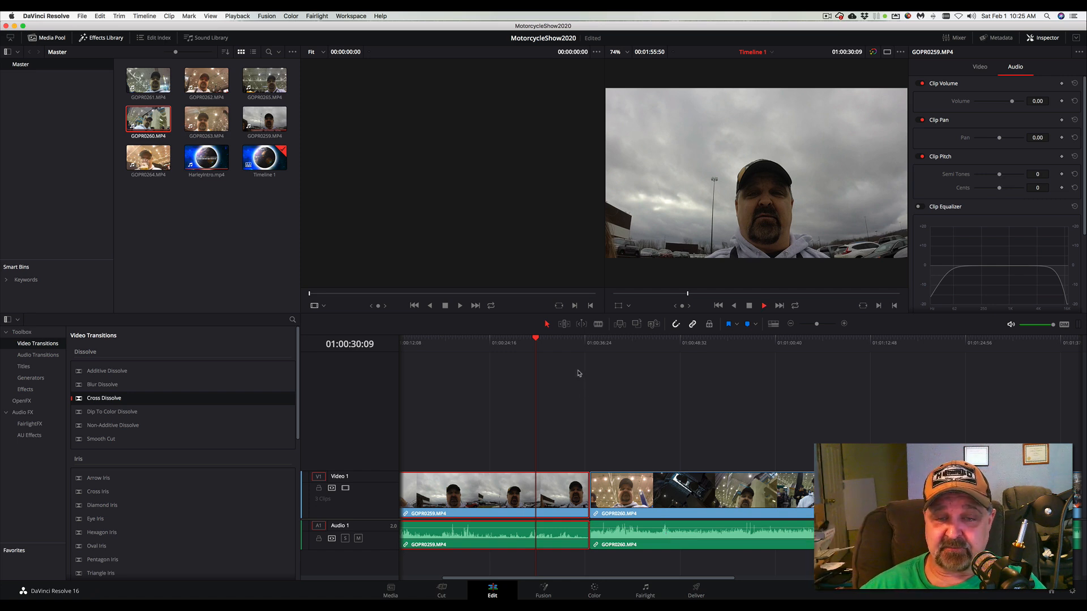
key(space)
click(577, 344)
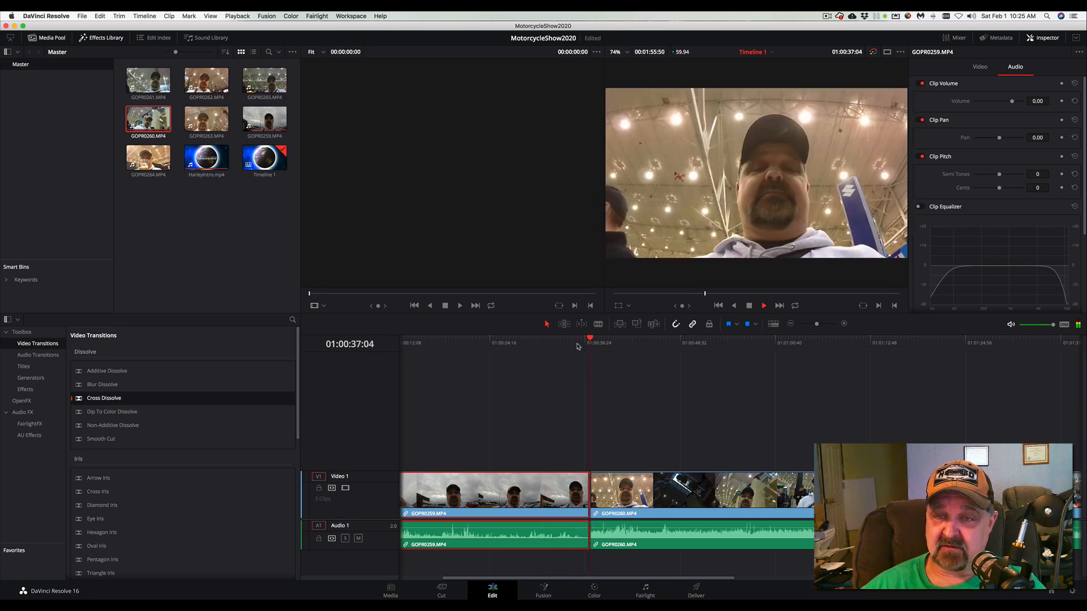
scroll(550, 373, right, 3)
key(space)
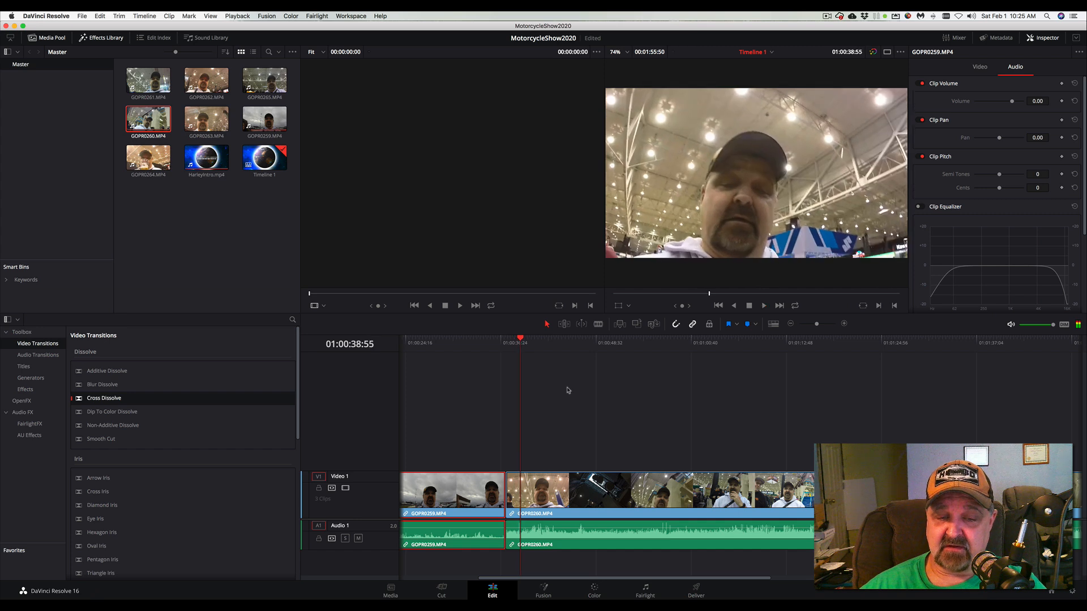
Lower the clip volume of GOPR0260.MP4 to -6.17 while listening to it play
click(574, 504)
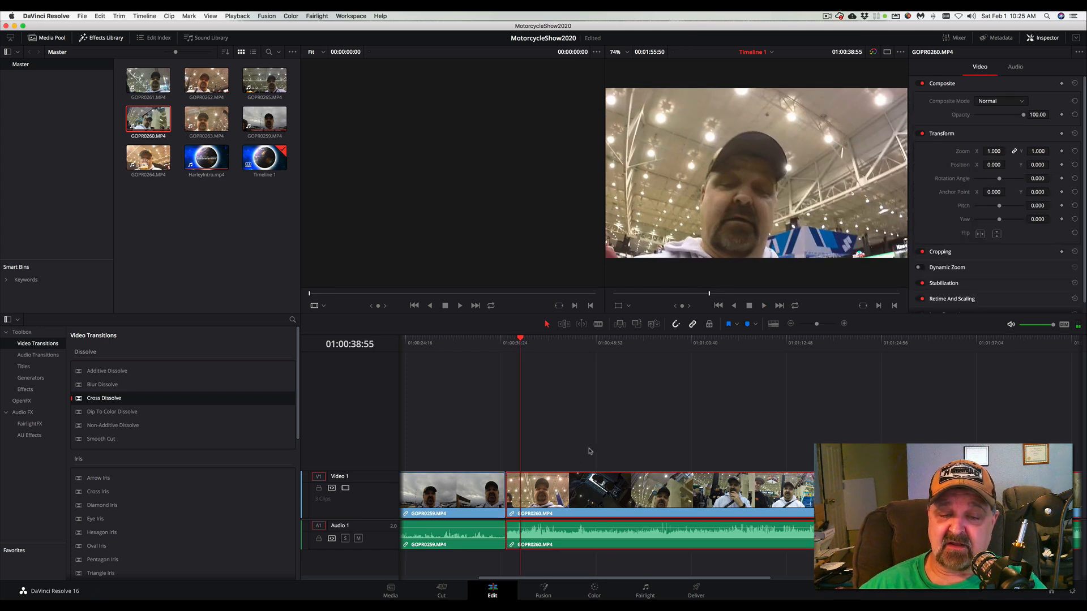
click(1016, 68)
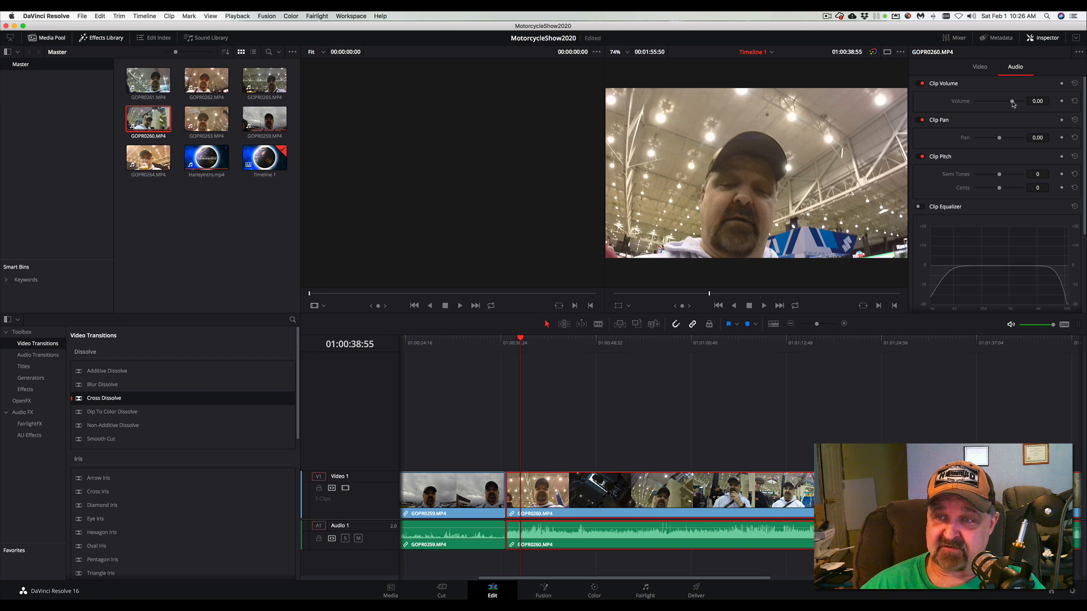
key(space)
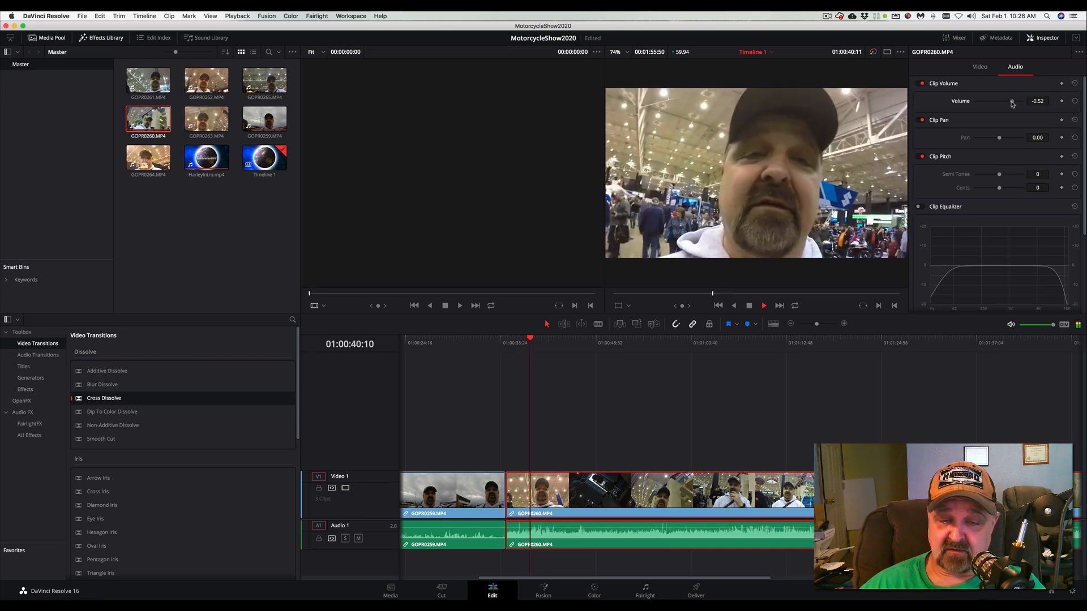
drag(1013, 103, 1010, 104)
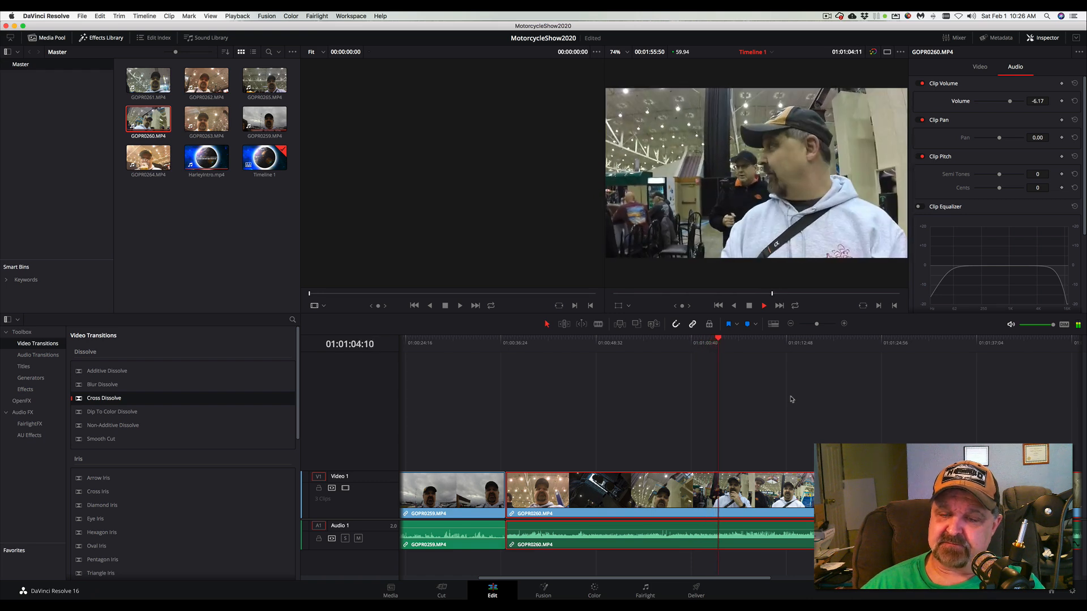
key(space)
Place GOPR0261.MP4 directly after GOPR0260.MP4 on the Video 1 track
scroll(792, 399, right, 10)
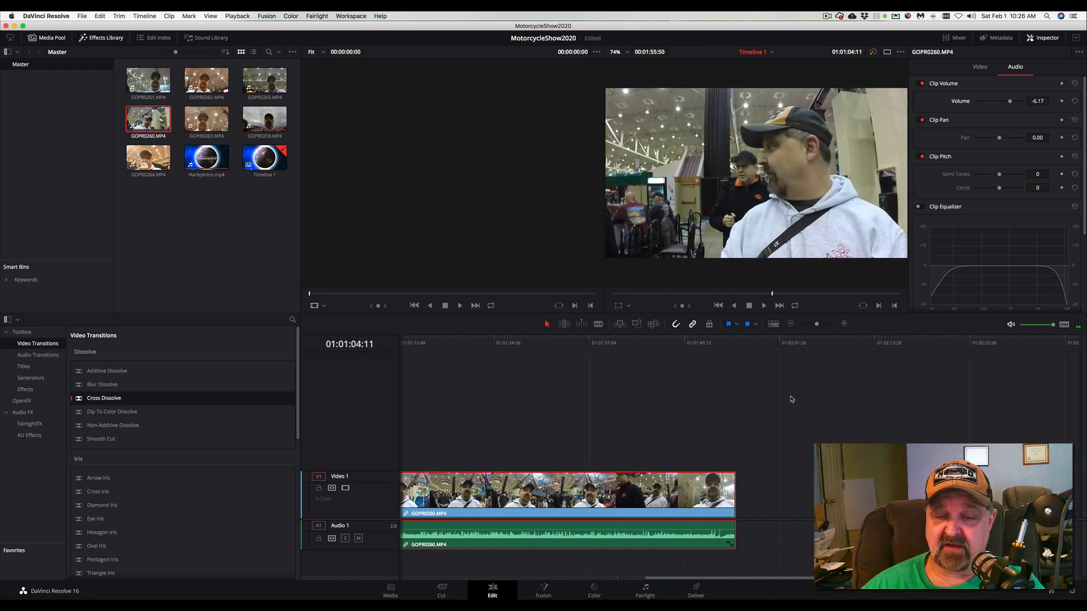
scroll(791, 399, right, 2)
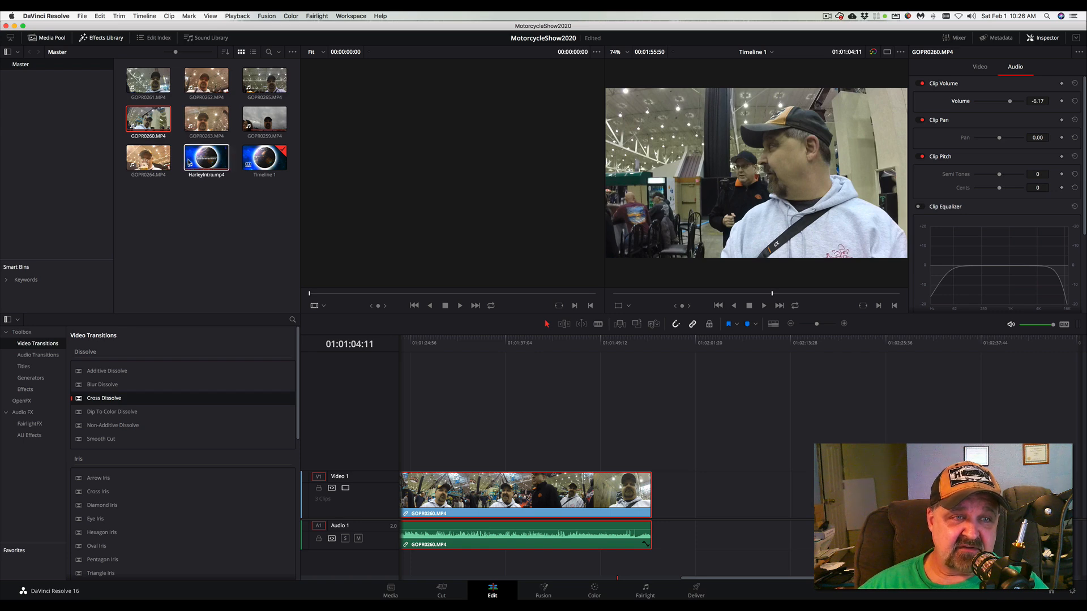
double_click(151, 81)
drag(150, 80, 686, 452)
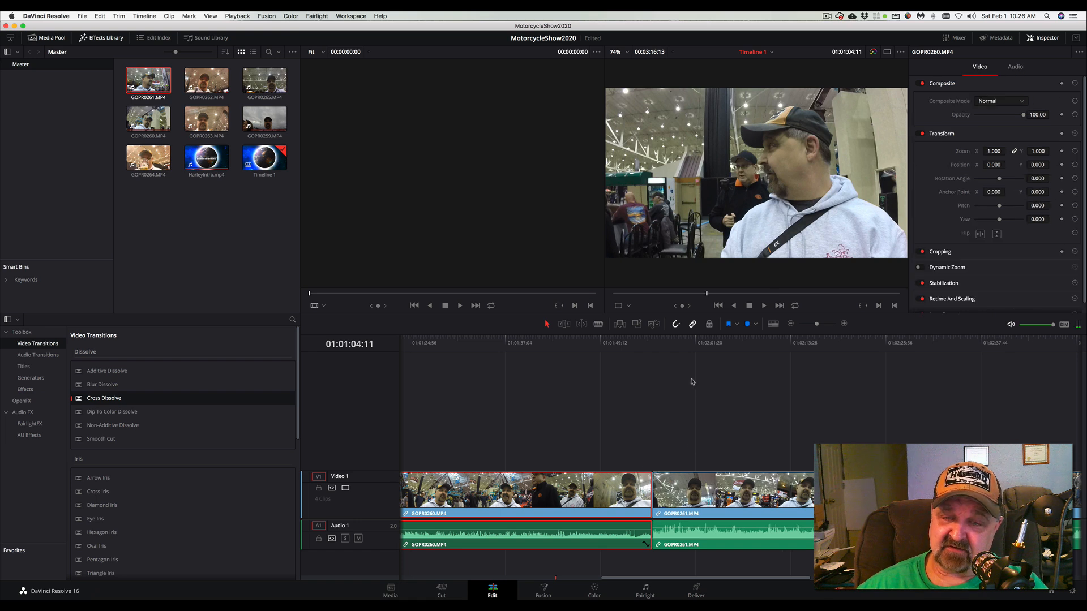
Play across the cut into GOPR0261.MP4 and lower that clip's volume to -2.78
click(710, 475)
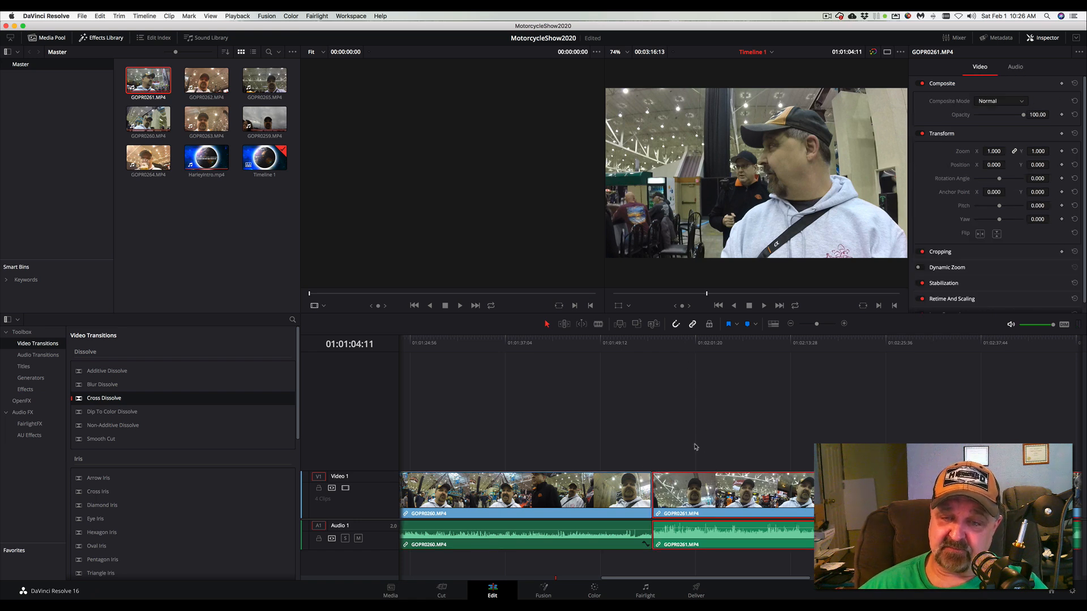
click(641, 343)
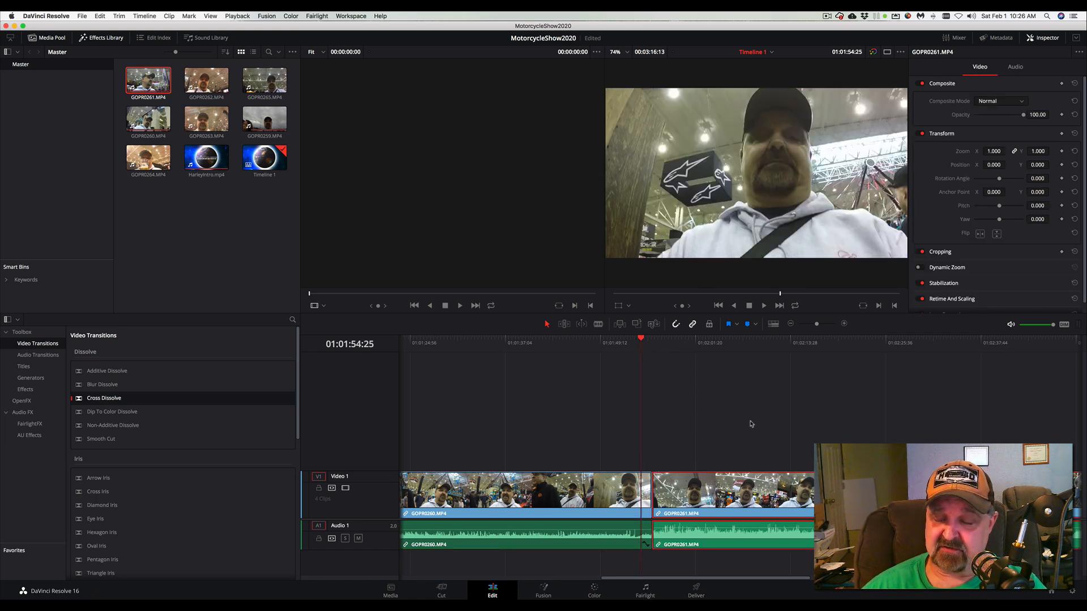
key(space)
click(1013, 71)
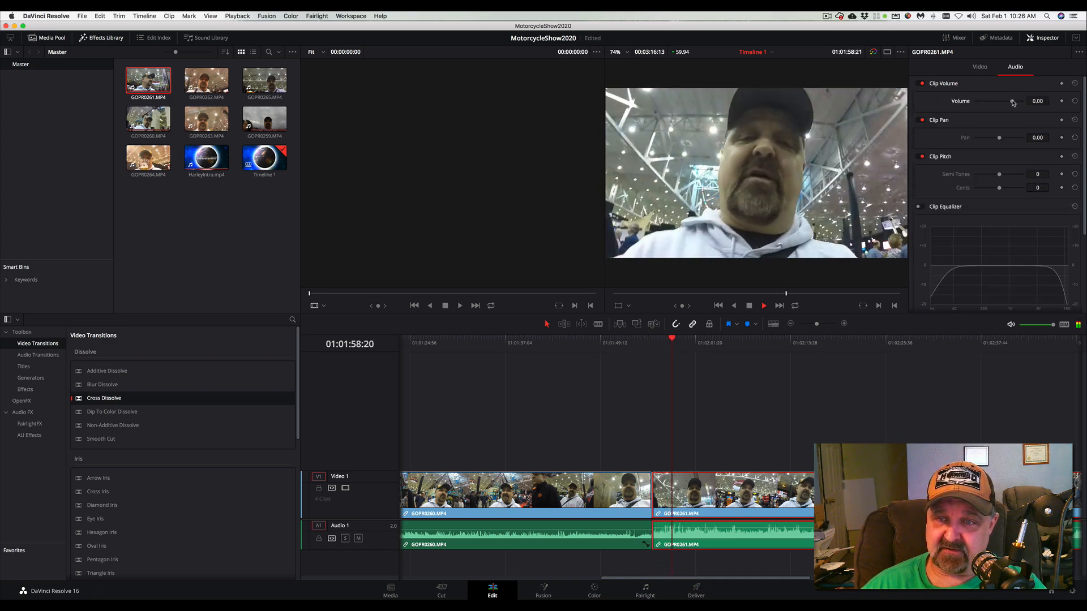
drag(1012, 101, 1012, 103)
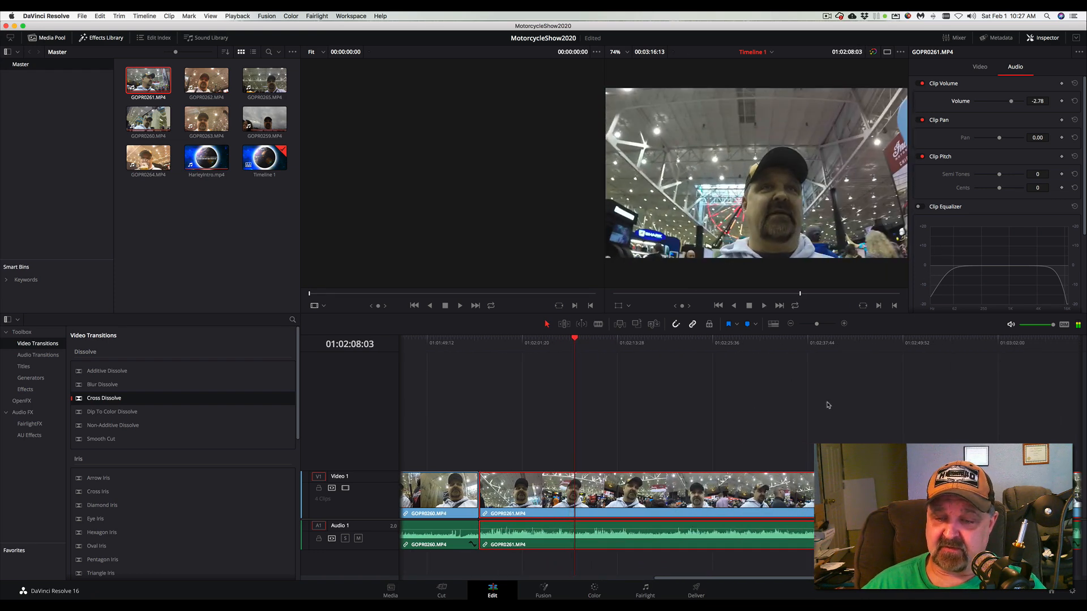
Show the frame of GOPR0261.MP4 at 01:02:58:28 on the timeline
scroll(828, 405, right, 5)
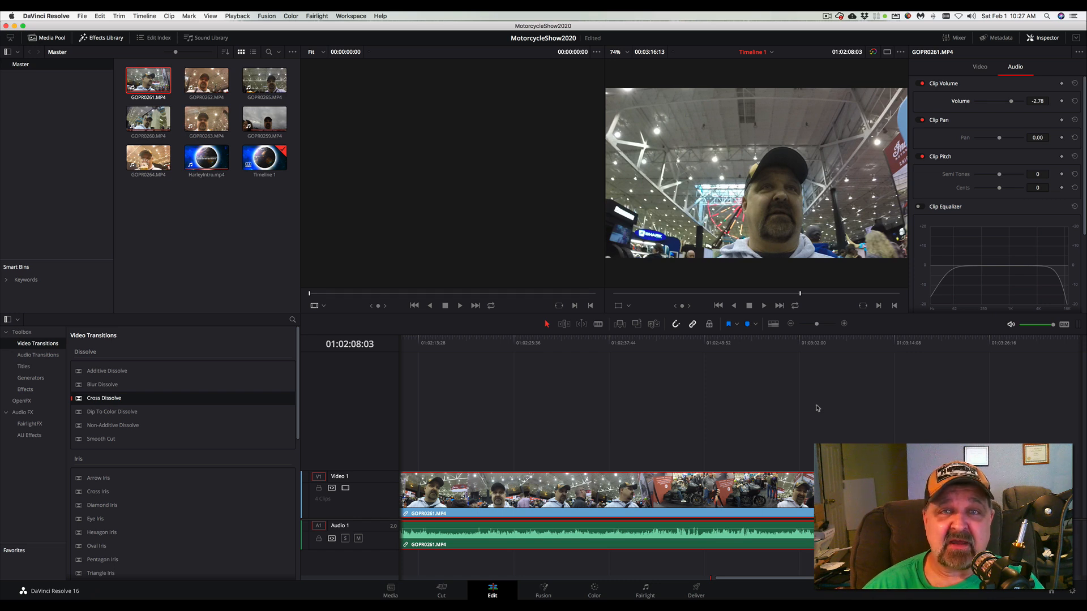
click(770, 356)
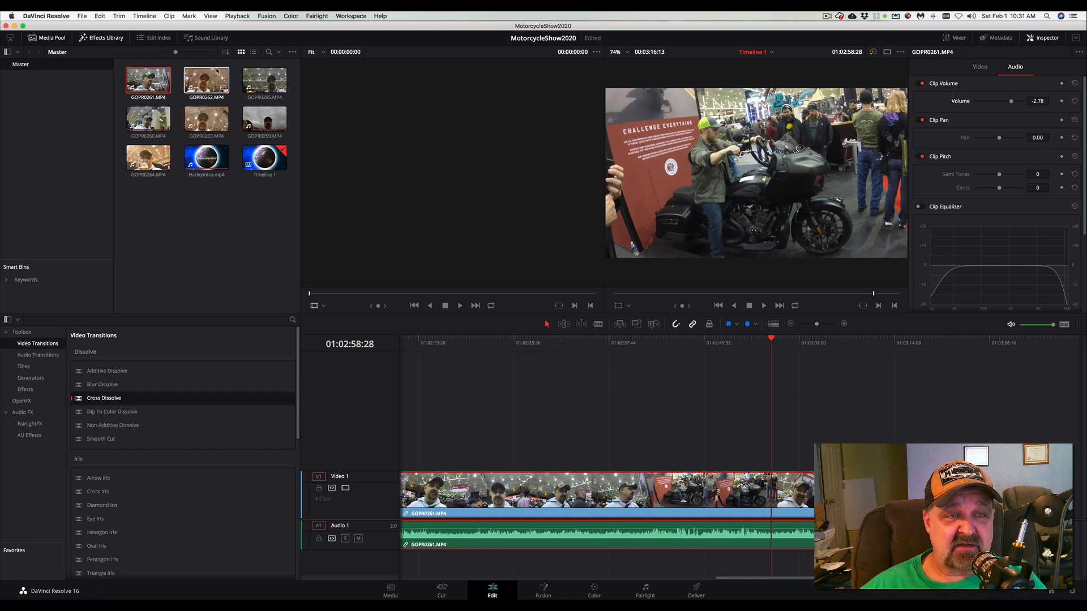
Place GOPR0265.MP4 directly after GOPR0261.MP4 on the Video 1 track
click(193, 159)
click(191, 190)
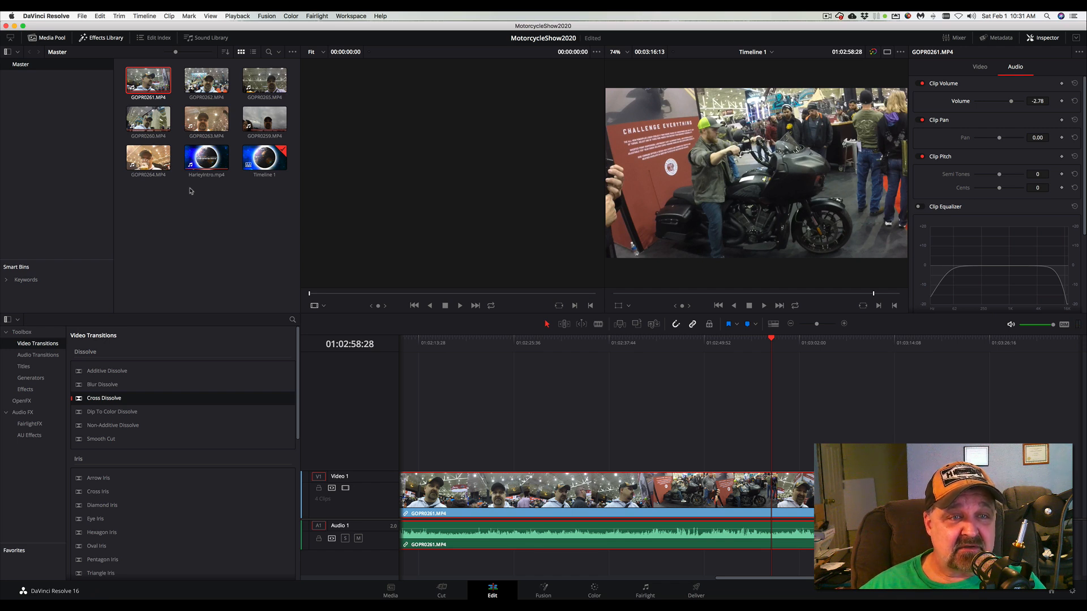
click(251, 83)
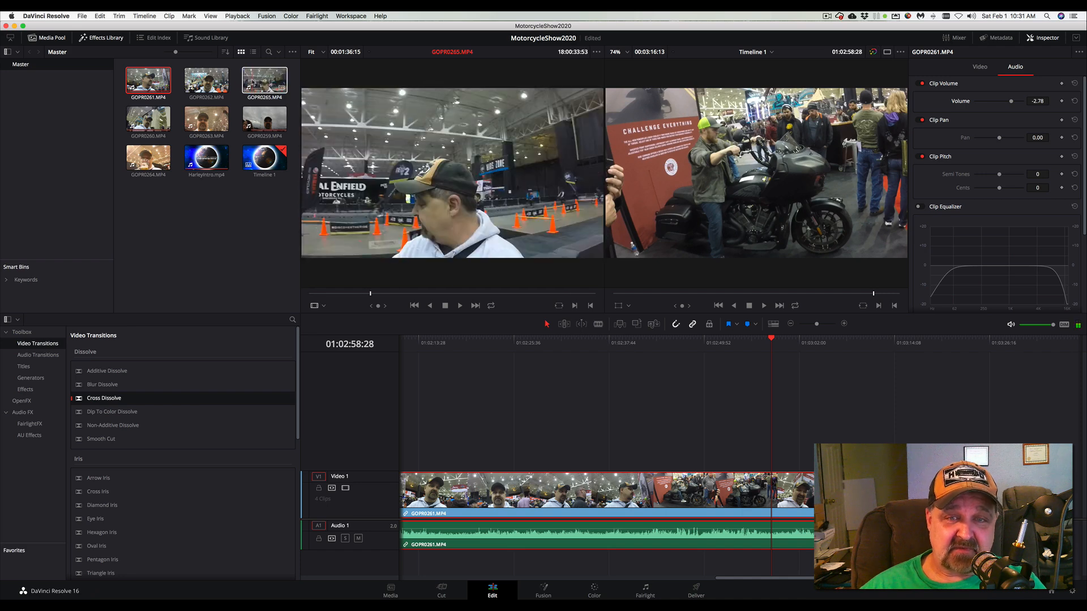
drag(259, 81, 957, 492)
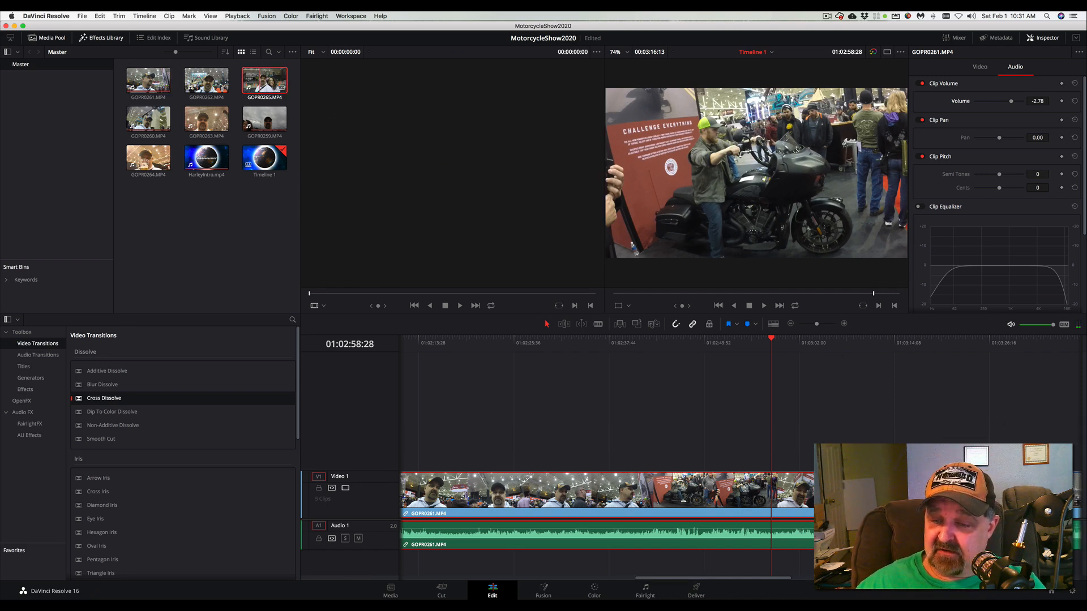
Play across the cut into GOPR0265.MP4 and lower that clip's volume to -2.78
scroll(811, 552, right, 4)
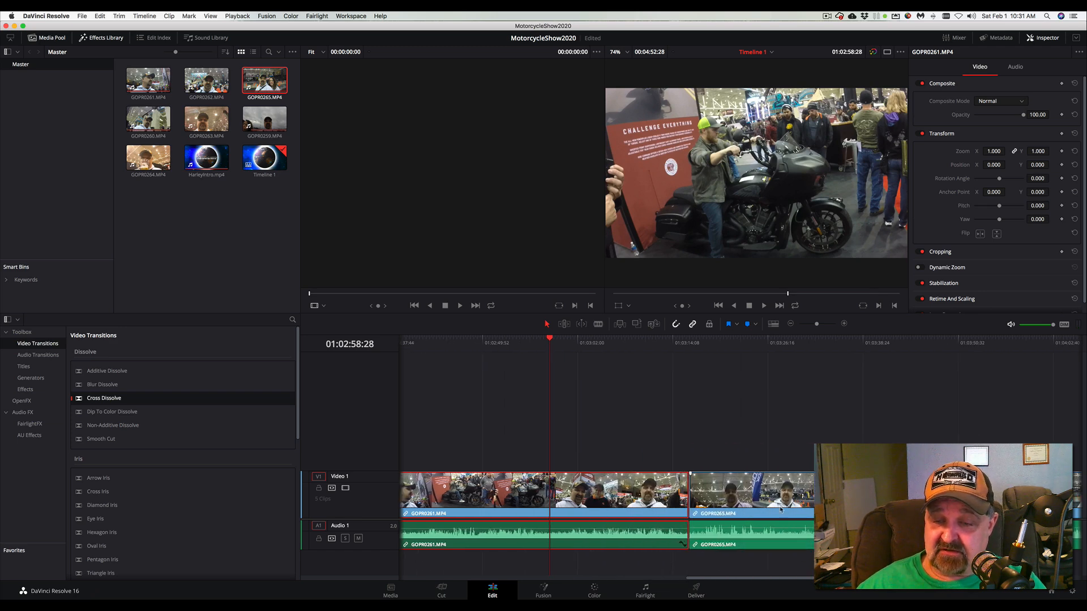
click(696, 486)
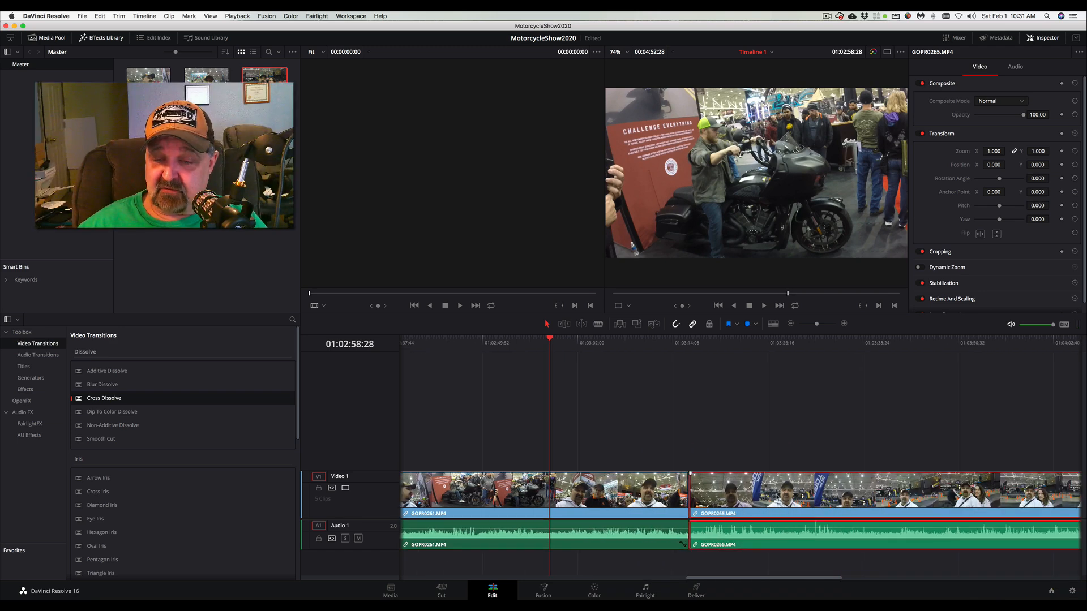
click(670, 346)
key(space)
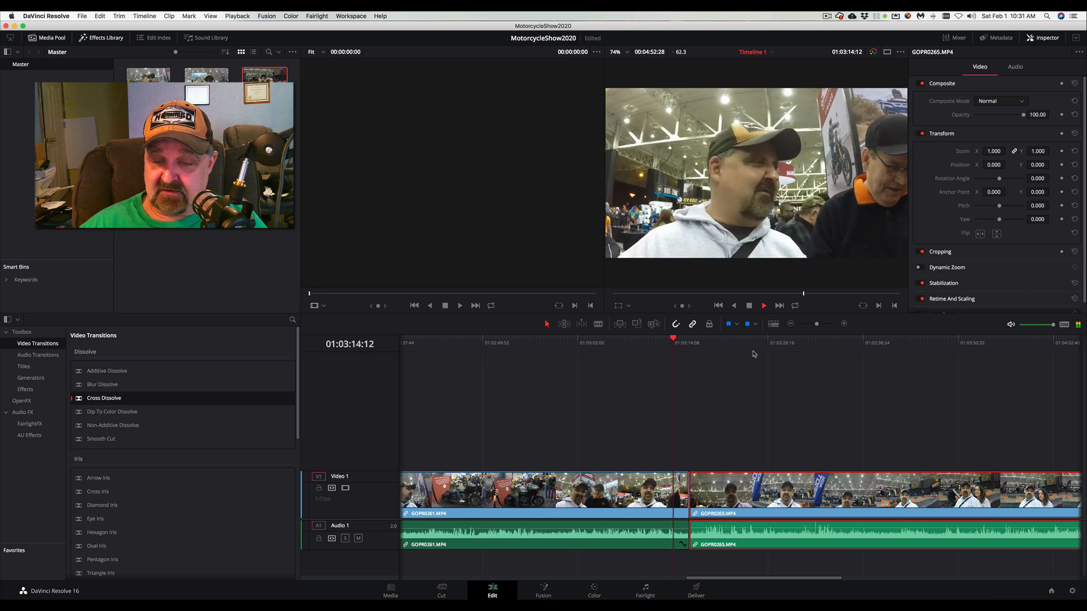
click(1014, 68)
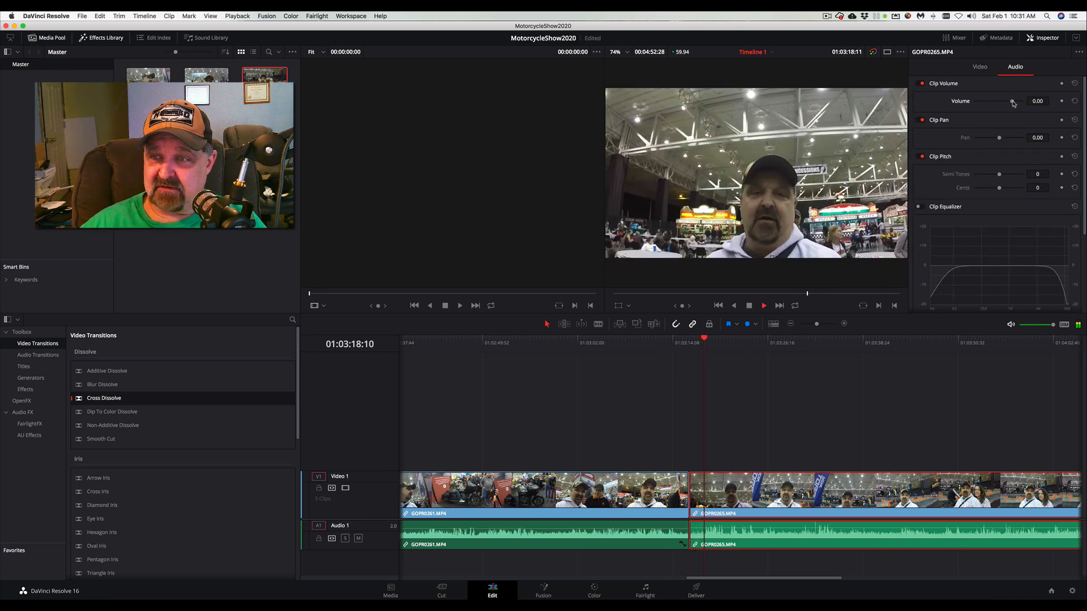
drag(1012, 102, 1011, 102)
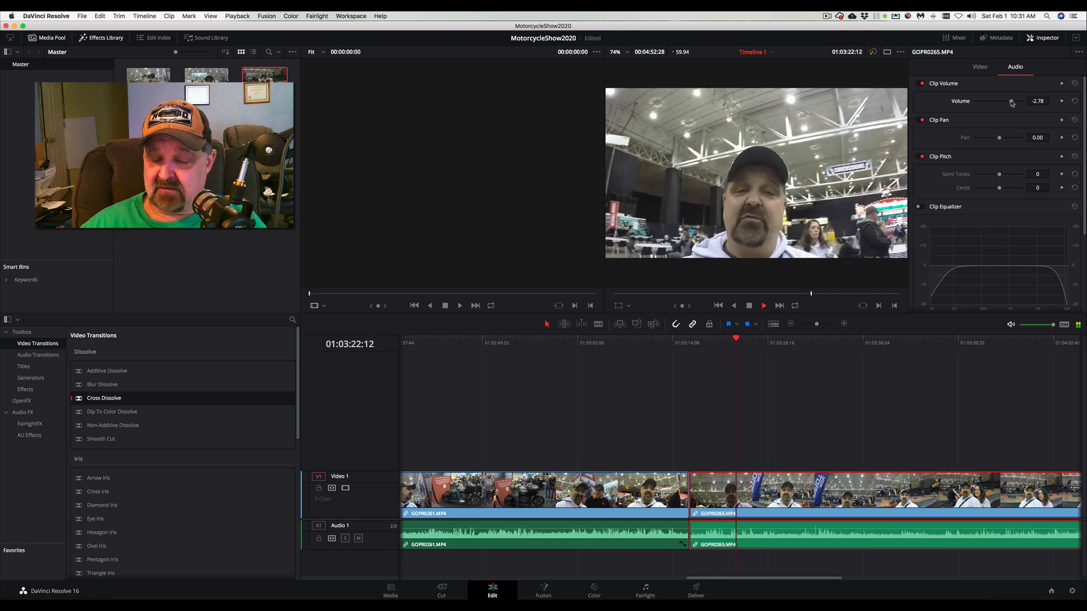
Play a section further into GOPR0265.MP4 on the timeline
scroll(877, 380, right, 5)
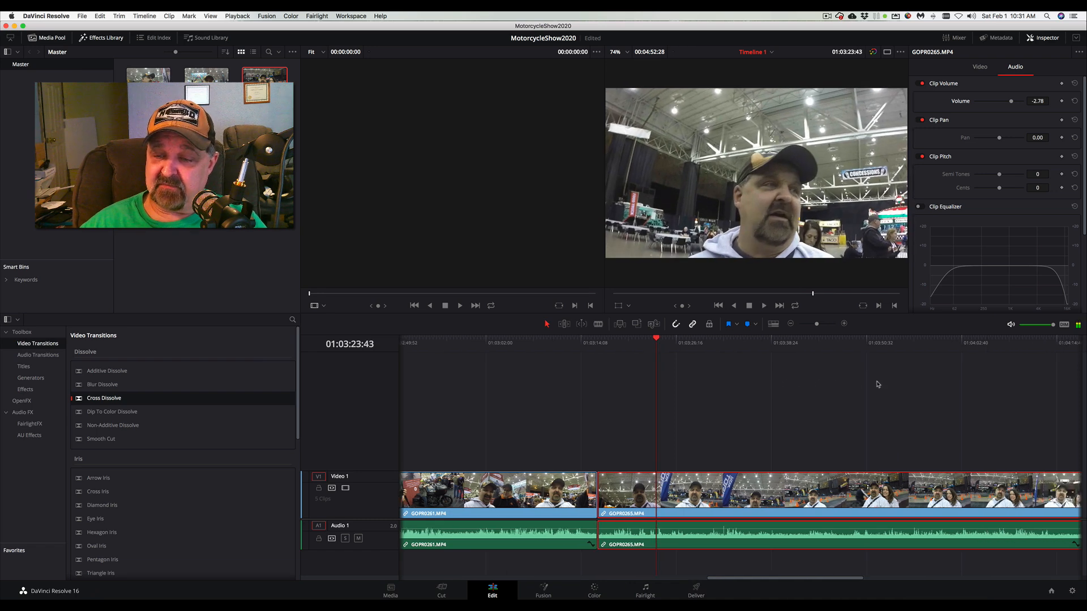
click(862, 342)
key(space)
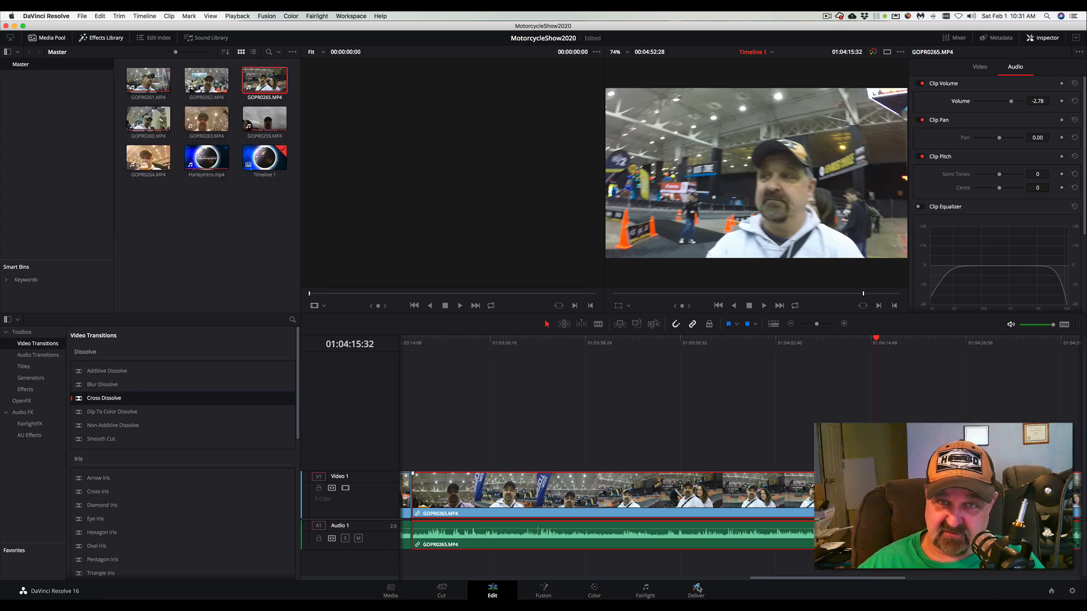
Set the filename in the timeline's render settings to Motorcycle_Show_2020_Cleveland
click(696, 589)
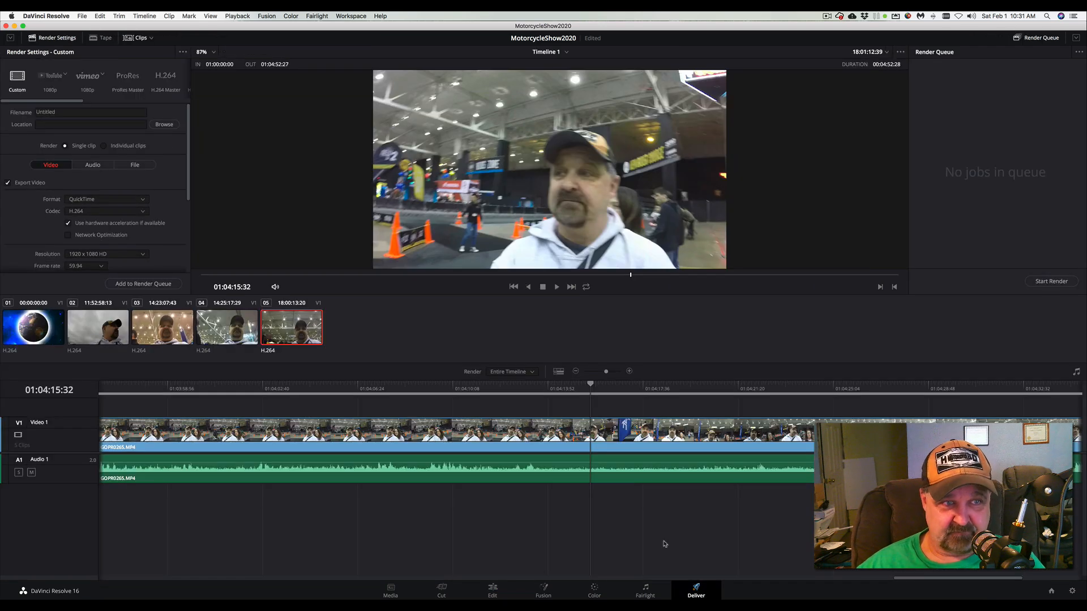
click(97, 112)
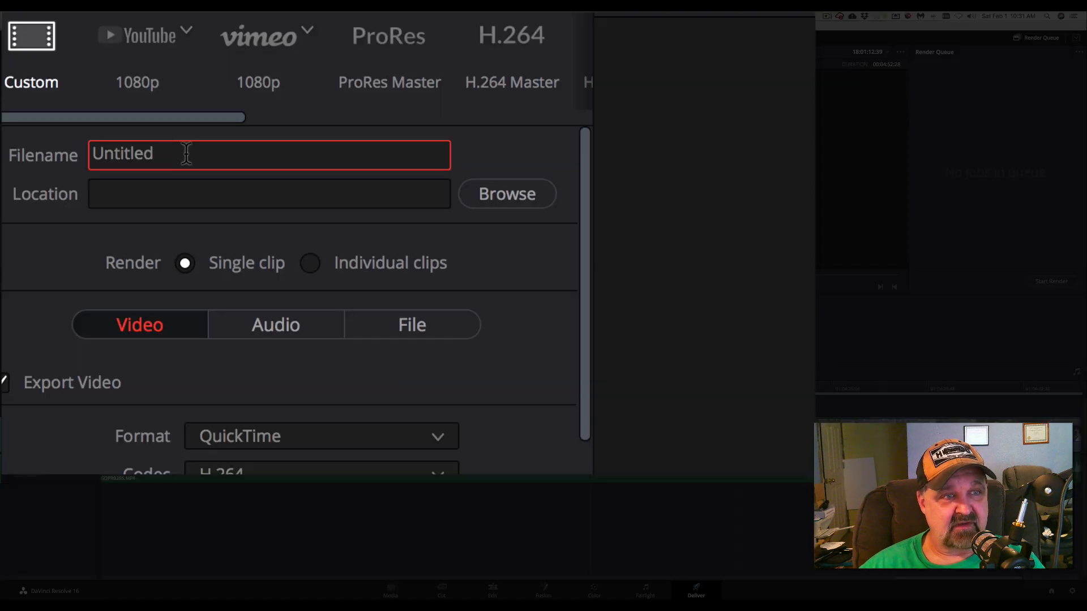
key(super+a)
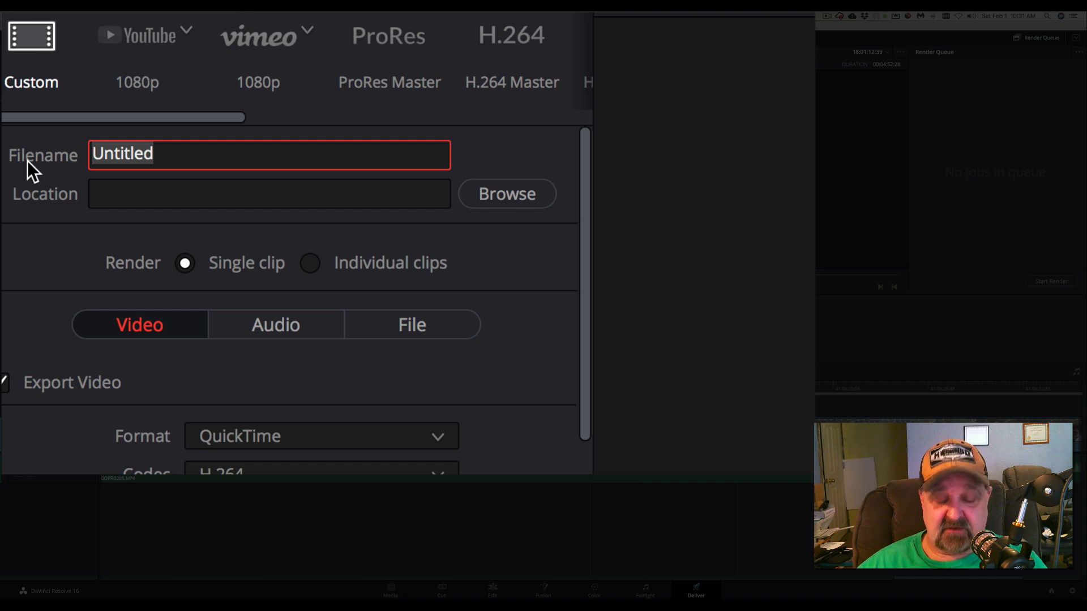
text(Moto)
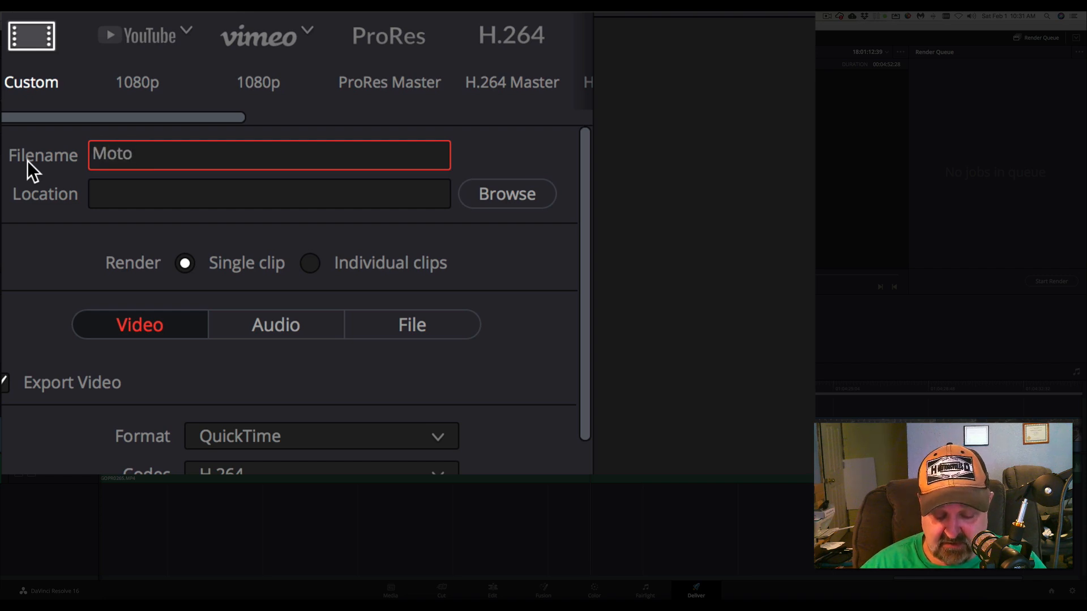
text(rcylke)
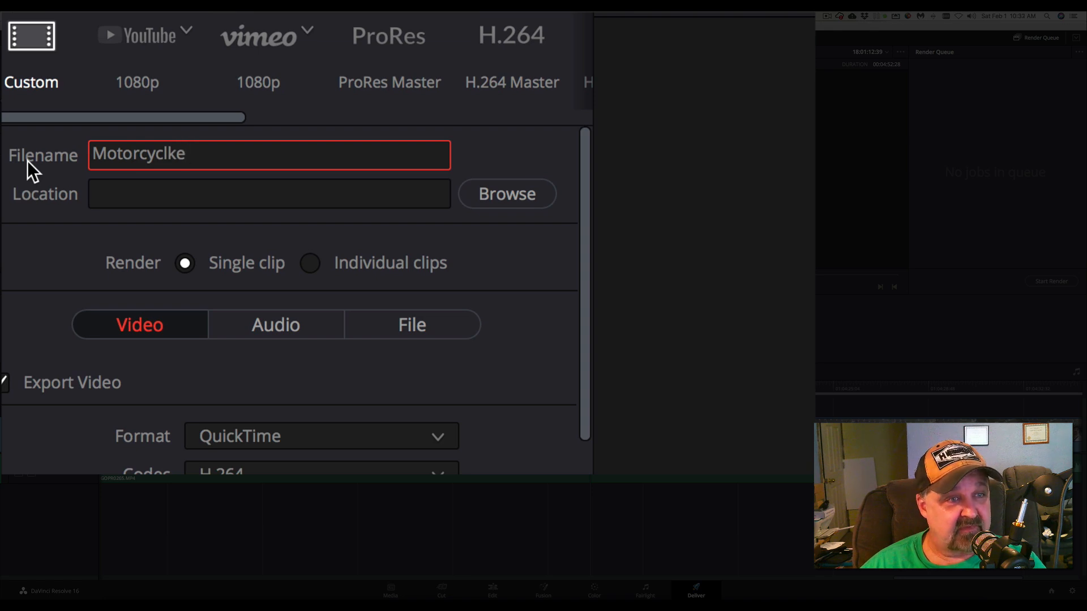
key(BackSpace)
key(BackSpace)
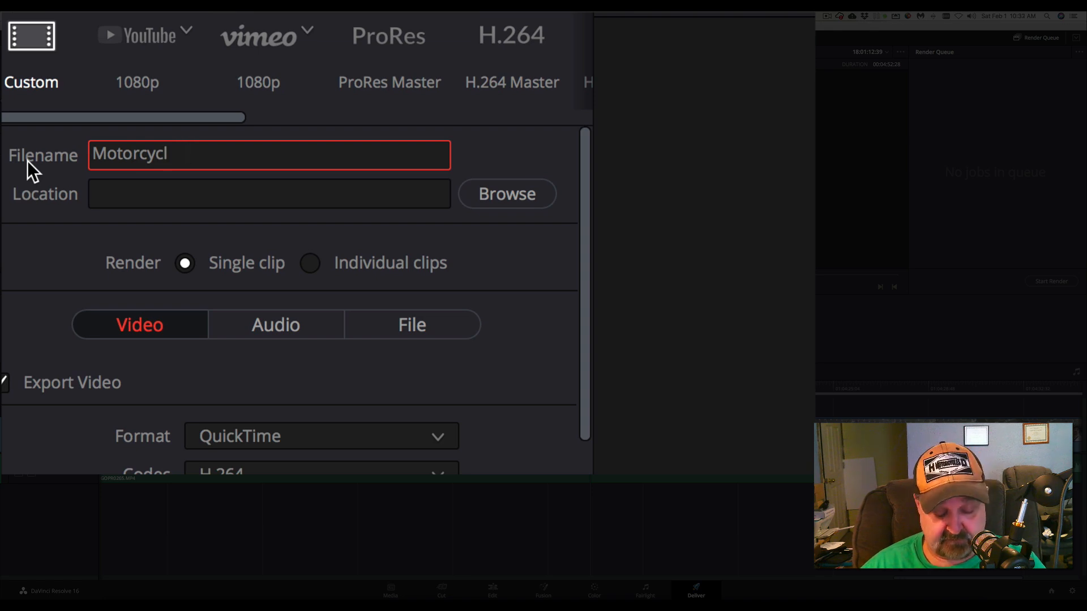
key(BackSpace)
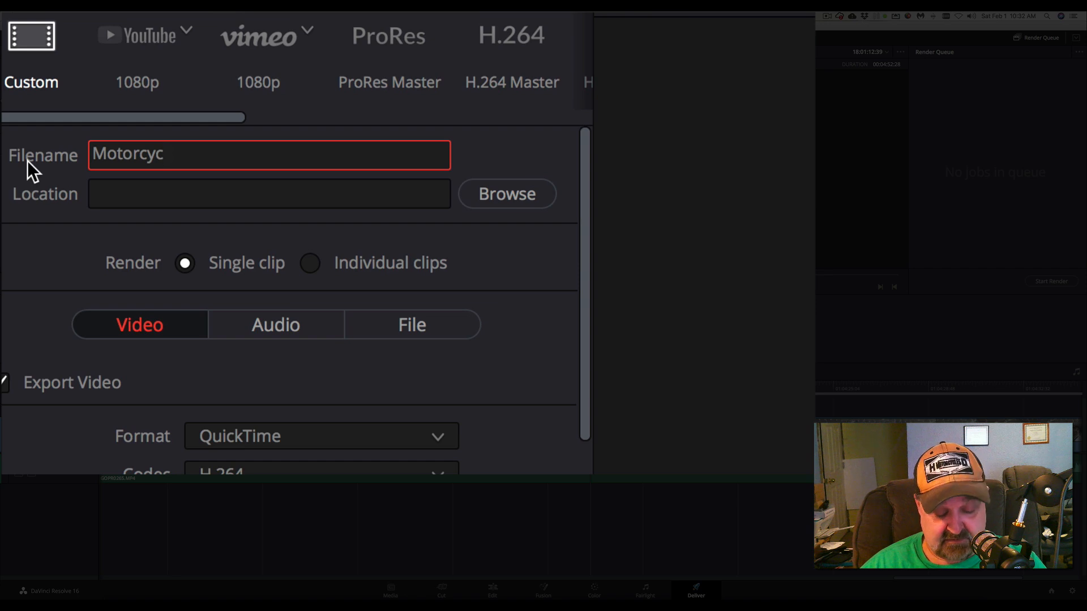
text(le)
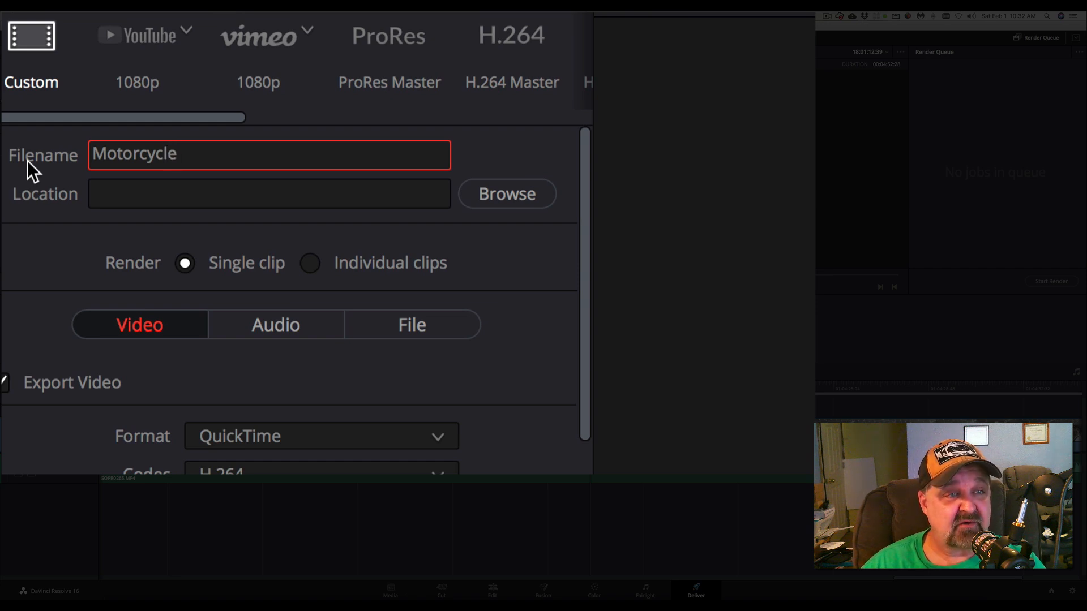
text(_)
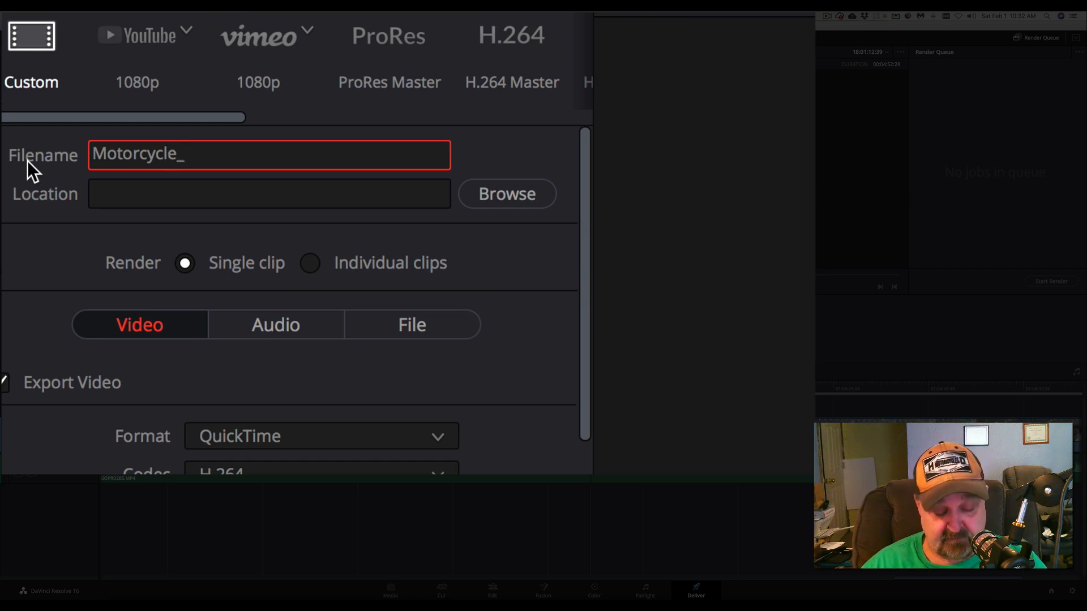
text(Show)
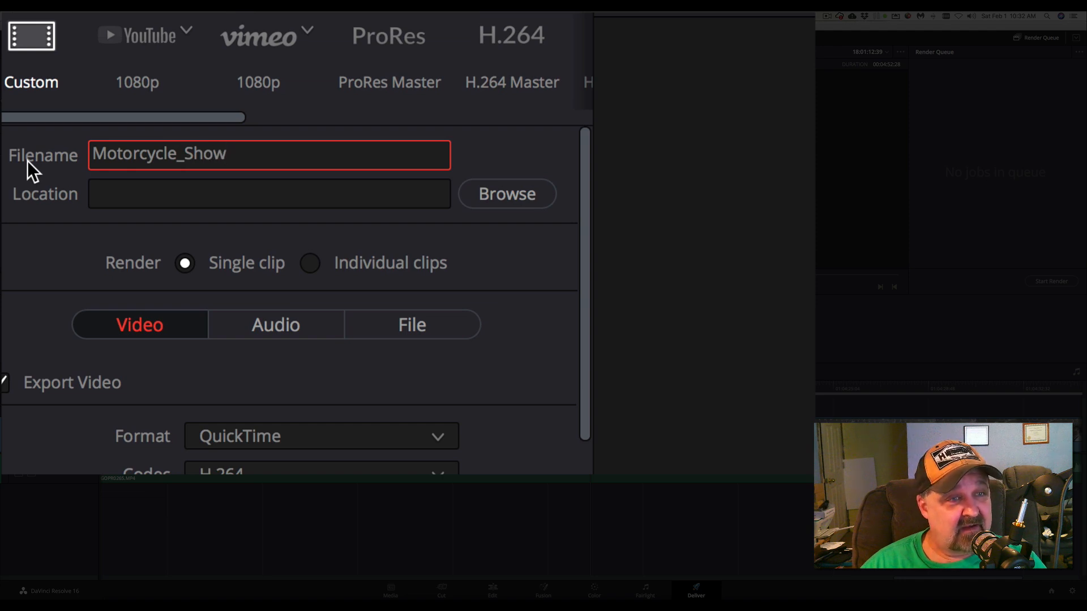
text(_2020)
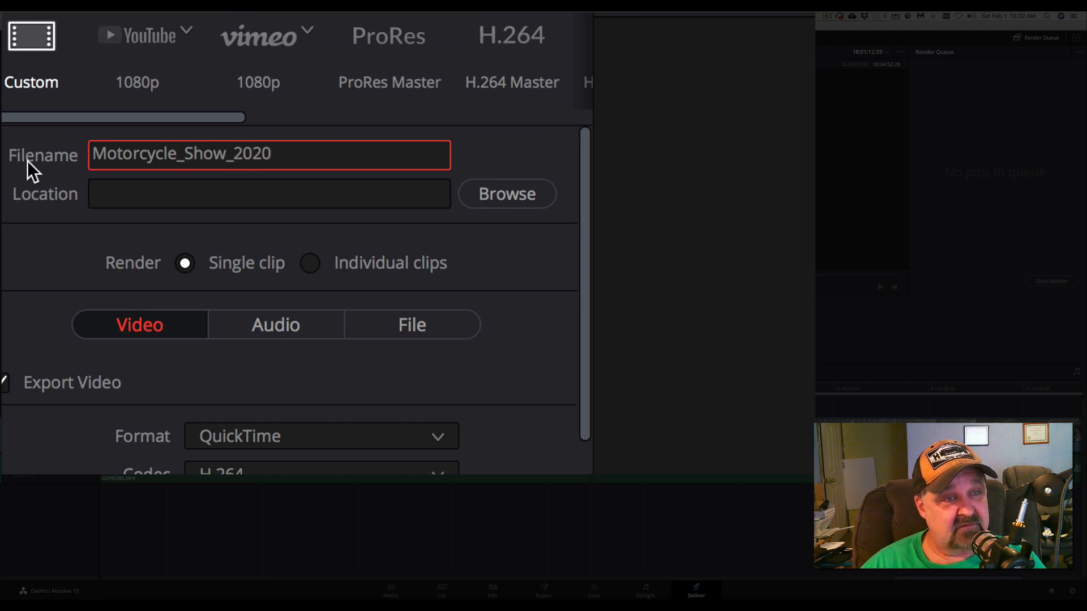
text(_)
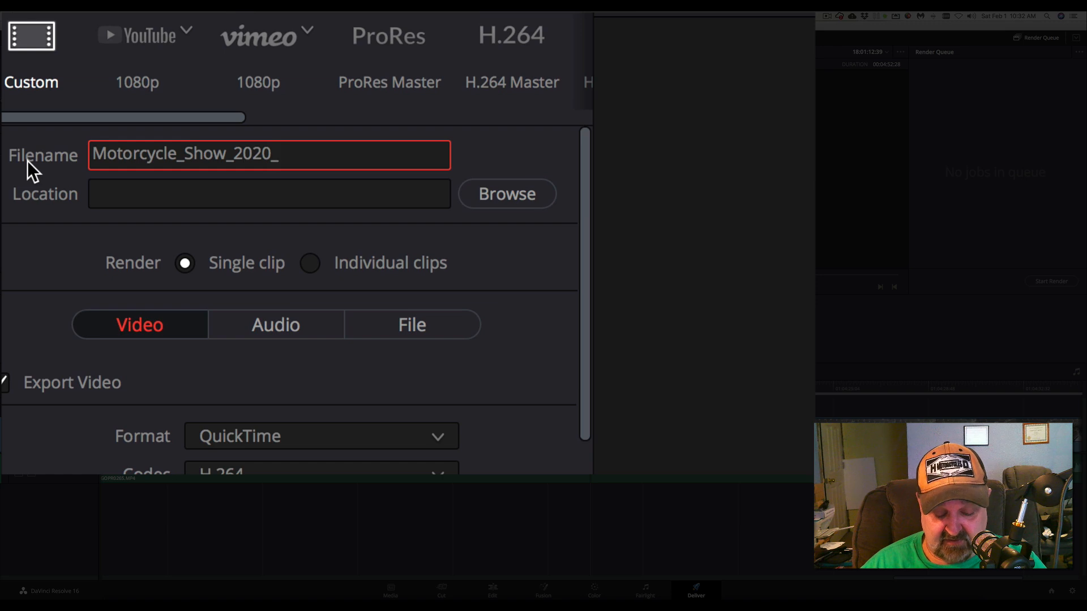
text(Clev)
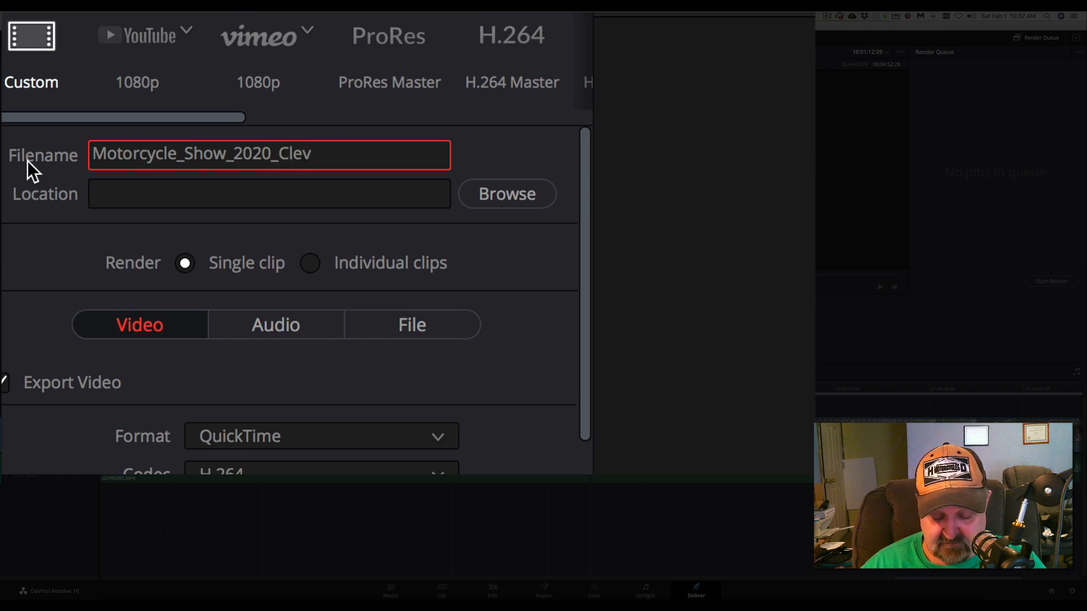
text(eland)
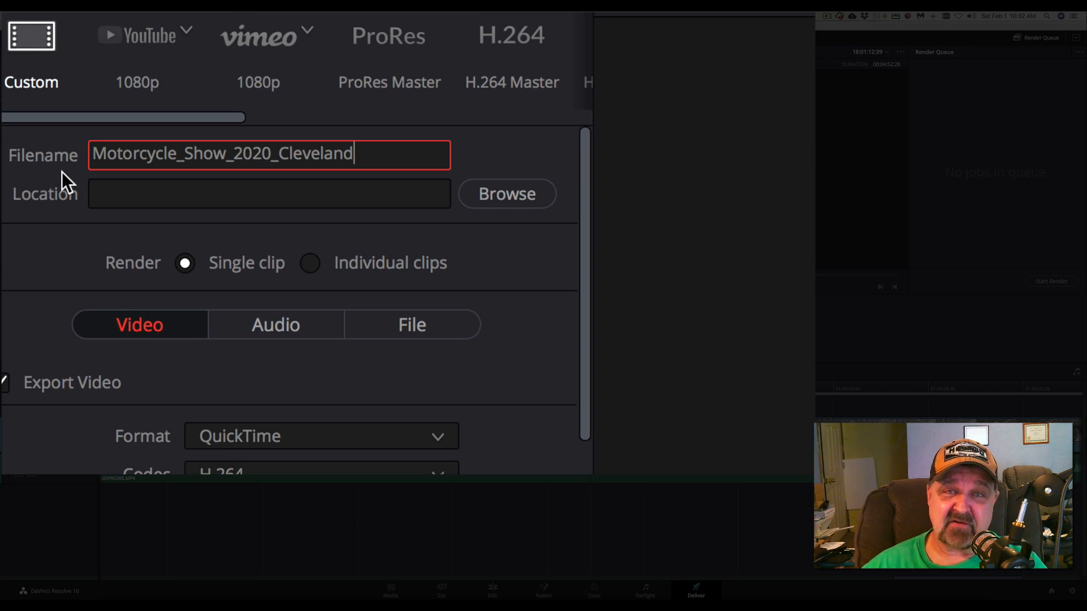
Copy the complete render filename to the clipboard
drag(371, 153, 85, 154)
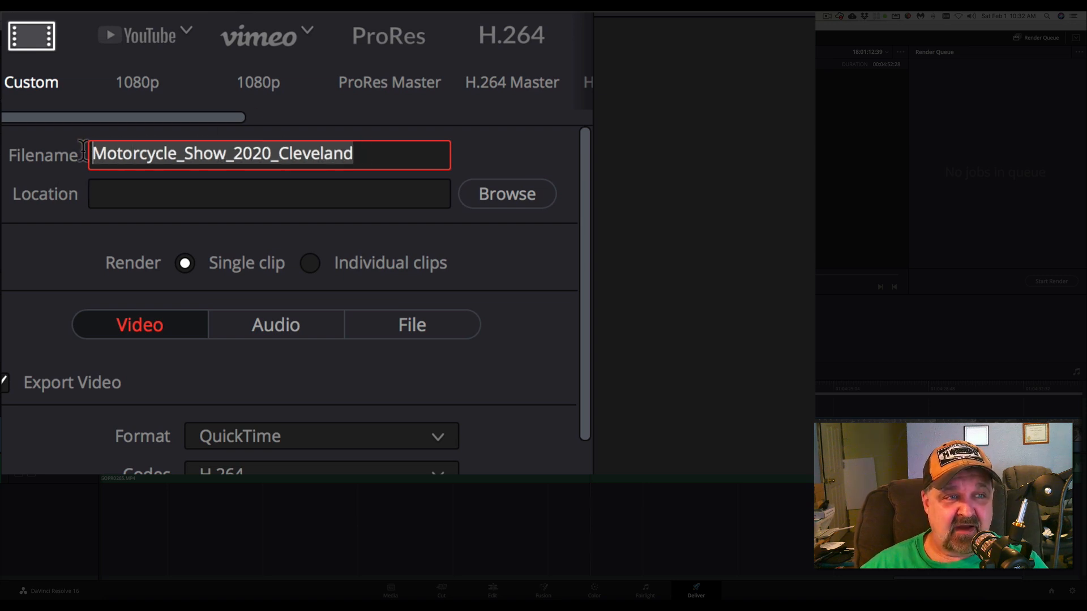
right_click(116, 153)
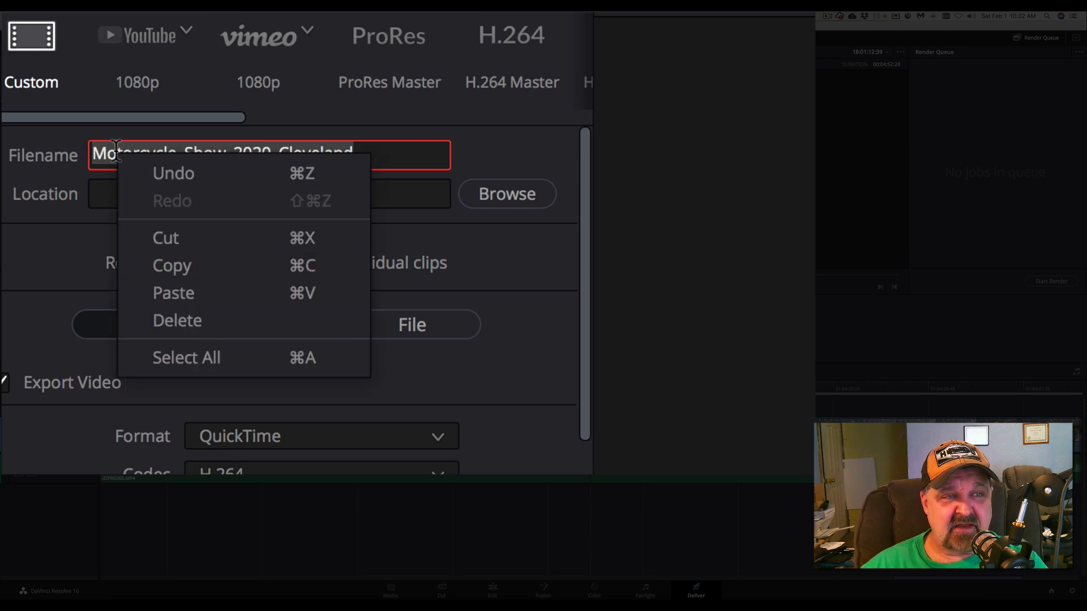
click(137, 264)
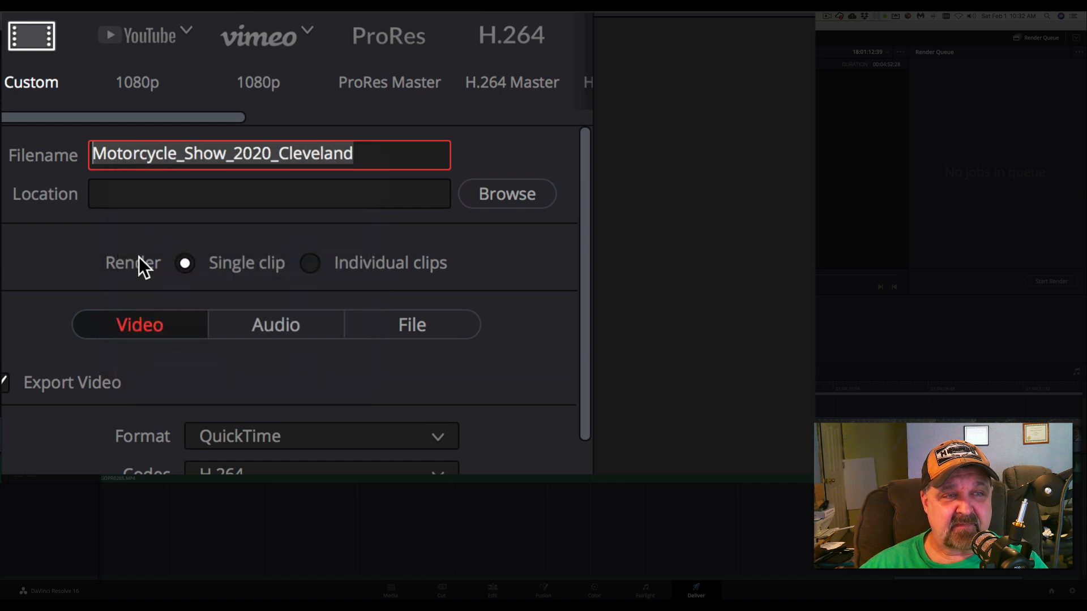
Create a folder named Motorcycle_Show_2020_Cleveland inside HarleyDayRider and choose it as the render location
click(491, 196)
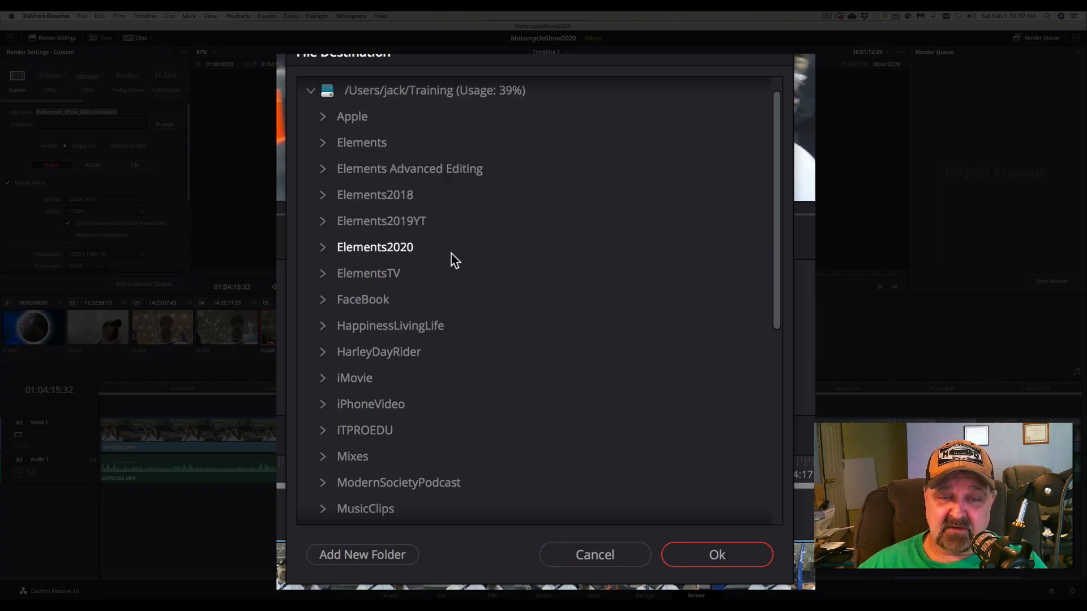
click(400, 352)
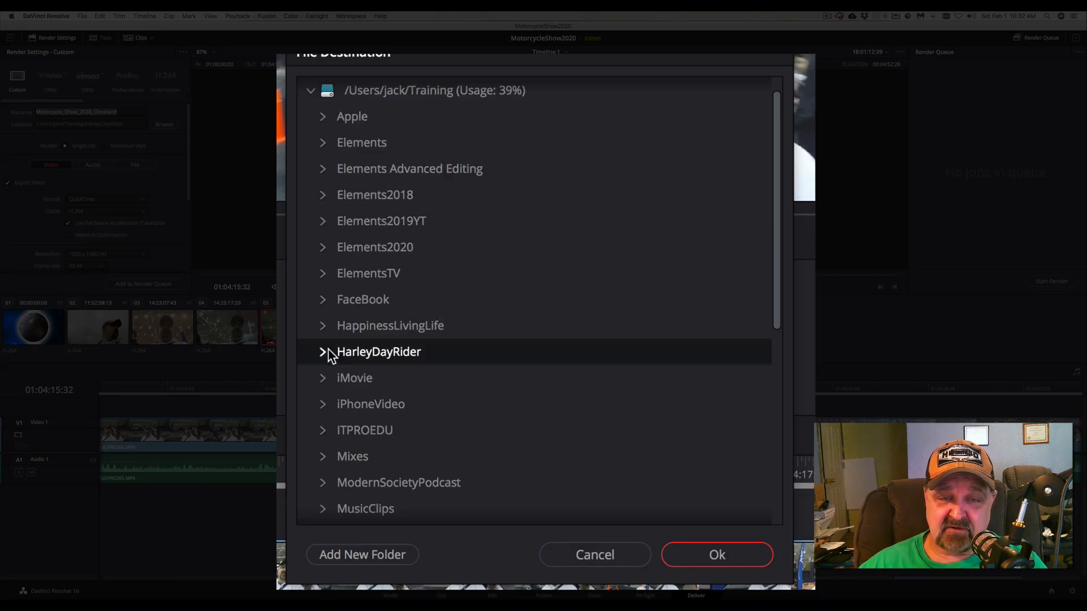
click(353, 553)
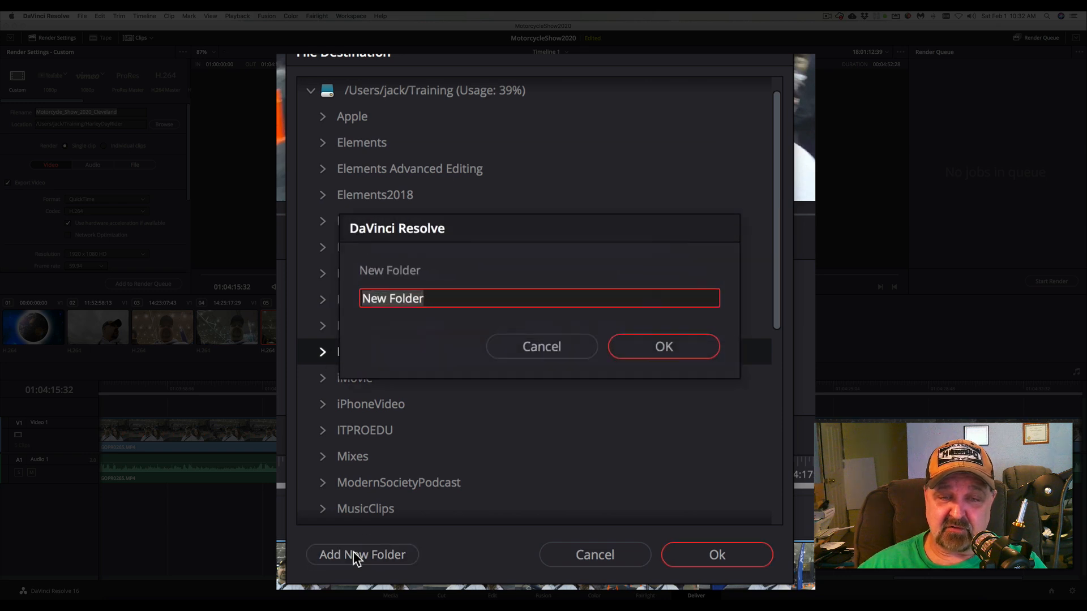
key(super+v)
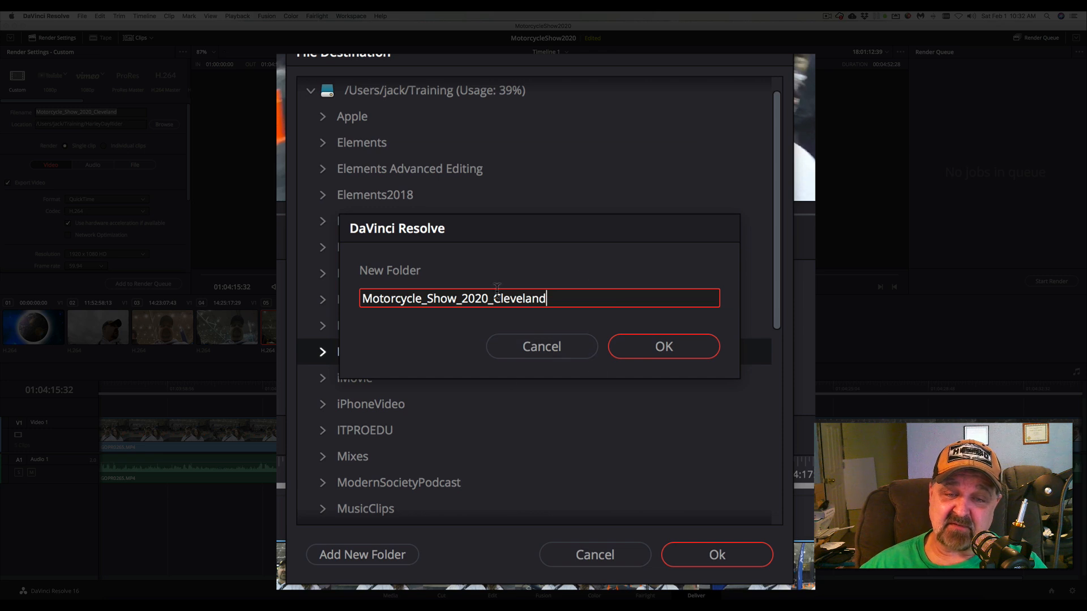
click(644, 350)
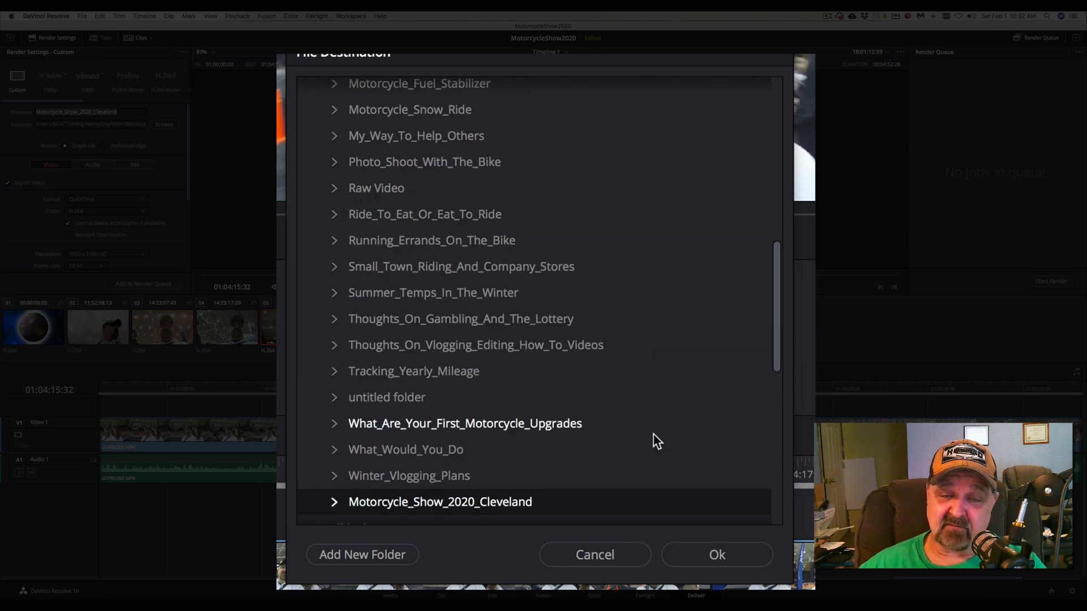
click(714, 556)
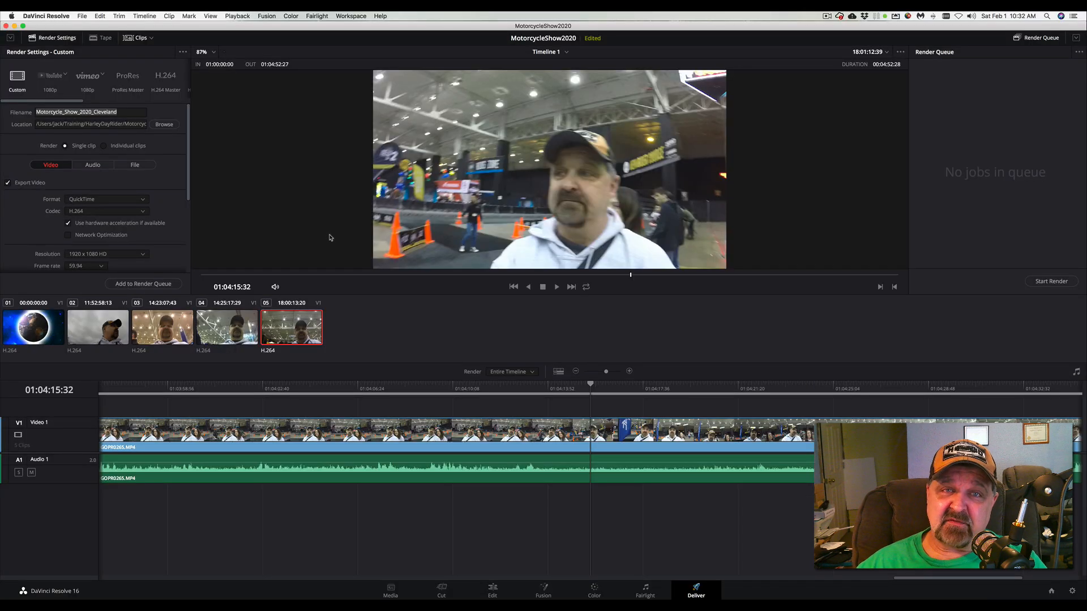
Add the Timeline 1 render job to the render queue and start rendering it
click(143, 284)
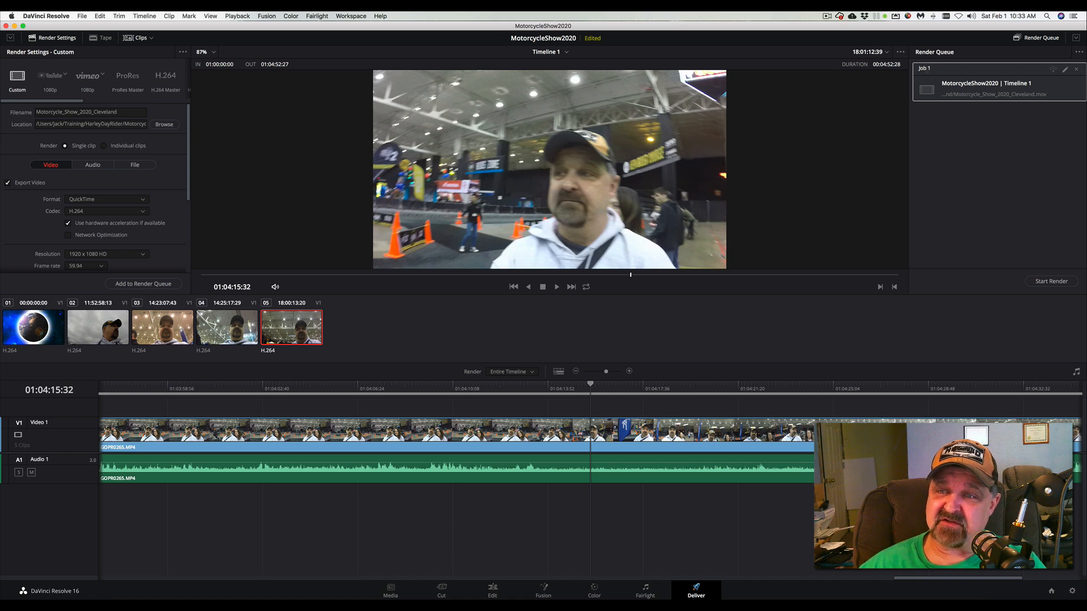
click(1044, 283)
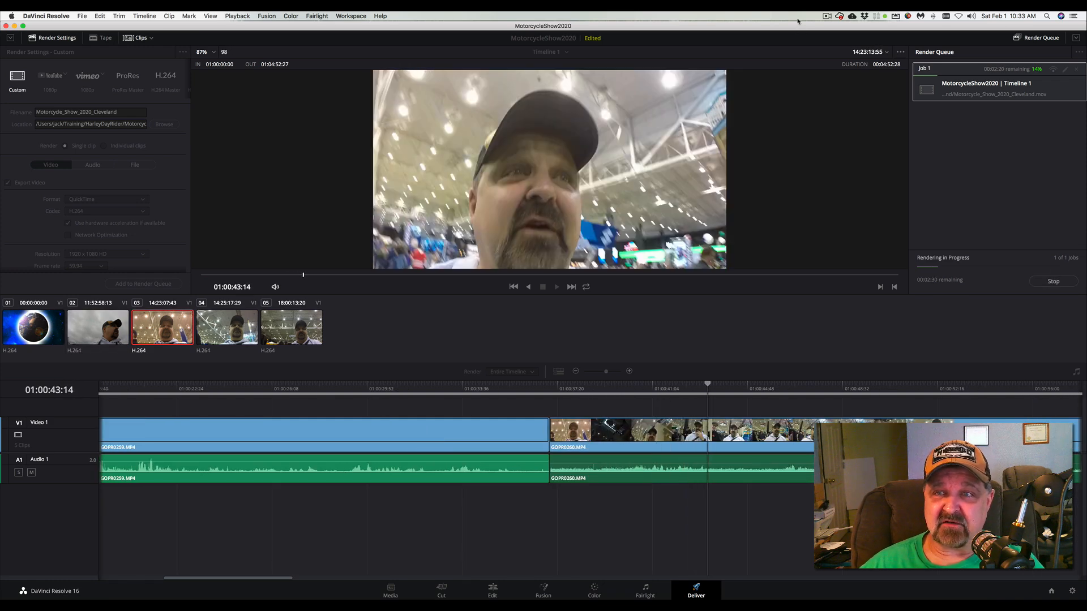
click(826, 18)
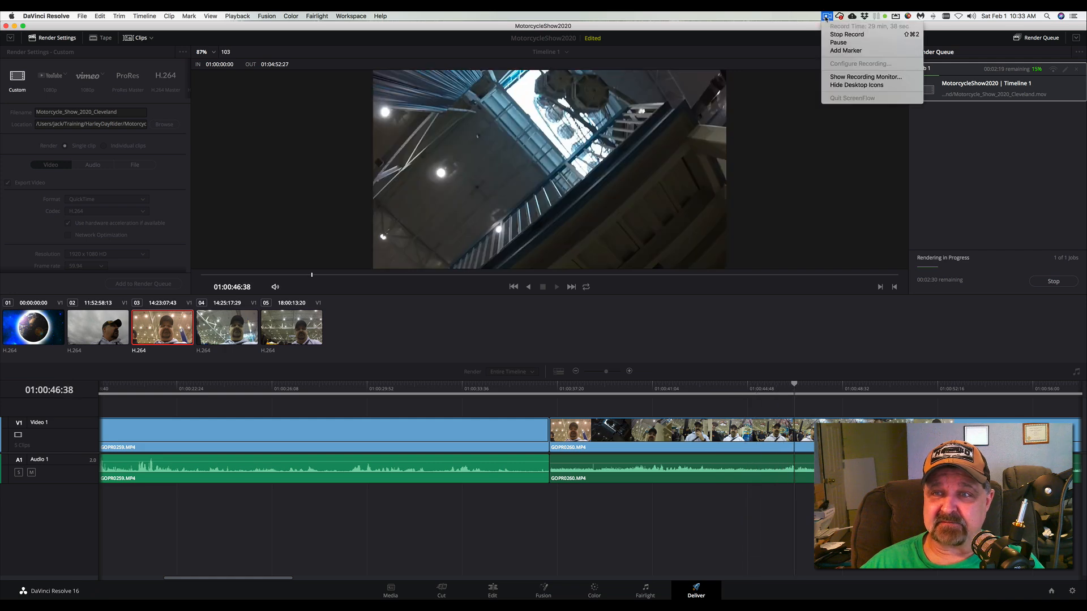
click(827, 43)
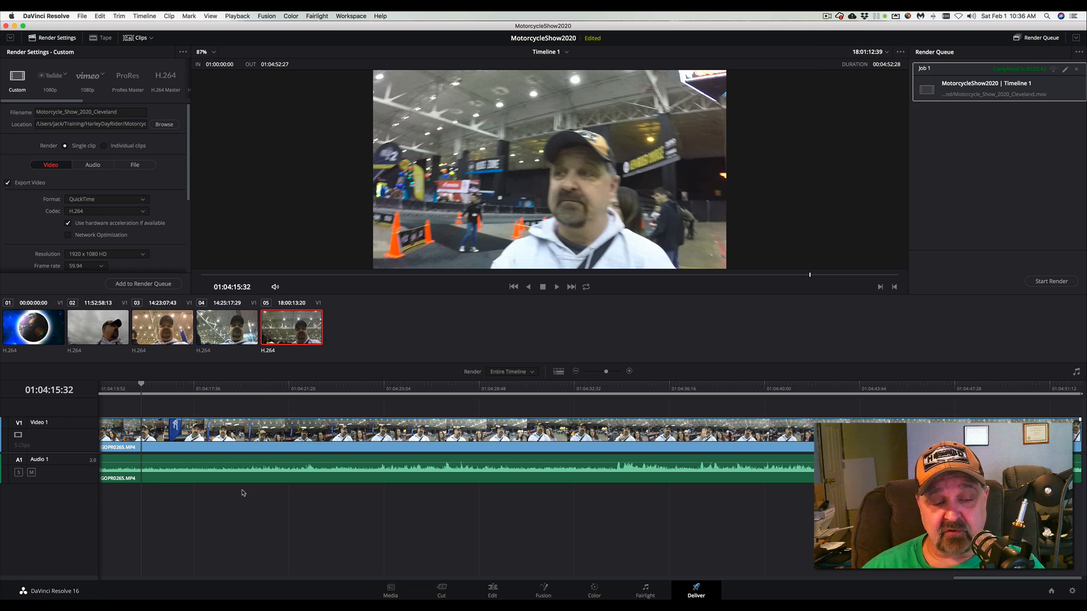
Switch to Finder and open the Motorcycle_Show_2020_Cleveland folder inside Training's HarleyDayRider folder, widening the column to show full folder names
click(107, 592)
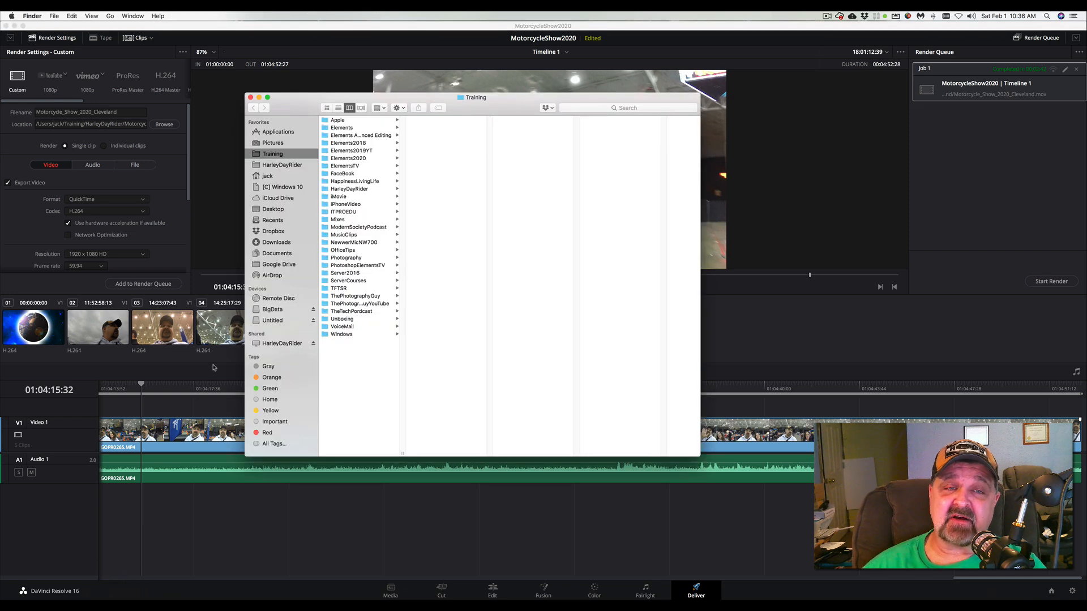
click(354, 190)
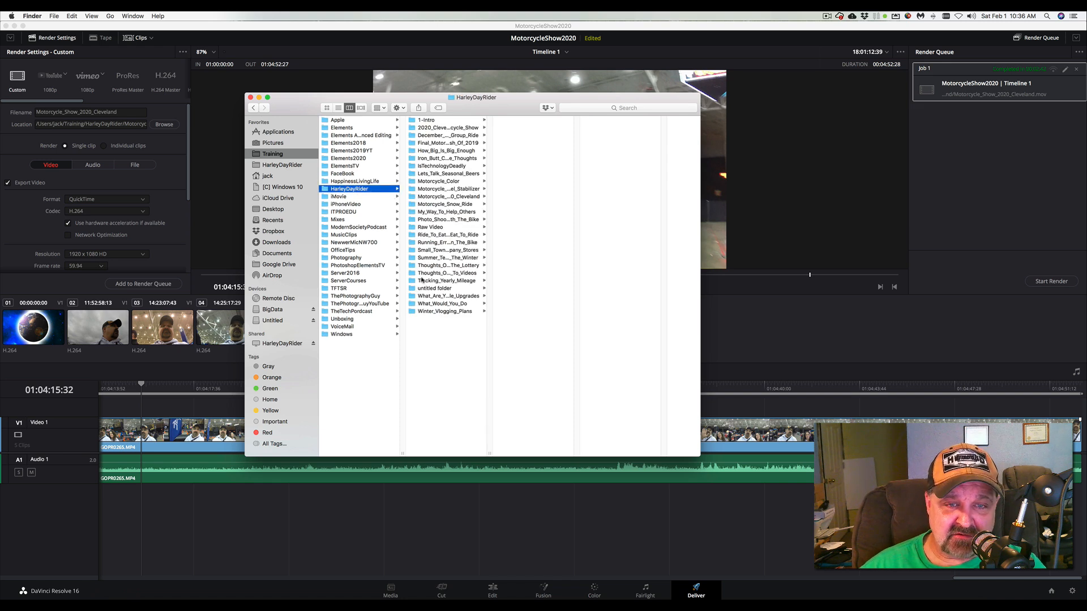
drag(490, 452, 577, 447)
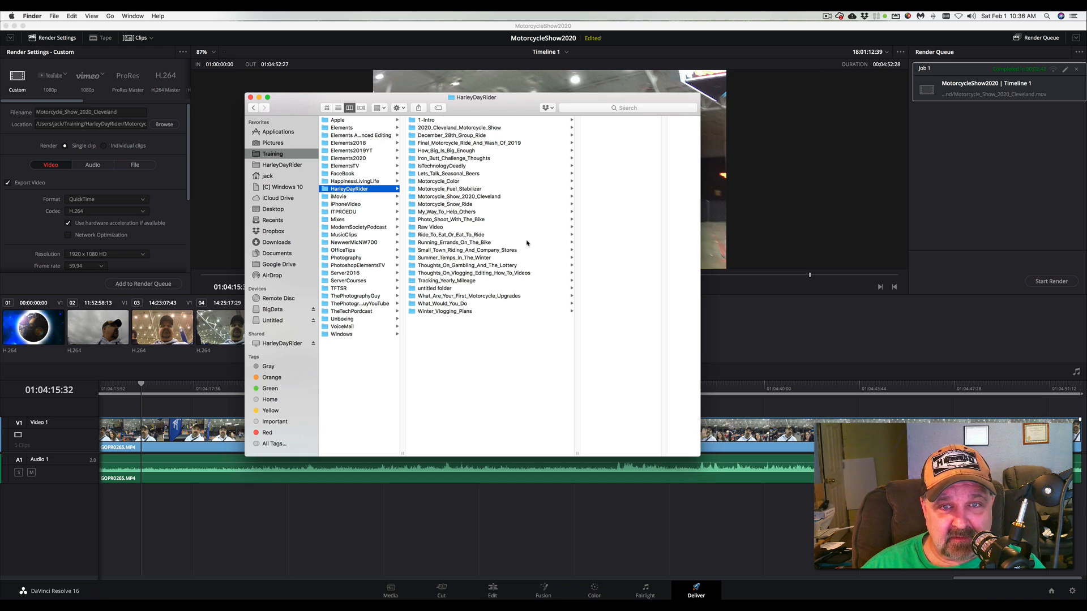
click(491, 196)
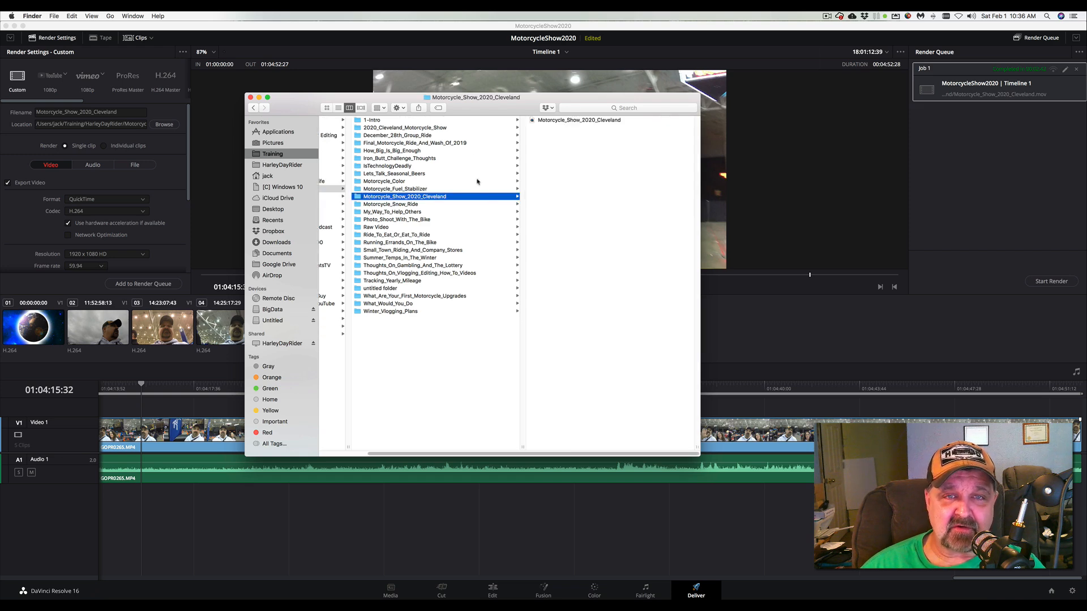
drag(469, 100, 391, 98)
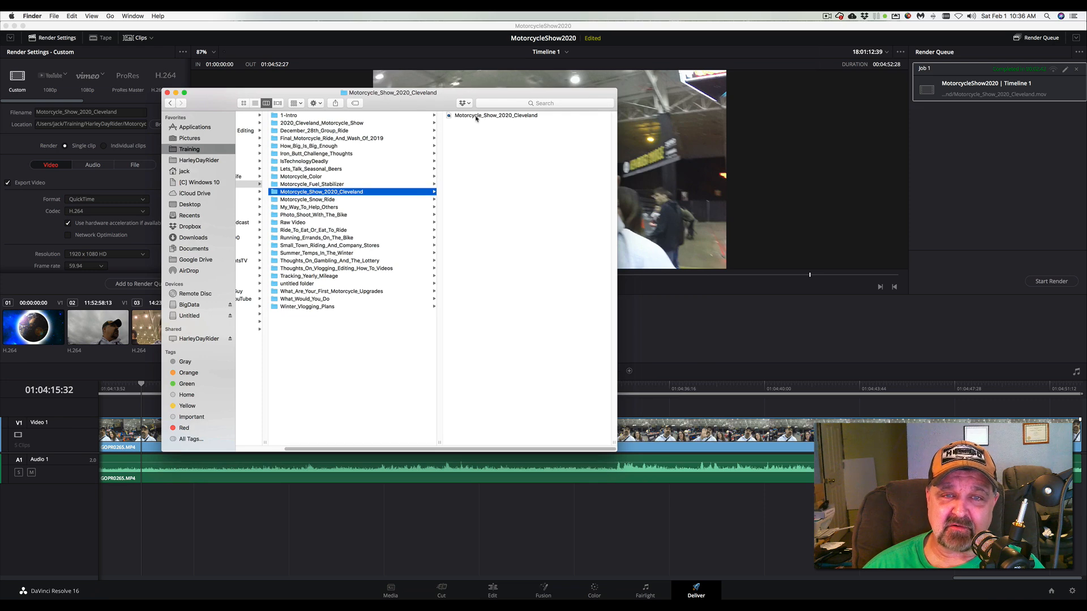
Open the rendered Motorcycle_Show_2020_Cleveland movie with QuickTime Player
click(476, 116)
right_click(441, 117)
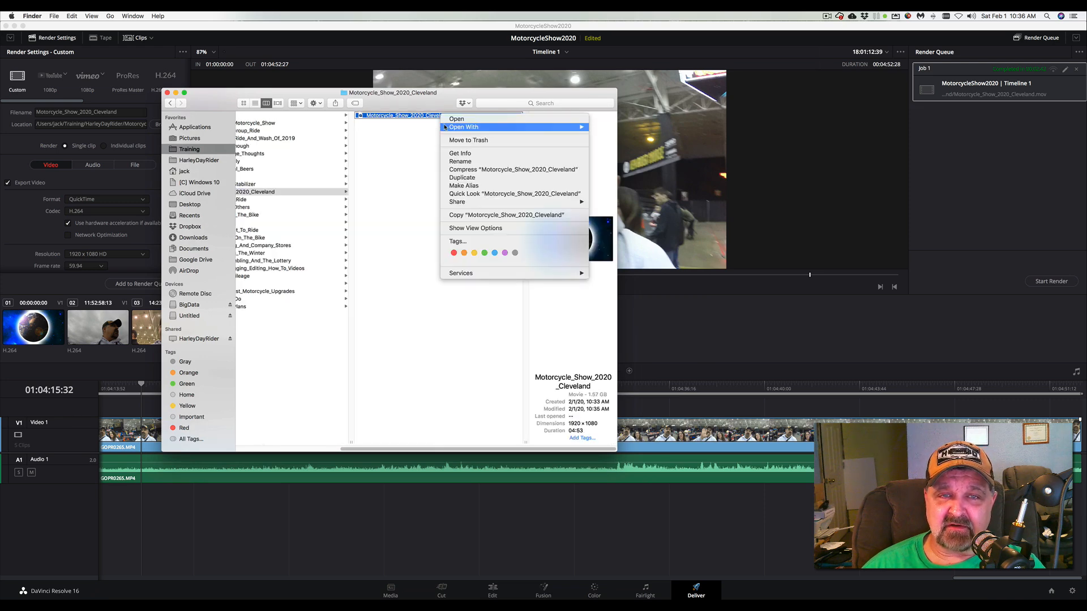
mouse_move(575, 127)
click(613, 128)
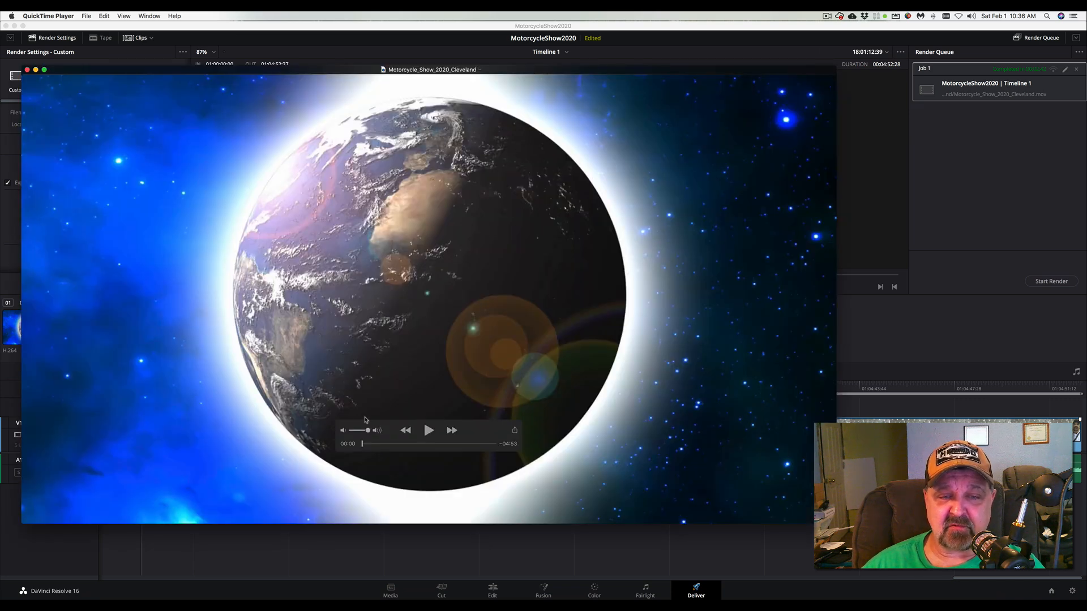
Play the rendered movie, spot-check several points through to near its end, and pause playback
click(429, 431)
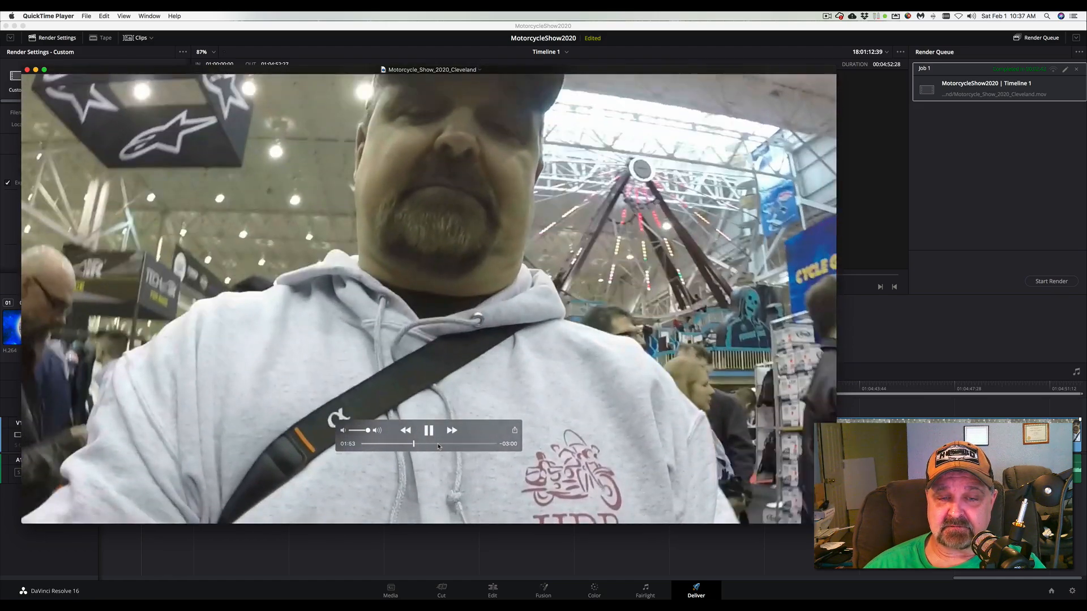
click(438, 445)
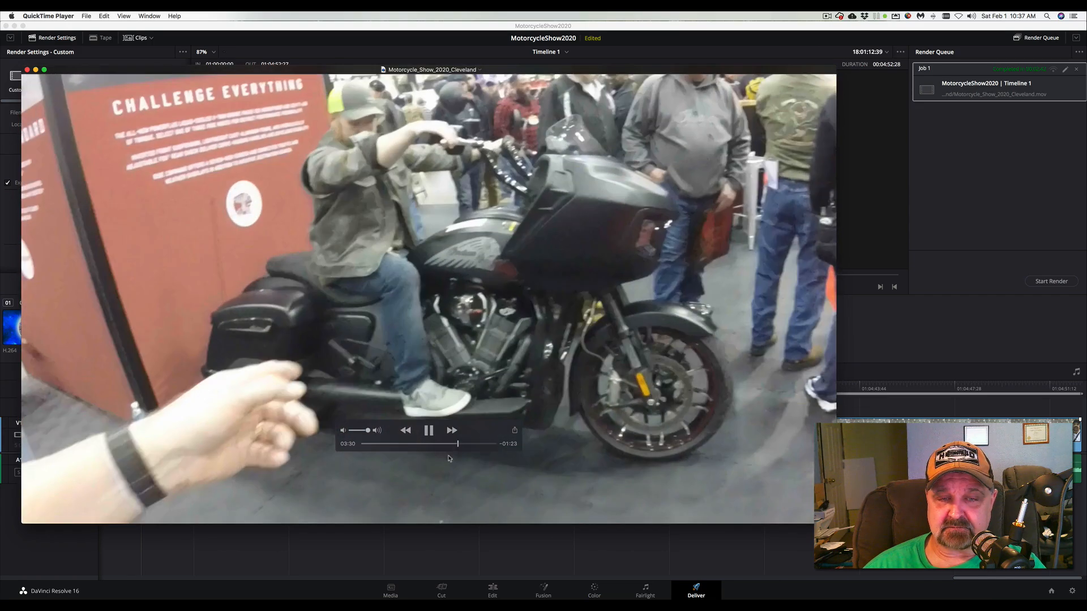
click(458, 443)
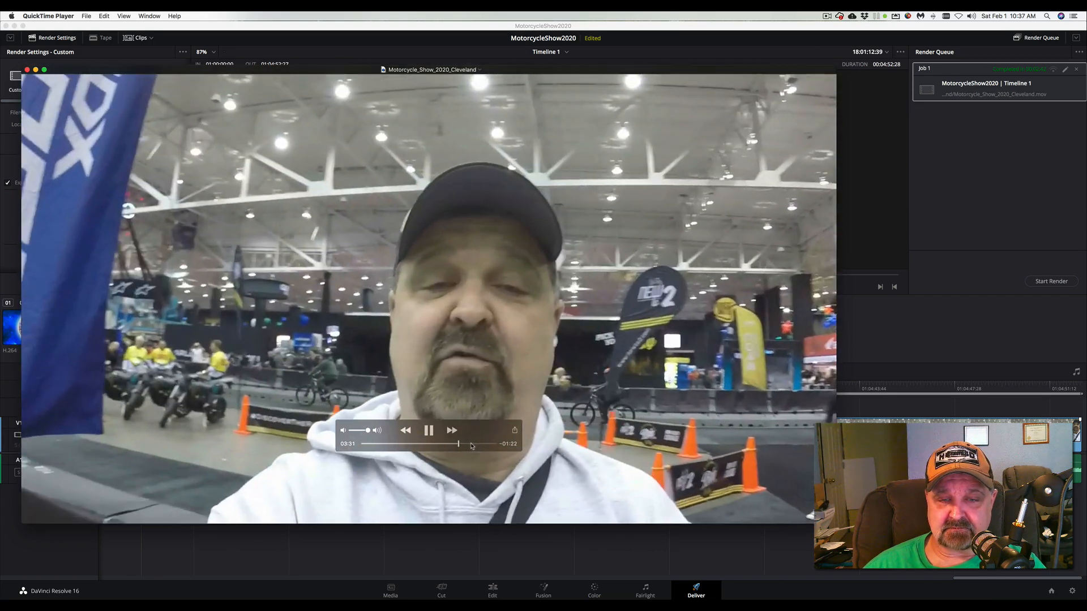
click(471, 445)
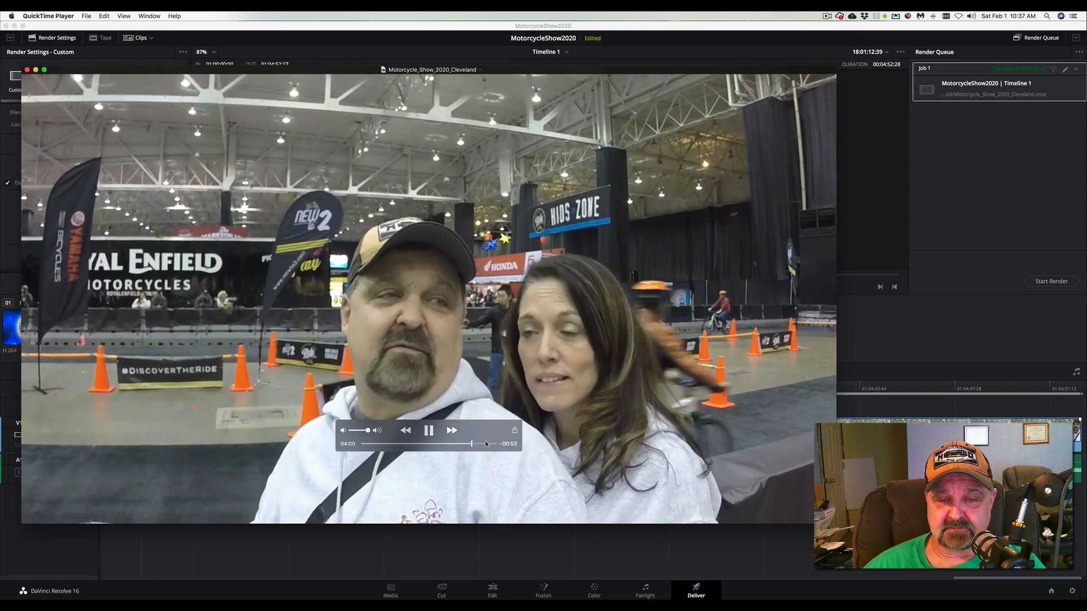
click(484, 444)
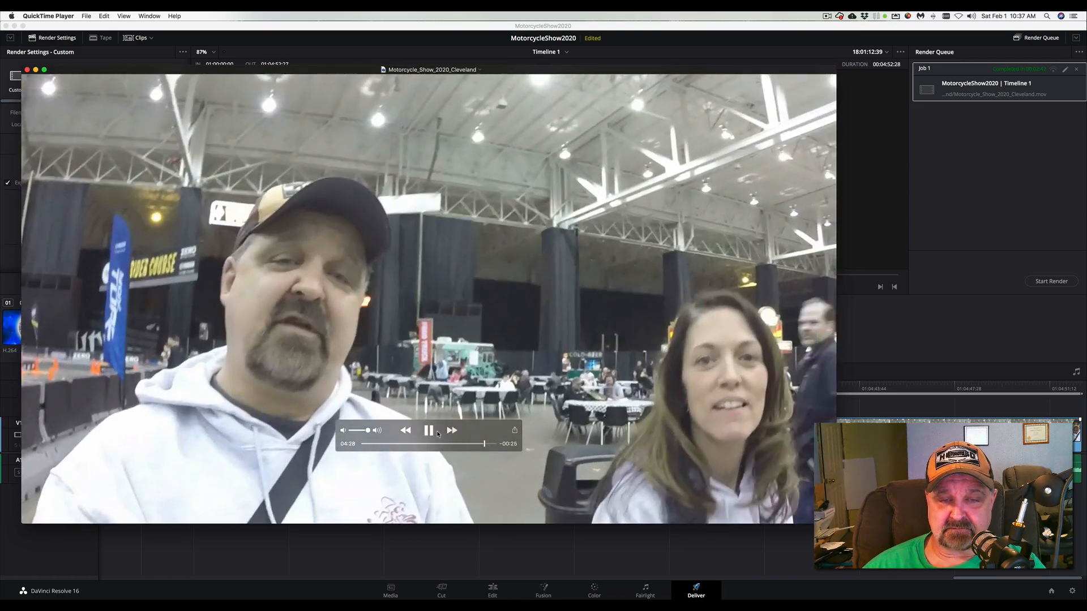
click(433, 433)
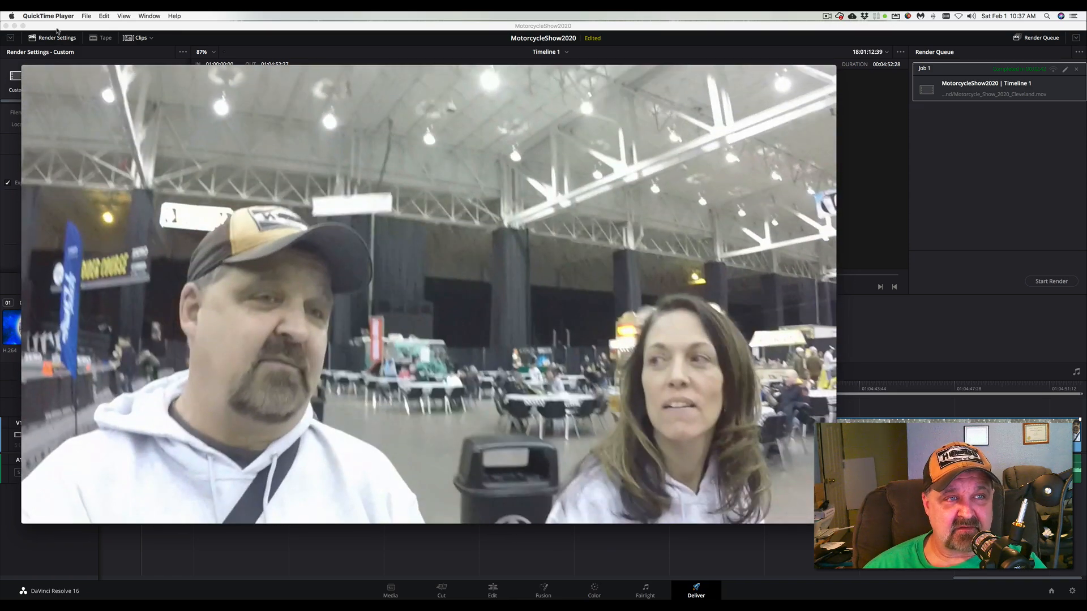
Quit QuickTime Player, close the Finder window and return to DaVinci Resolve
click(59, 16)
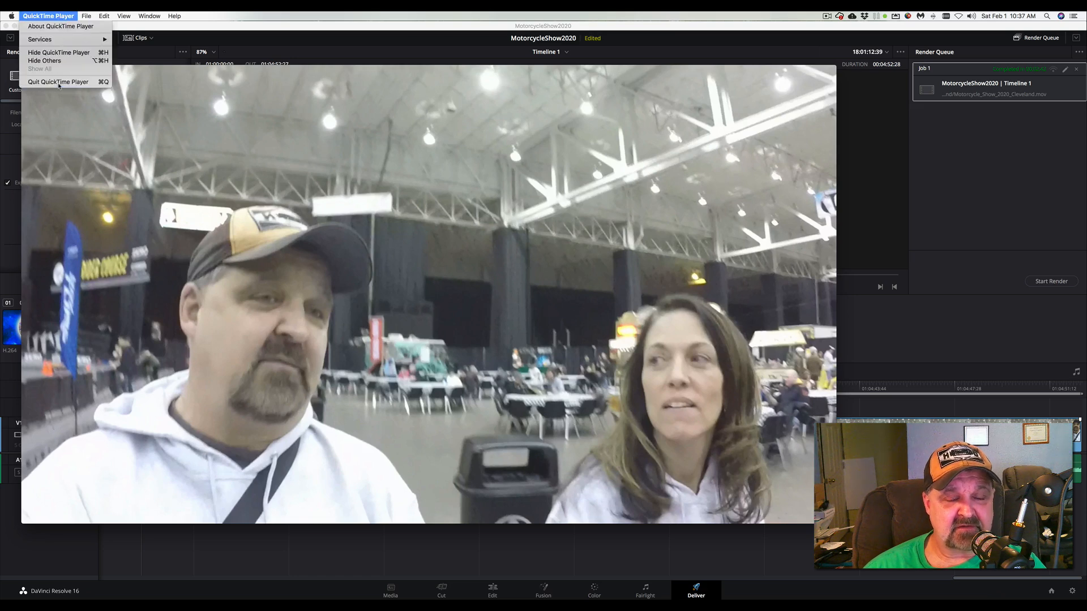
click(97, 83)
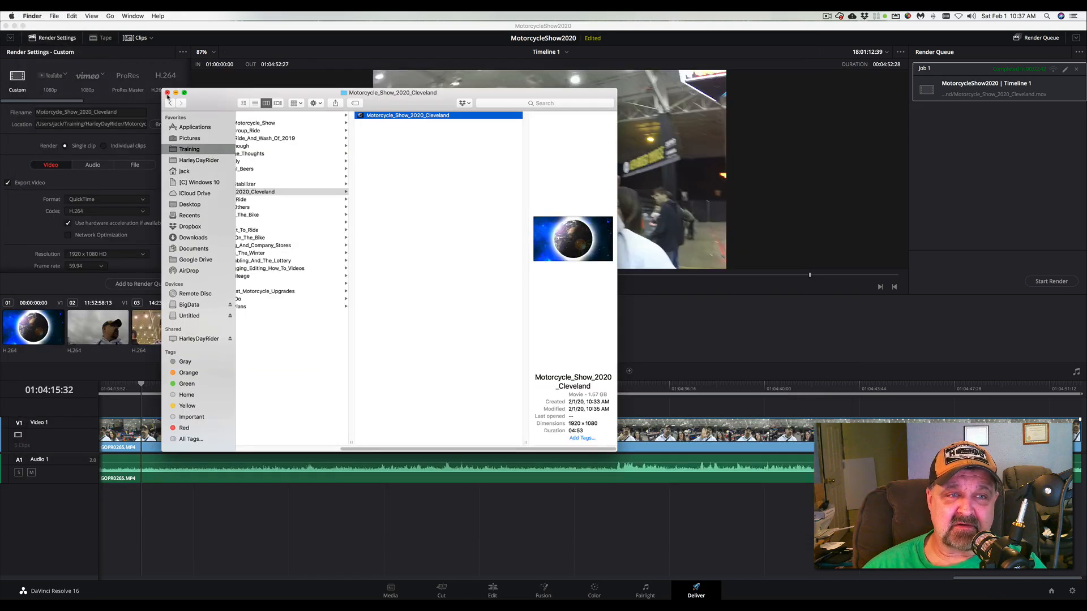
click(168, 94)
click(329, 39)
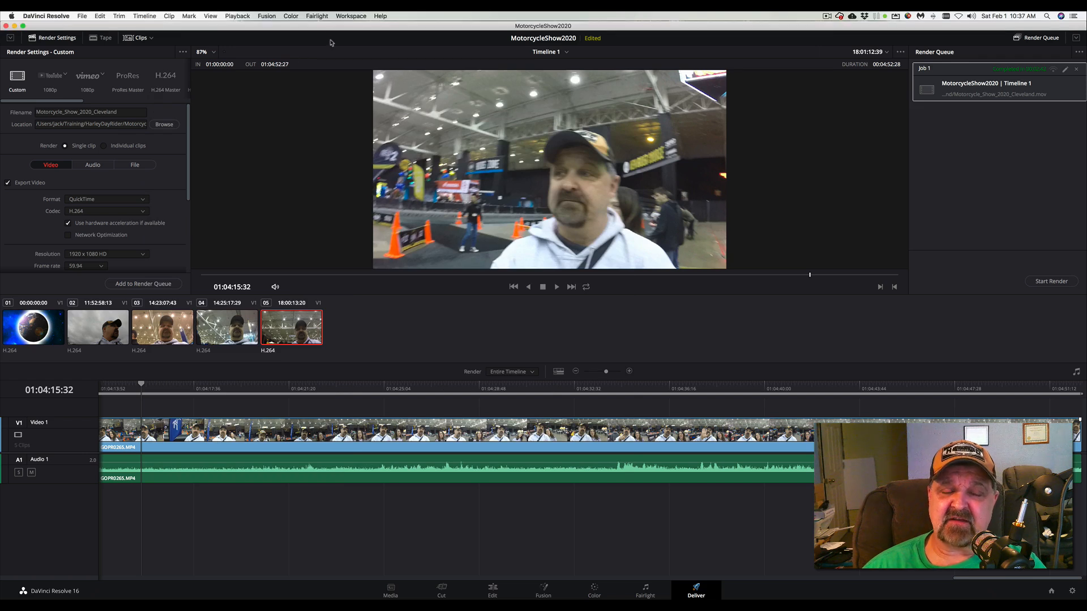
Quit DaVinci Resolve without saving the MotorcycleShow2020 project
click(60, 16)
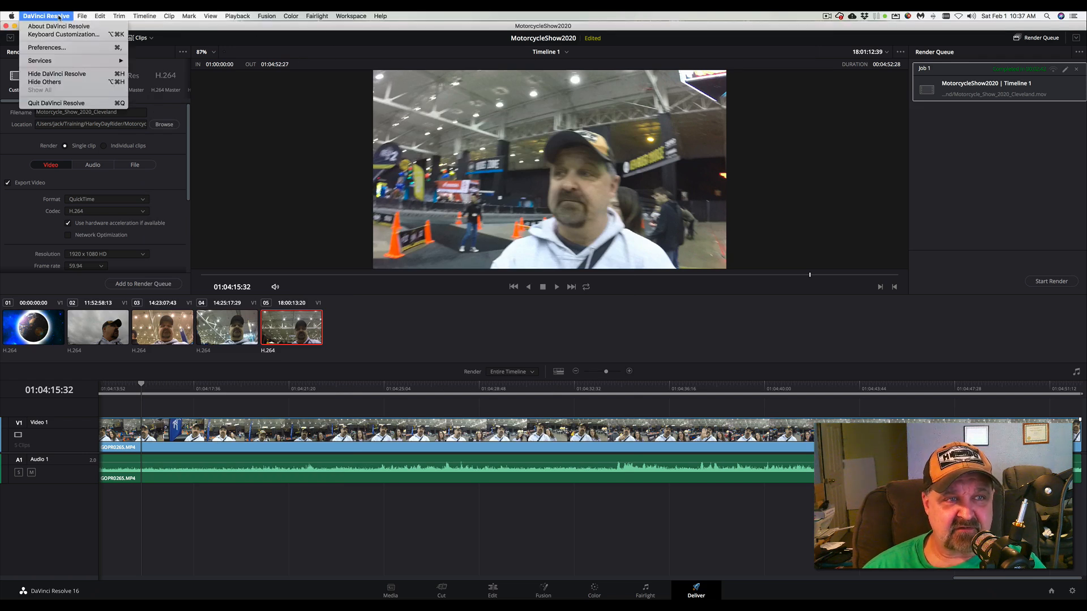
click(57, 103)
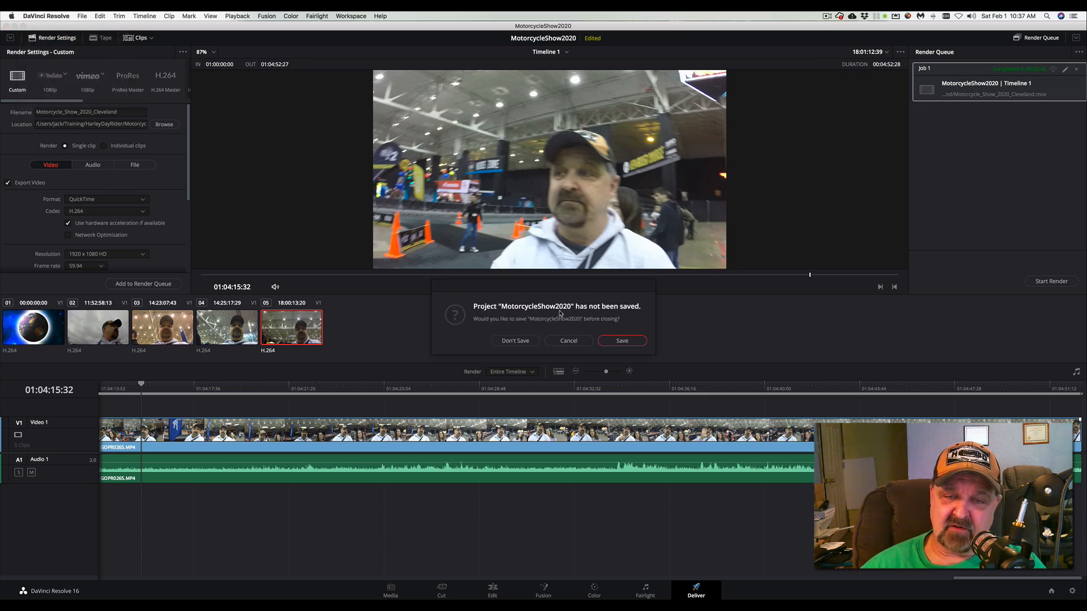
click(515, 341)
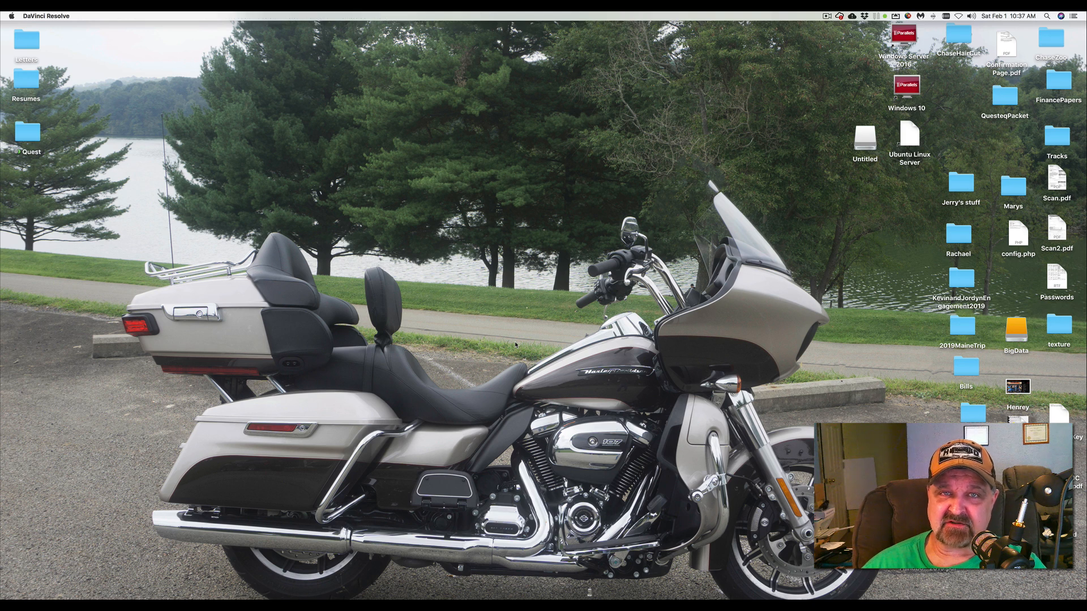